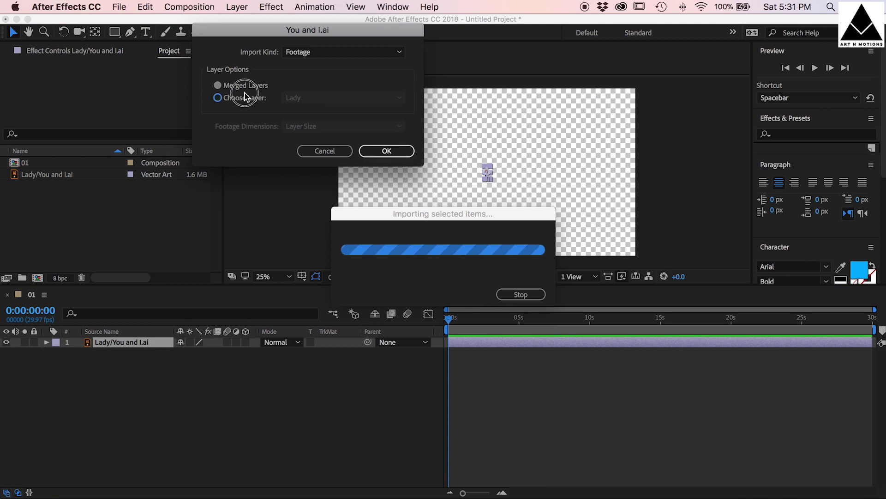
- Import the Guy layer of You and I.ai as layer-size footage and add it below the Lady layer in composition 01
click(300, 122)
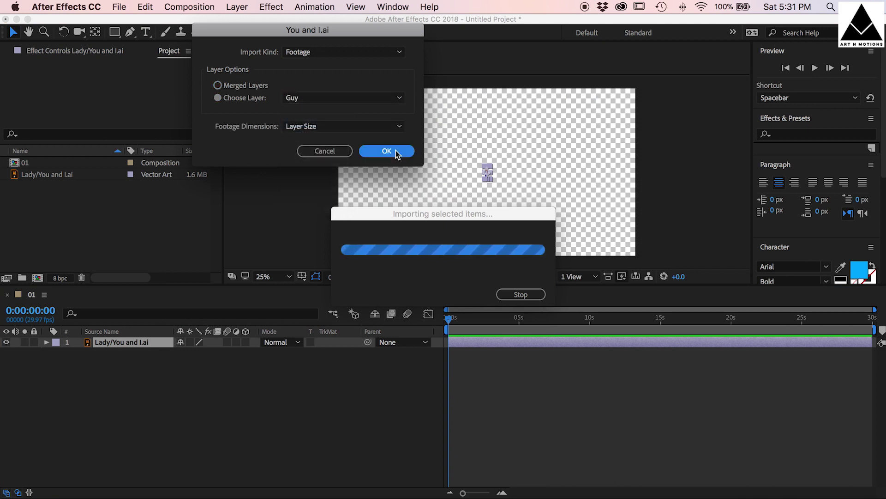
click(398, 150)
drag(102, 319, 99, 353)
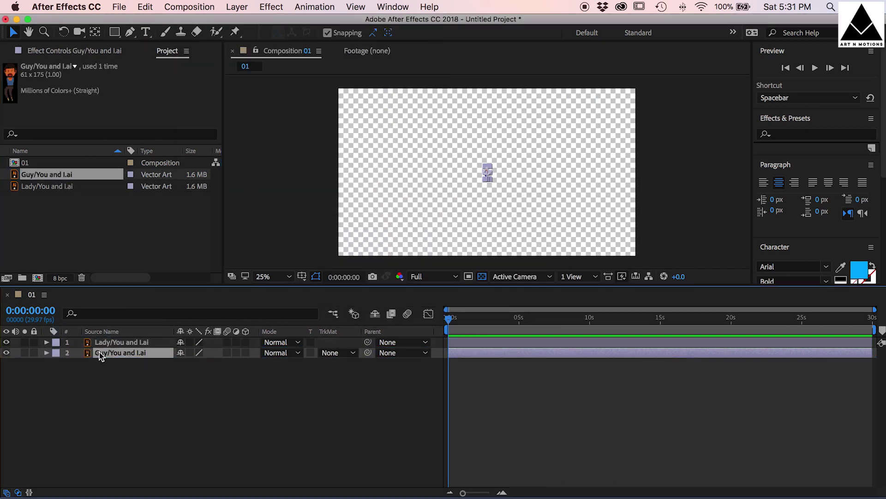
- Import the Swing and Lady Hair layers of You and I.ai as footage and add them below the Guy layer
click(119, 6)
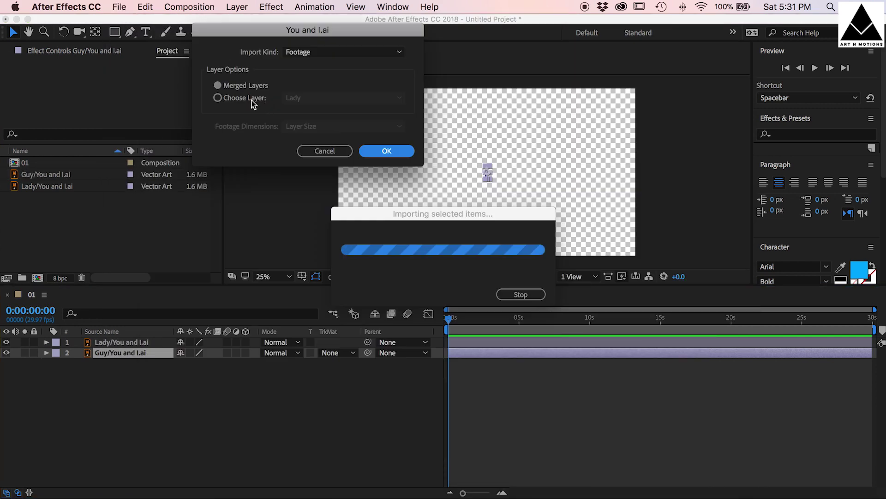
click(386, 151)
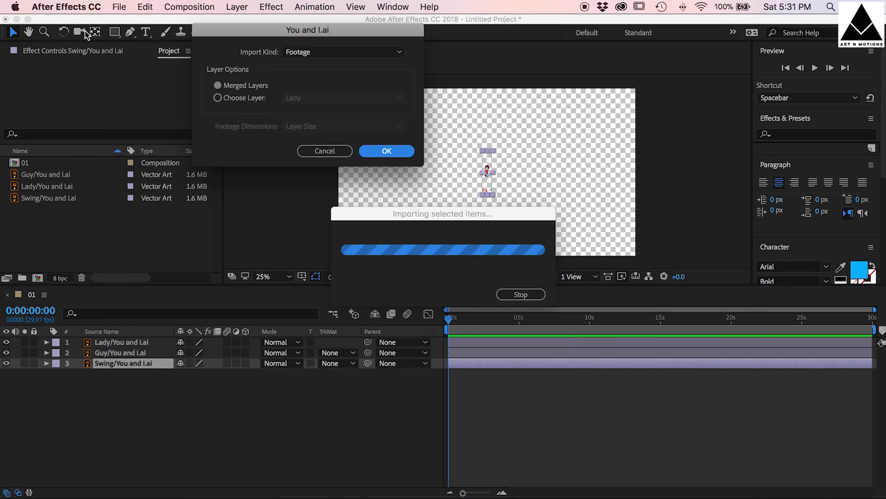
click(346, 97)
click(307, 145)
click(386, 151)
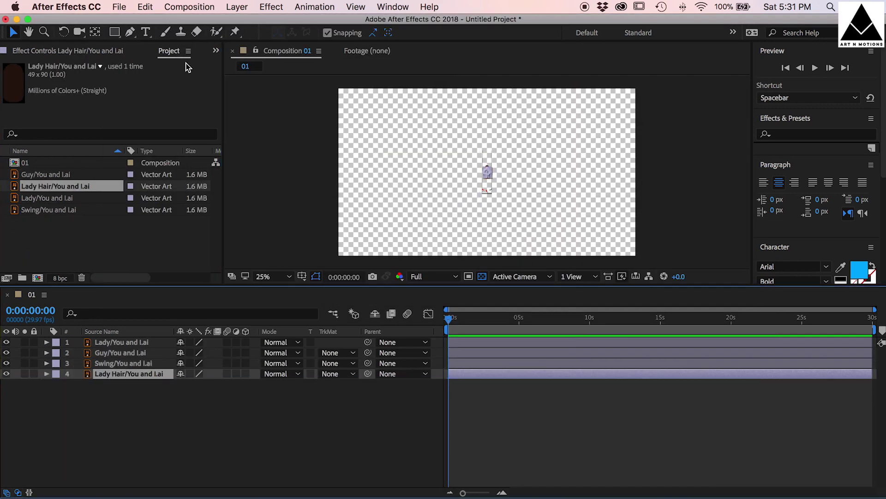
- Import the Wind mill layer of You and I.ai at layer size and add it below the Lady Hair layer
click(119, 6)
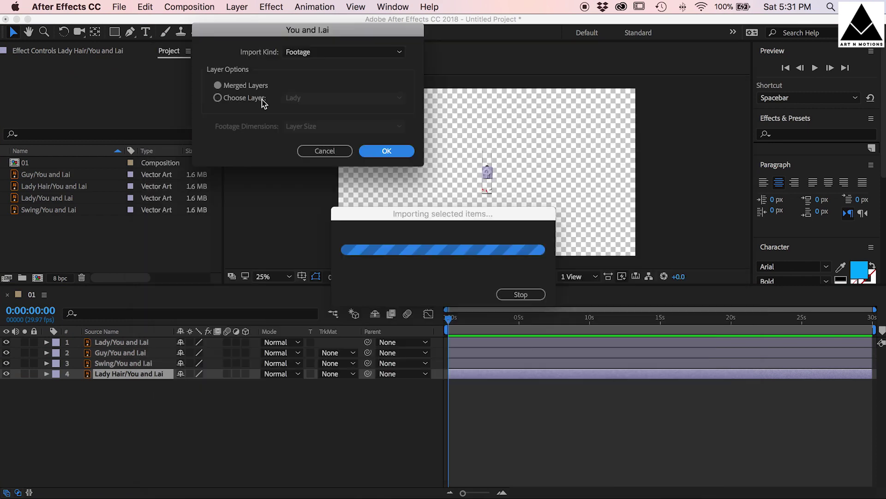
click(323, 98)
click(313, 157)
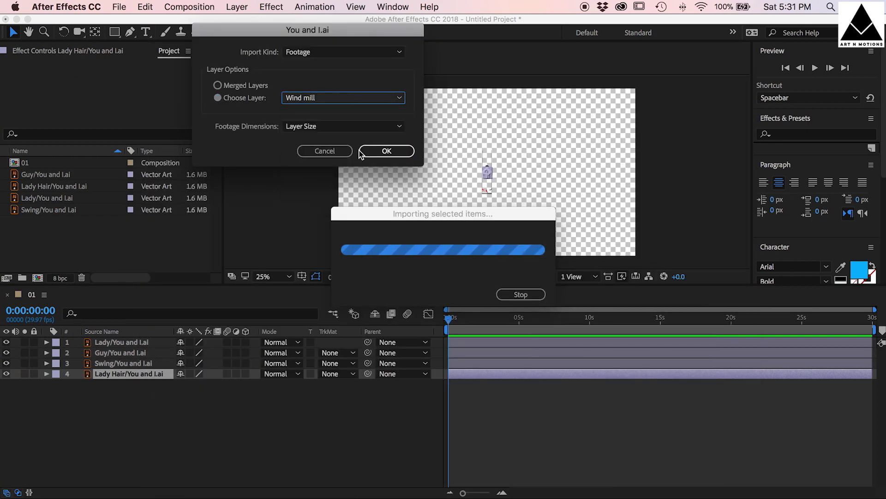
click(386, 151)
- Import BG Layer1 and BG Layer2 from You and I.ai at layer size, adding them below the Wind mill layer
click(119, 7)
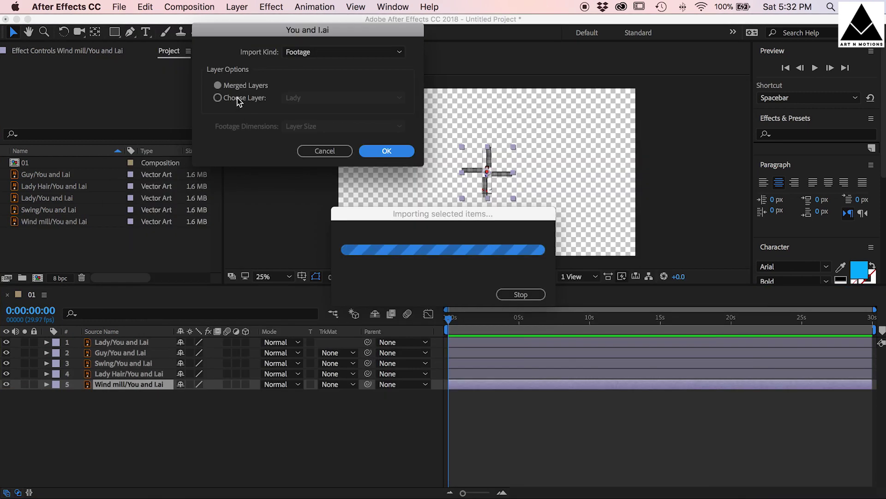
click(323, 98)
click(315, 168)
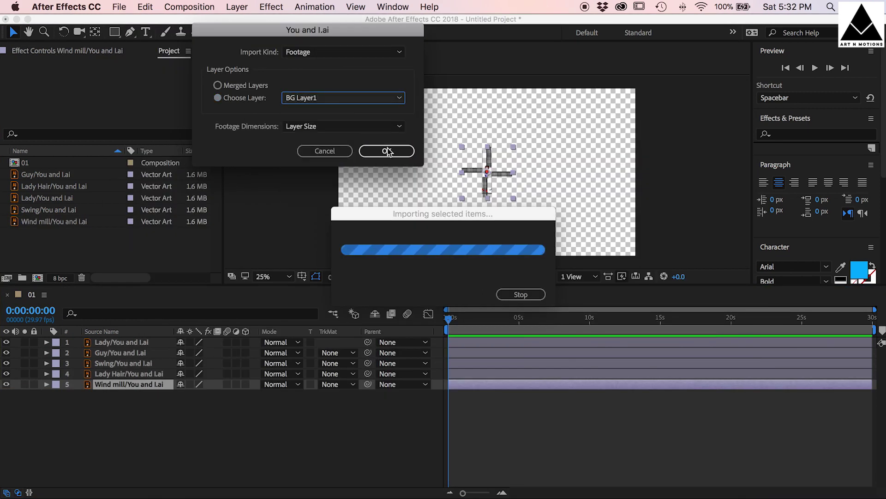
click(386, 151)
click(324, 98)
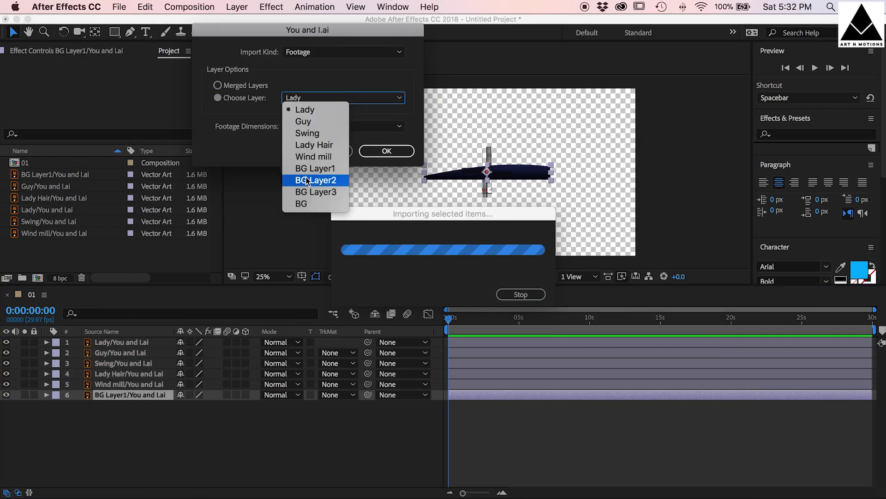
click(307, 180)
click(387, 150)
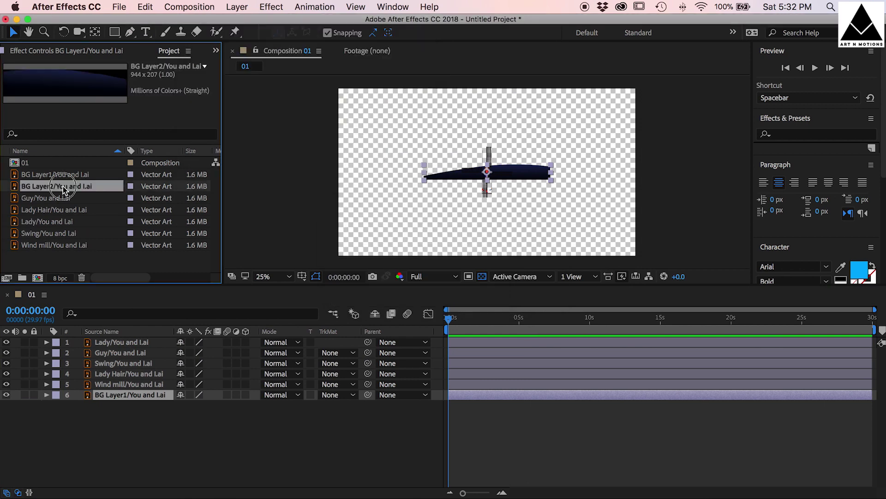
- Import the BG Layer3 and BG layers of You and I.ai and add them at the end of the layer stack
click(119, 7)
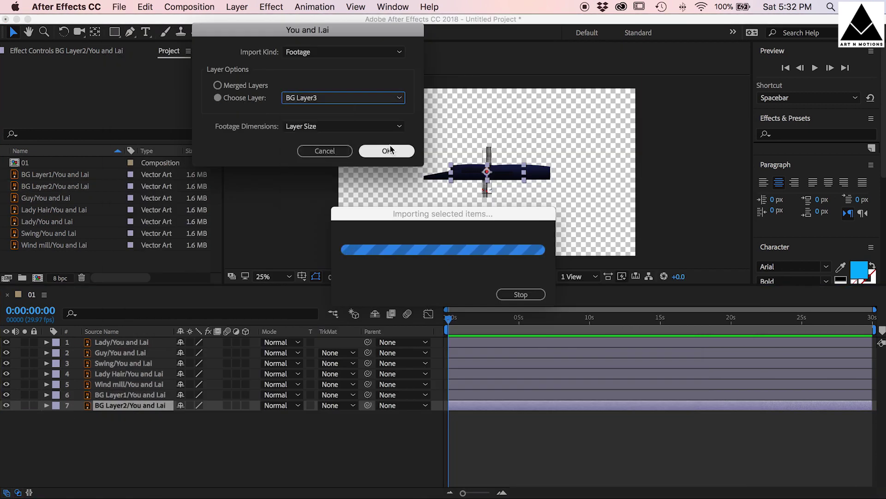
click(387, 151)
click(119, 6)
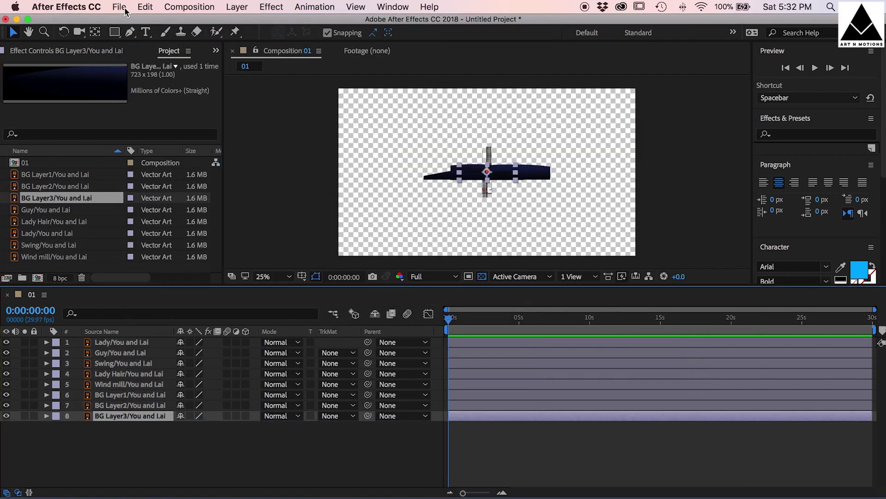
drag(45, 210, 55, 395)
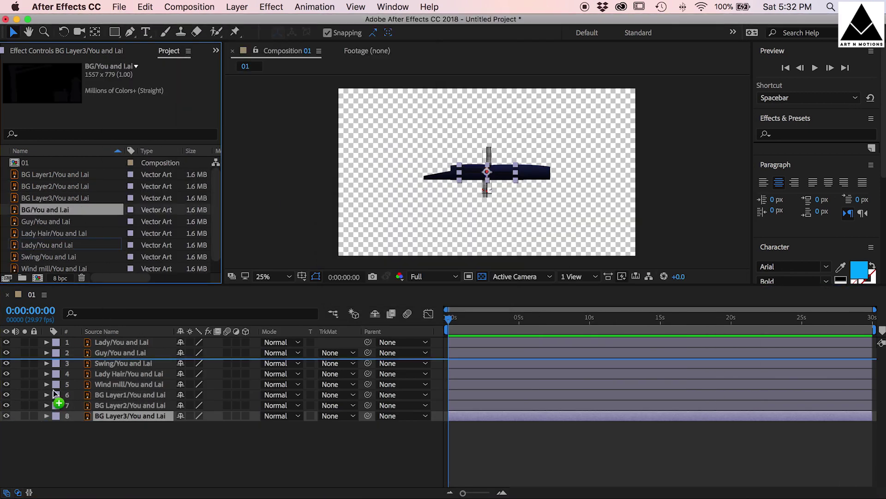
- Import You and I.ai as footage with merged layers
click(119, 6)
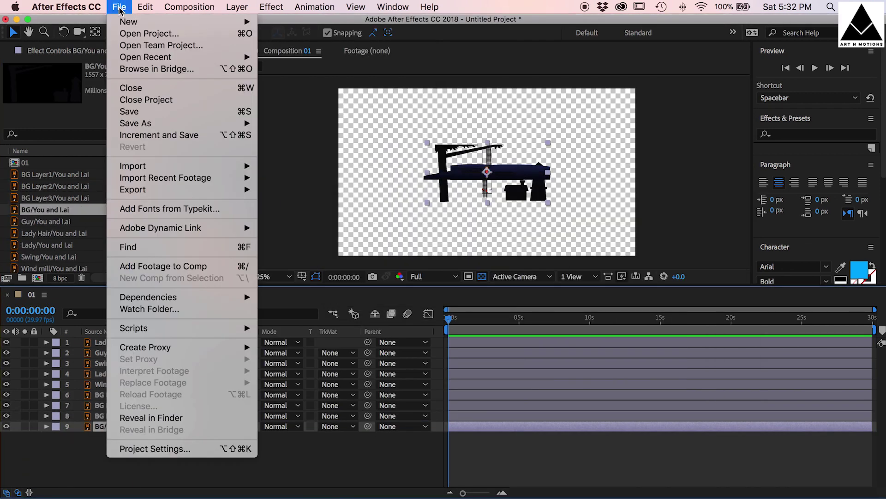
mouse_move(152, 165)
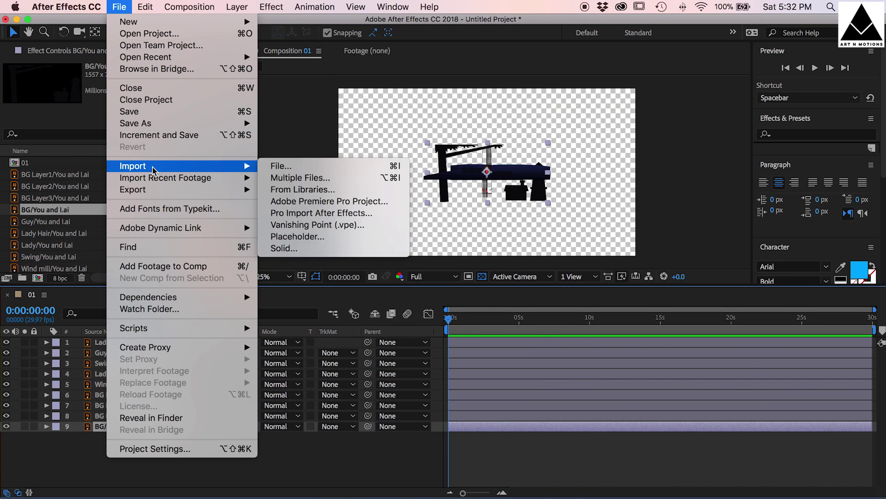
click(302, 170)
click(316, 102)
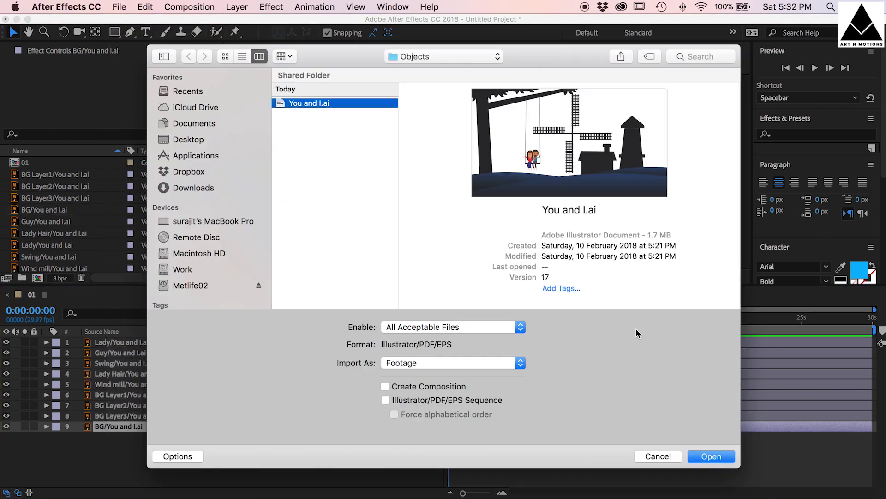
click(728, 459)
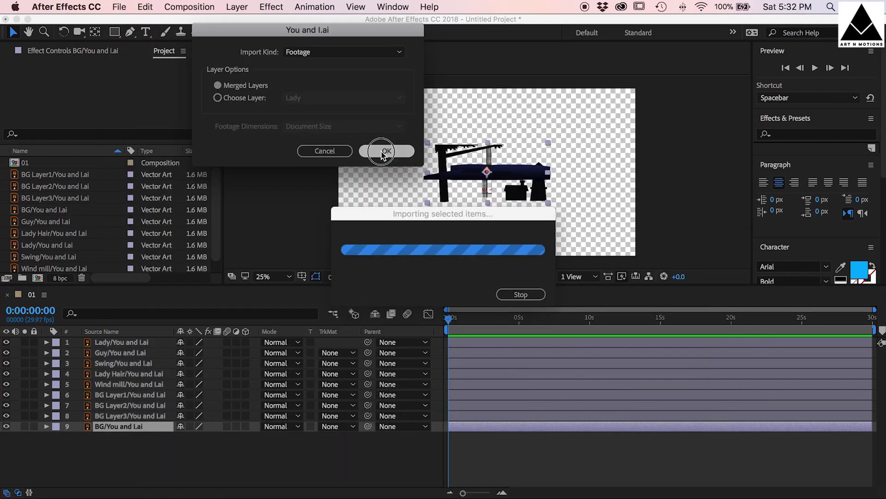
click(390, 151)
- Add the merged You and I.ai artwork beneath the BG layer and set its scale to 243%
drag(35, 262, 36, 447)
key(s)
drag(215, 452, 301, 450)
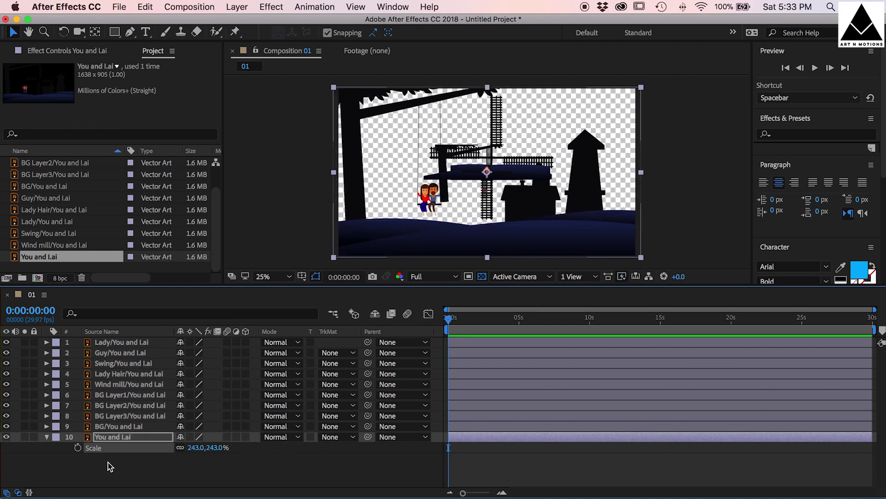
- Copy the merged artwork's 243% scale onto the nine separate layers from Lady to BG
click(105, 427)
shift+click(117, 343)
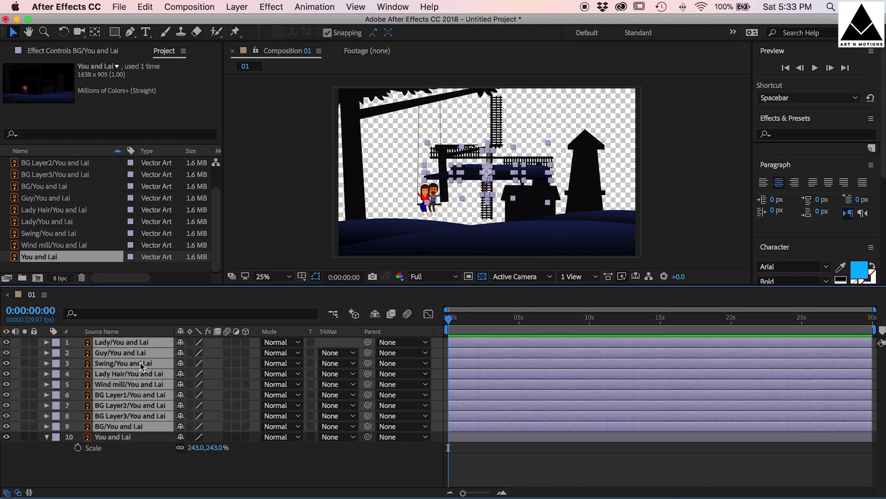
key(super+v)
- Move the Lady layer exactly over the lady in the merged reference artwork
click(135, 343)
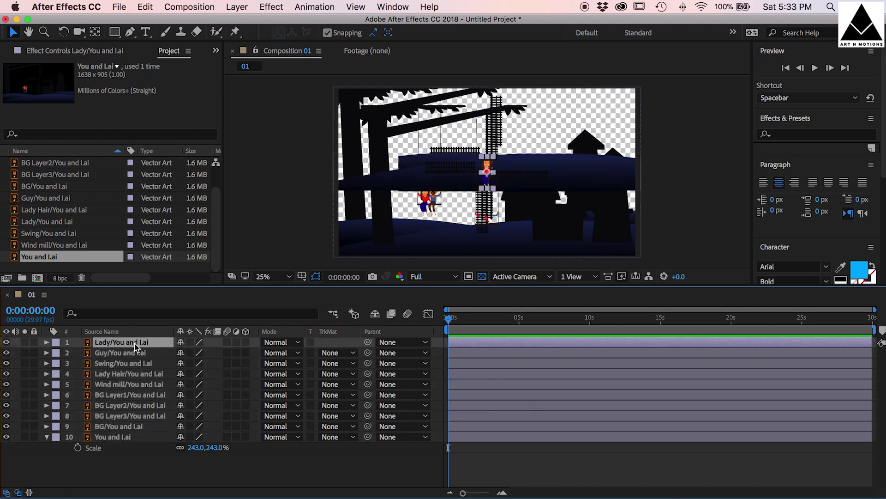
scroll(436, 185, up, 4)
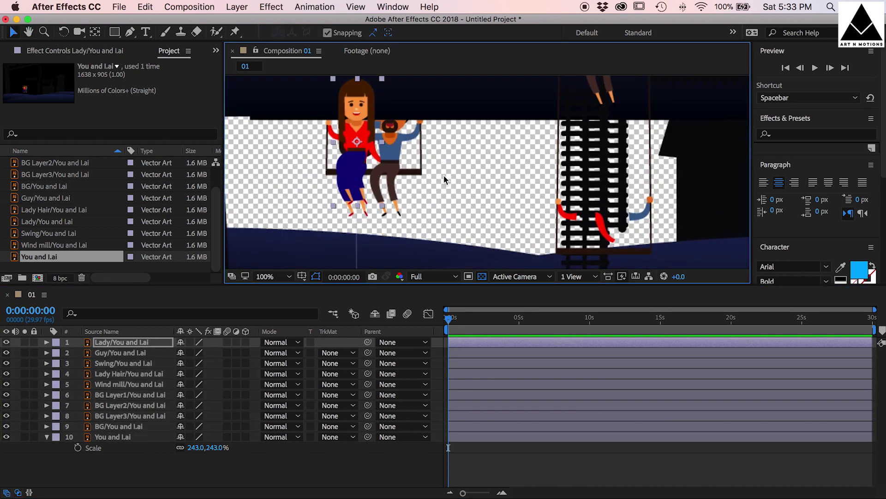
- Nudge the Guy layer down and left until it lines up with the man in the merged reference artwork
click(139, 352)
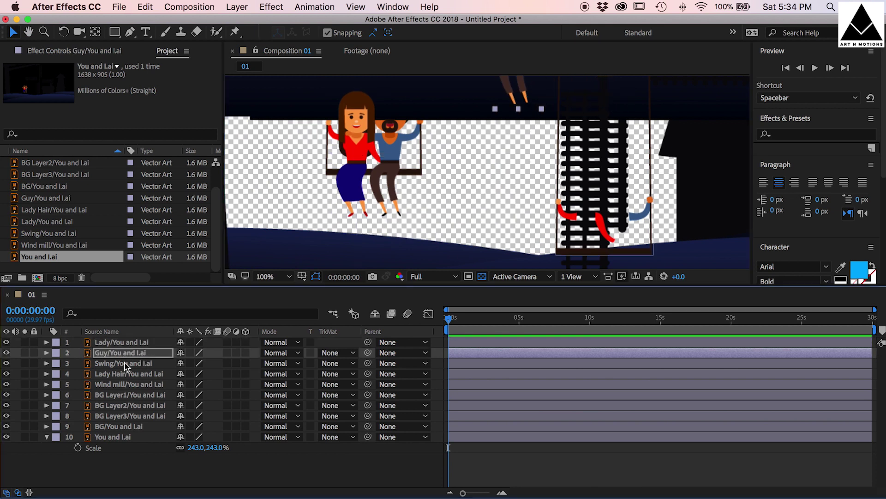
key(shift+Down)
key(shift+Down)
key(shift+Down)
key(shift+Down)
key(shift+Down)
key(shift+Down)
key(shift+Down)
key(shift+Down)
key(shift+Down)
key(shift+Down)
key(shift+Down)
key(shift+Down)
key(shift+Left)
key(shift+Left)
key(shift+Left)
key(shift+Left)
key(shift+Left)
key(shift+Left)
key(shift+Left)
key(shift+Left)
key(shift+Left)
key(shift+Left)
key(shift+Left)
key(shift+Left)
key(shift+Left)
key(shift+Left)
key(shift+Left)
key(shift+Left)
key(shift+Left)
key(shift+Down)
key(shift+Down)
key(shift+Down)
key(shift+Left)
key(shift+Left)
key(shift+Left)
key(shift+Left)
key(shift+Down)
key(shift+Down)
key(Up)
key(Up)
key(Up)
- Nudge the Swing and Lady Hair layers together left and up until the swing matches the one in the merged reference artwork
click(125, 363)
shift+click(132, 373)
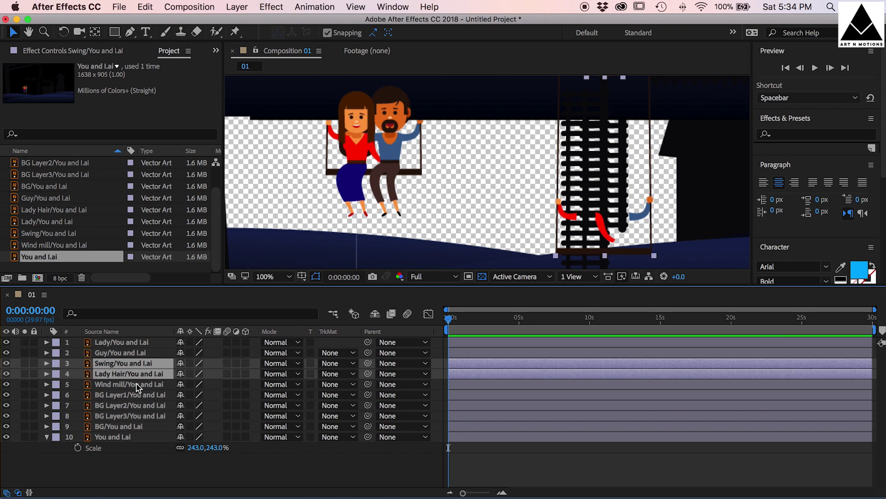
key(shift+Left)
key(shift+Left)
key(shift+Left)
key(shift+Left)
key(shift+Left)
key(shift+Left)
key(shift+Left)
key(shift+Left)
key(shift+Left)
key(shift+Left)
key(shift+Left)
key(shift+Left)
key(shift+Left)
key(shift+Left)
key(shift+Left)
key(shift+Left)
key(shift+Left)
key(shift+Left)
key(shift+Left)
key(shift+Left)
key(shift+Left)
key(shift+Left)
key(shift+Left)
key(shift+Left)
key(shift+Left)
key(shift+Left)
key(shift+Left)
key(shift+Left)
key(shift+Left)
key(shift+Left)
key(shift+Left)
key(shift+Left)
key(shift+Left)
key(shift+Up)
key(shift+Up)
key(shift+Up)
key(shift+Up)
key(shift+Up)
key(shift+Up)
key(shift+Up)
key(shift+Up)
key(shift+Up)
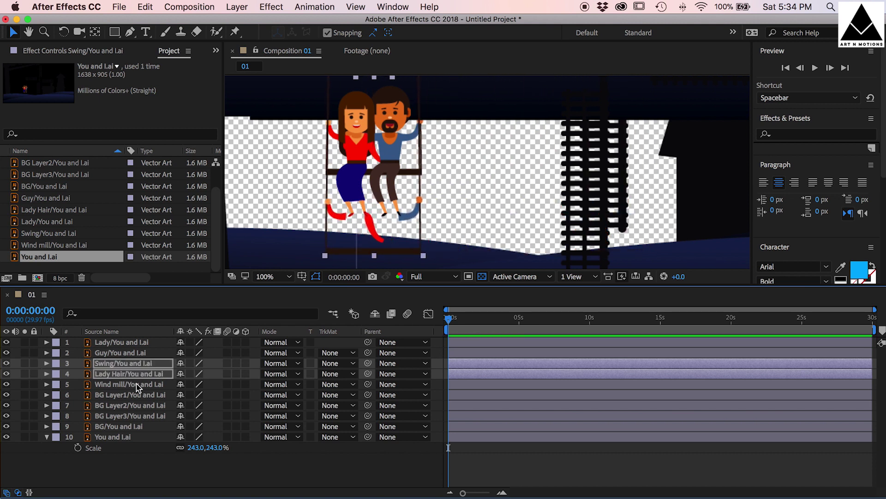
key(shift+Up)
key(shift+Up)
key(shift+Up)
key(shift+Up)
key(shift+Up)
key(shift+Up)
key(shift+Up)
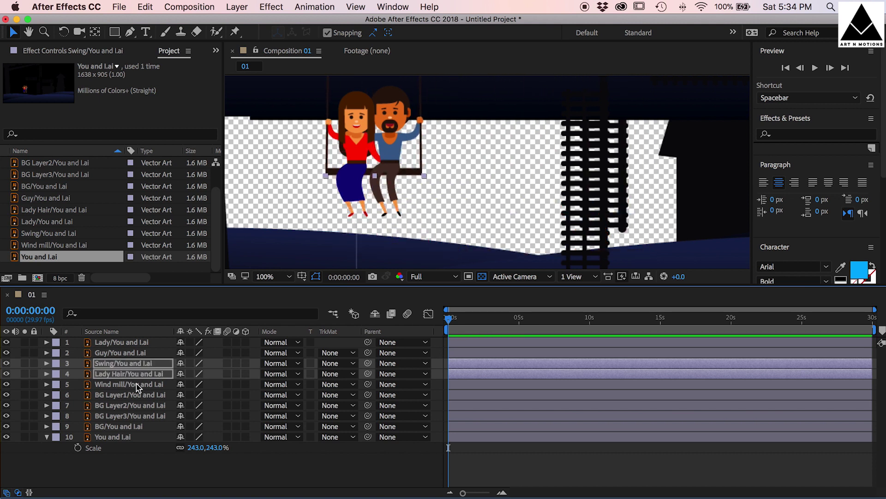
- Move the Wind mill layer right and up until it lines up with the windmill in the merged reference artwork
click(112, 387)
drag(670, 130, 504, 217)
scroll(549, 192, down, 3)
key(shift+Right)
key(shift+Right)
key(shift+Right)
key(shift+Right)
key(shift+Right)
key(shift+Right)
key(shift+Right)
key(shift+Right)
key(shift+Right)
key(shift+Right)
key(shift+Right)
key(shift+Right)
key(shift+Up)
key(shift+Up)
key(shift+Up)
key(shift+Up)
key(shift+Up)
key(shift+Up)
key(shift+Right)
key(shift+Right)
key(shift+Right)
key(shift+Right)
key(shift+Right)
key(shift+Right)
key(shift+Right)
key(shift+Right)
key(shift+Down)
key(shift+Down)
key(shift+Down)
key(shift+Down)
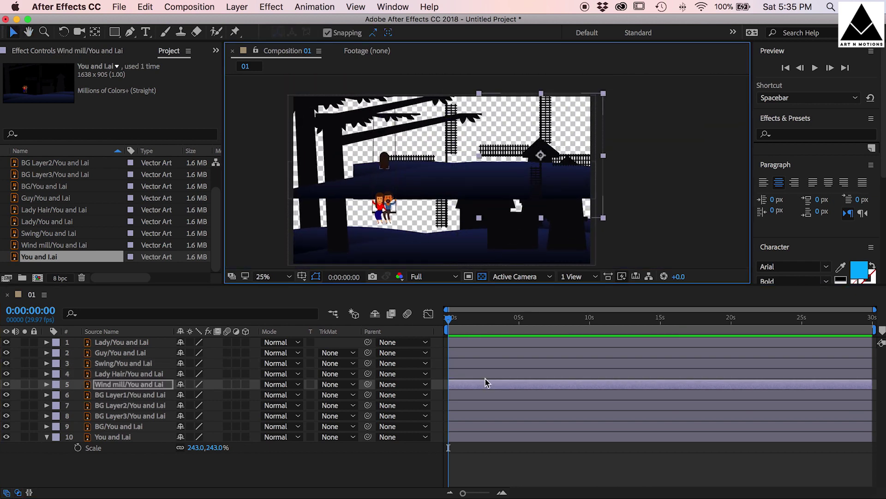
- Hide the merged You and I.ai layer and move BG Layer1 down to form the ground along the composition's lower edge
click(6, 437)
click(112, 396)
key(shift+Down)
key(shift+Down)
key(shift+Down)
key(shift+Down)
key(shift+Down)
key(shift+Down)
key(shift+Down)
key(shift+Down)
key(shift+Down)
key(shift+Down)
key(shift+Down)
key(shift+Down)
key(shift+Down)
key(shift+Down)
key(shift+Down)
key(shift+Down)
key(shift+Down)
key(shift+Down)
key(shift+Down)
key(shift+Down)
key(shift+Down)
key(shift+Down)
key(shift+Down)
key(shift+Down)
key(shift+Down)
key(shift+Down)
key(shift+Down)
key(shift+Down)
key(shift+Down)
key(shift+Down)
key(shift+Down)
key(shift+Down)
key(shift+Down)
key(shift+Down)
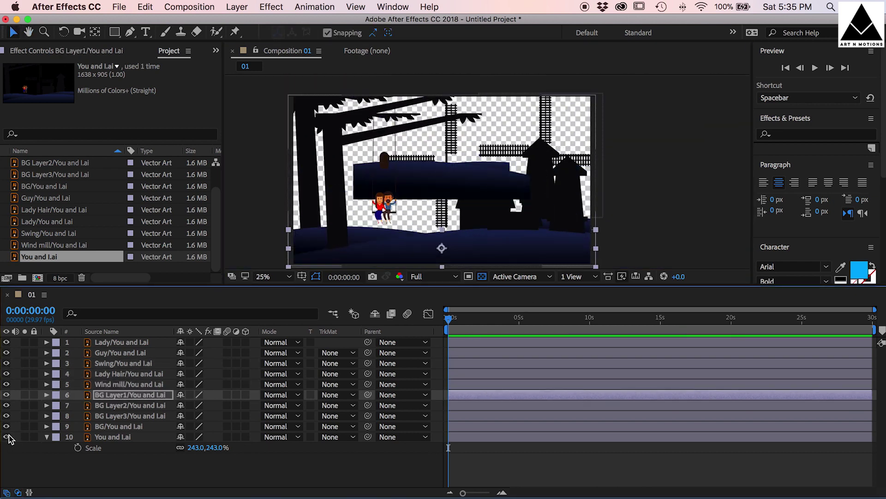
- Move BG Layer2 down so its hill sits on the ground in the lower-left part of the composition
click(110, 405)
key(shift+Down)
key(shift+Down)
key(shift+Down)
key(shift+Down)
key(shift+Down)
key(shift+Down)
key(shift+Down)
key(shift+Down)
key(shift+Down)
key(shift+Down)
key(shift+Down)
key(shift+Down)
key(shift+Down)
key(shift+Down)
key(shift+Down)
key(shift+Down)
key(shift+Down)
key(shift+Down)
key(shift+Down)
key(shift+Down)
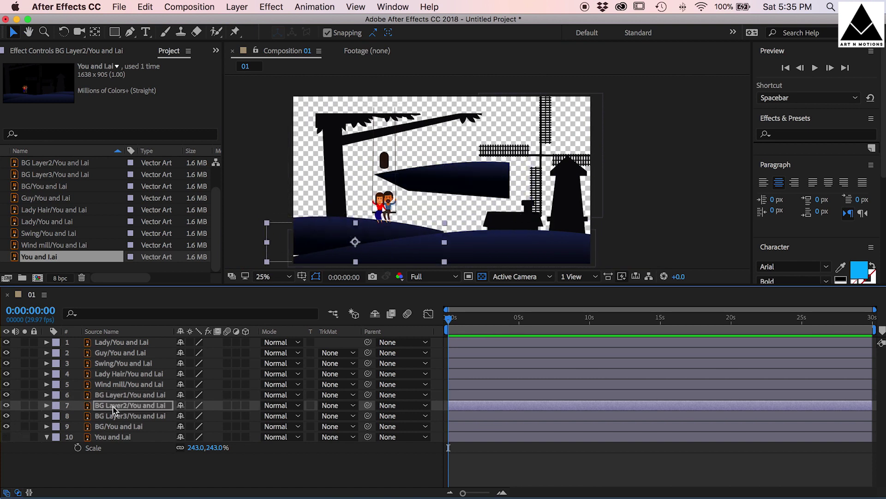
- Move BG Layer3 right and down so its hill sits on the ground beneath the windmill
click(110, 415)
key(shift+Right)
key(shift+Right)
key(shift+Right)
key(shift+Right)
key(shift+Right)
key(shift+Right)
key(shift+Right)
key(shift+Right)
key(shift+Right)
key(shift+Right)
key(shift+Right)
key(shift+Right)
key(shift+Right)
key(shift+Right)
key(shift+Right)
key(shift+Right)
key(shift+Down)
key(shift+Down)
key(shift+Down)
key(shift+Down)
key(shift+Down)
key(shift+Down)
key(shift+Down)
key(shift+Down)
key(shift+Down)
key(shift+Down)
key(shift+Down)
key(shift+Down)
key(shift+Down)
key(shift+Down)
key(shift+Down)
key(shift+Down)
key(shift+Down)
key(shift+Down)
key(shift+Down)
key(shift+Down)
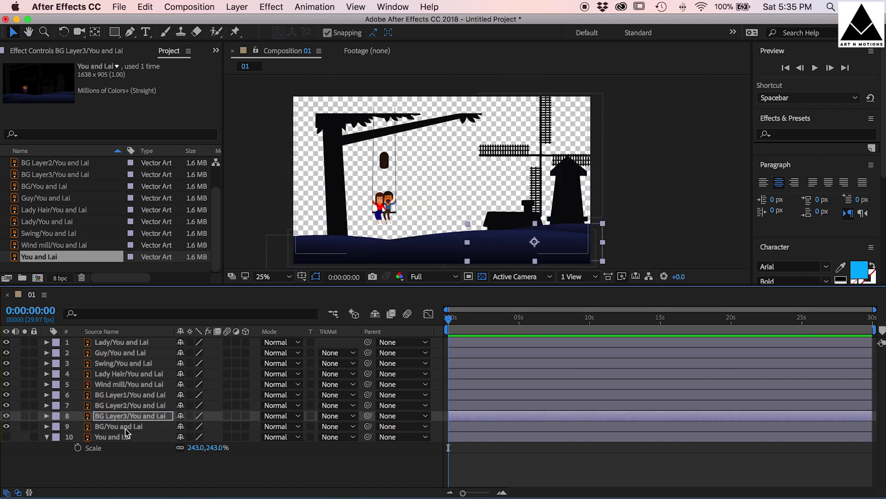
- Move the BG layer left and up so the tree, house and windmill tower take their places in the scene
click(123, 427)
key(shift+Left)
key(shift+Left)
key(shift+Left)
key(shift+Left)
key(shift+Left)
key(shift+Left)
key(shift+Left)
key(shift+Left)
key(shift+Up)
key(shift+Up)
key(shift+Up)
key(shift+Up)
key(shift+Up)
key(shift+Up)
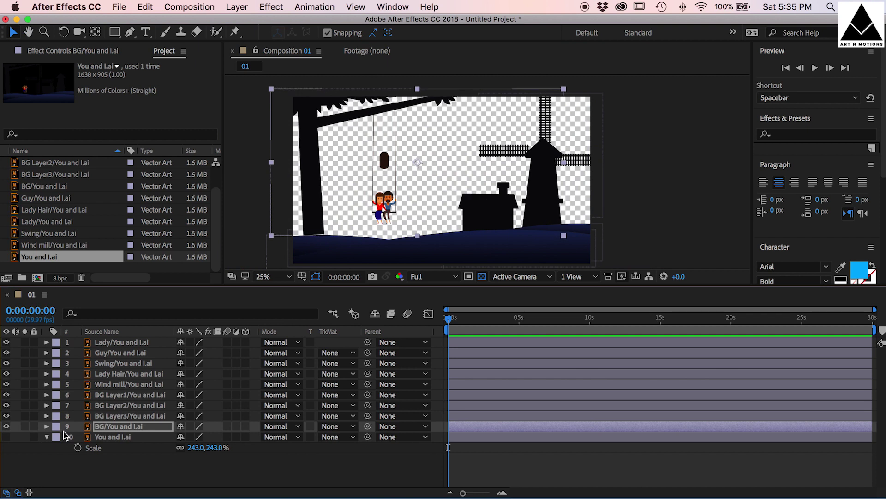
- Compare the hills with the merged reference artwork and nudge BG Layer3 and BG Layer2 up to match, leaving the reference hidden
click(109, 415)
click(109, 405)
click(7, 437)
click(7, 437)
key(shift+Up)
key(shift+Up)
key(shift+Up)
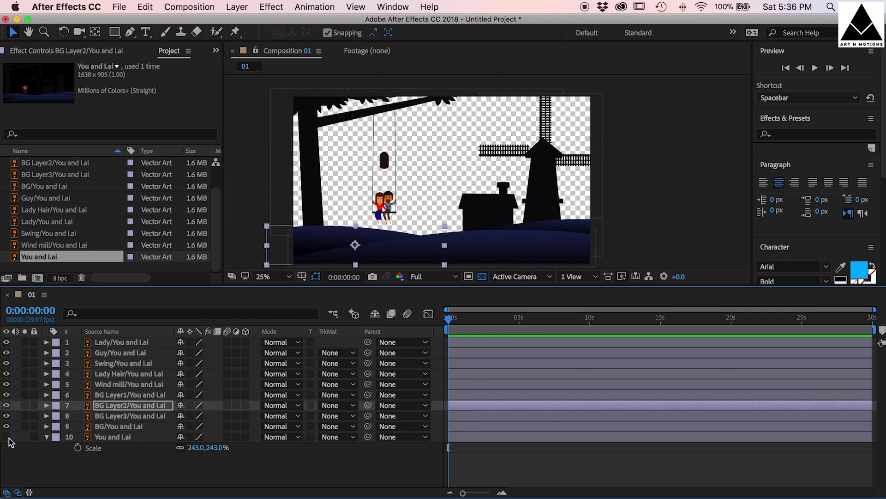
click(109, 426)
click(55, 464)
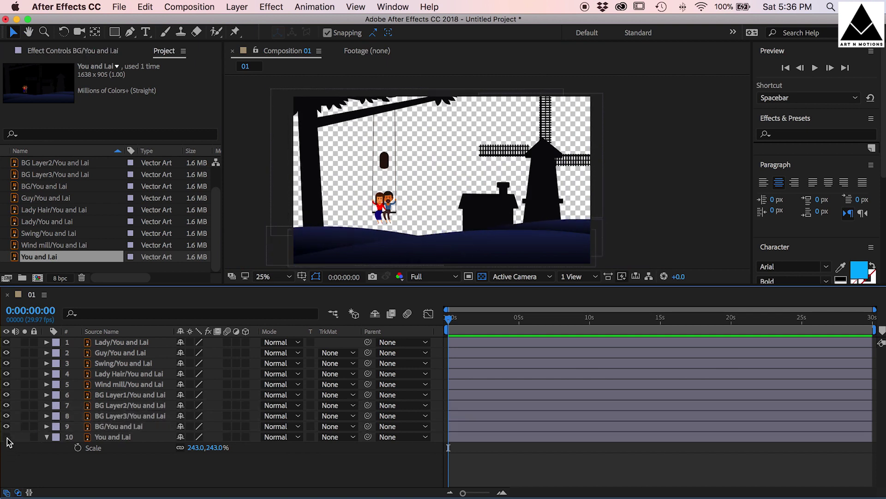
- Move the Wind mill layer up and slightly right so the blades sit on the top of the windmill tower
click(109, 426)
click(112, 418)
click(104, 386)
key(shift+Up)
key(shift+Up)
key(shift+Up)
key(shift+Up)
key(shift+Up)
key(shift+Up)
key(shift+Up)
key(shift+Up)
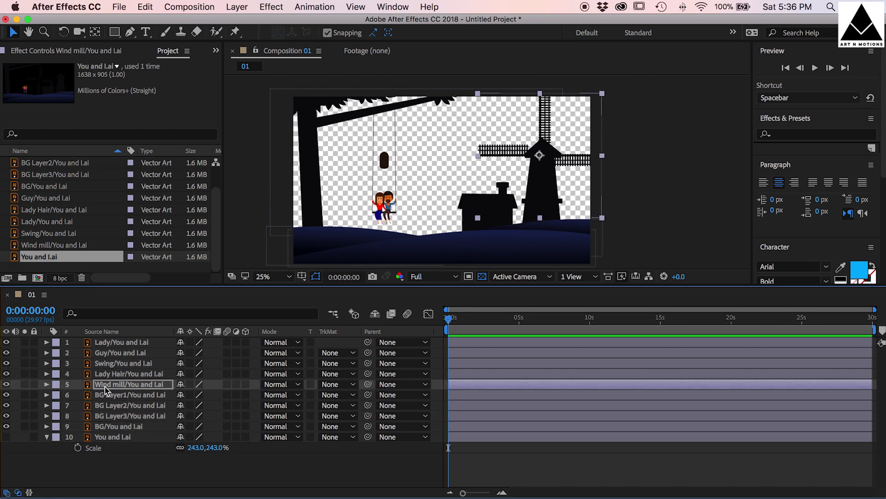
key(shift+Right)
key(shift+Right)
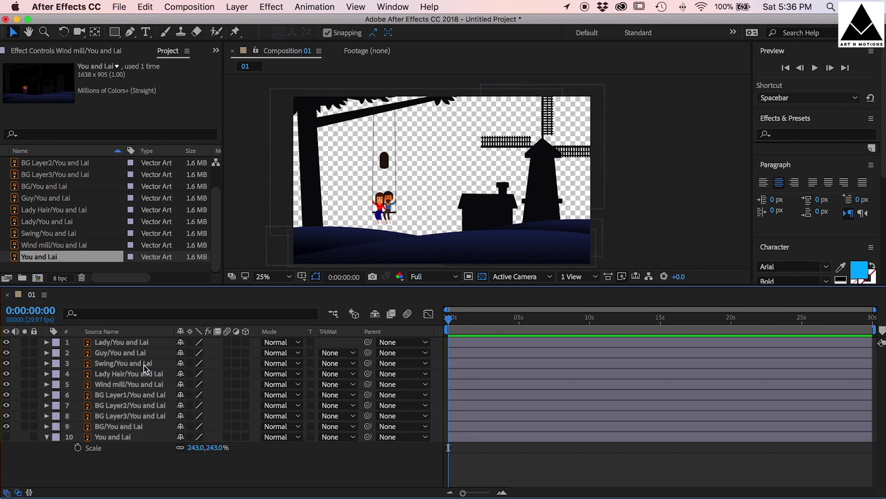
- Turn on continuous rasterization for all the Illustrator layers, checking the sharpness on the couple
click(134, 374)
scroll(489, 219, up, 4)
scroll(488, 219, up, 1)
key(v)
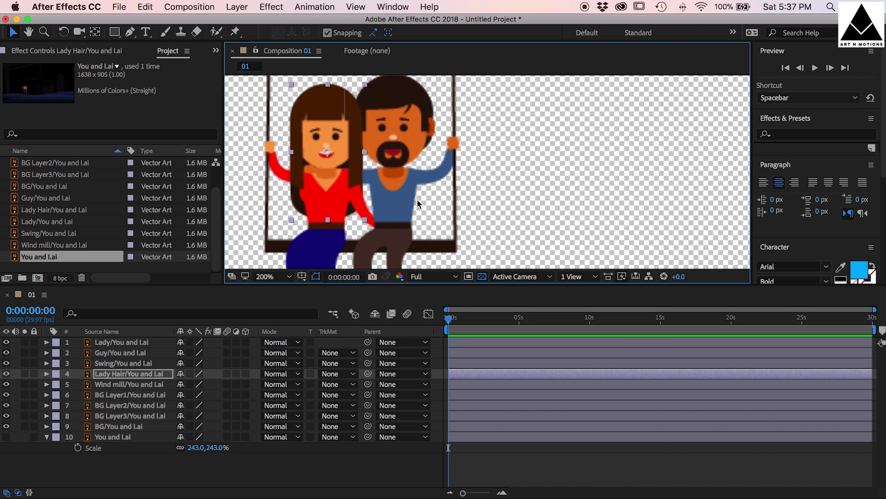
drag(190, 341, 184, 439)
click(222, 466)
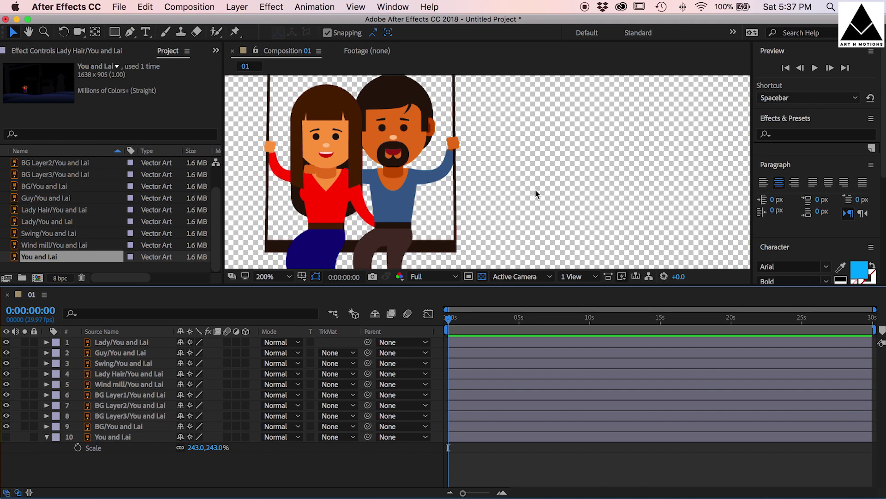
- Draw a rectangle covering the whole composition frame as the sky and place its layer beneath all the artwork layers
scroll(535, 190, down, 4)
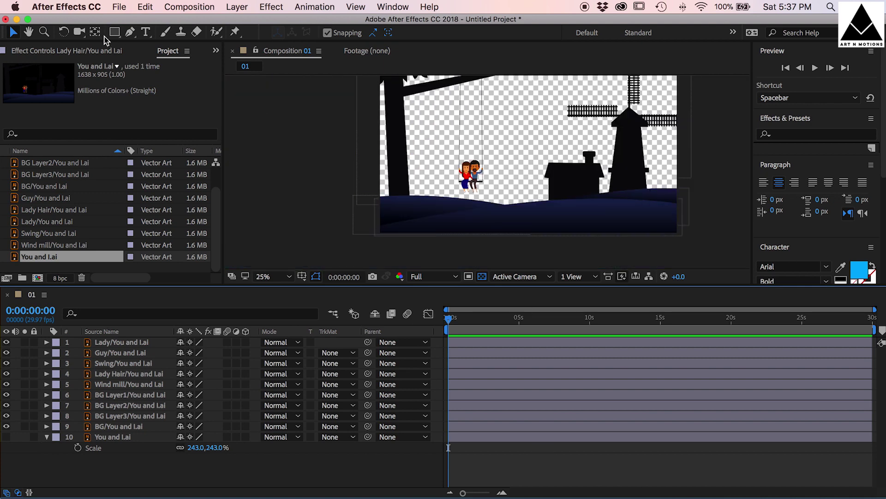
click(114, 33)
key(comma)
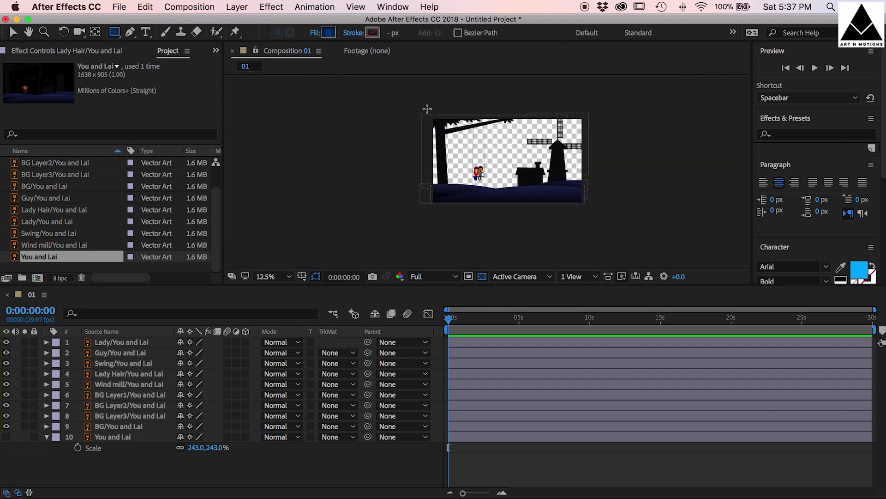
drag(424, 105, 595, 212)
drag(115, 342, 116, 464)
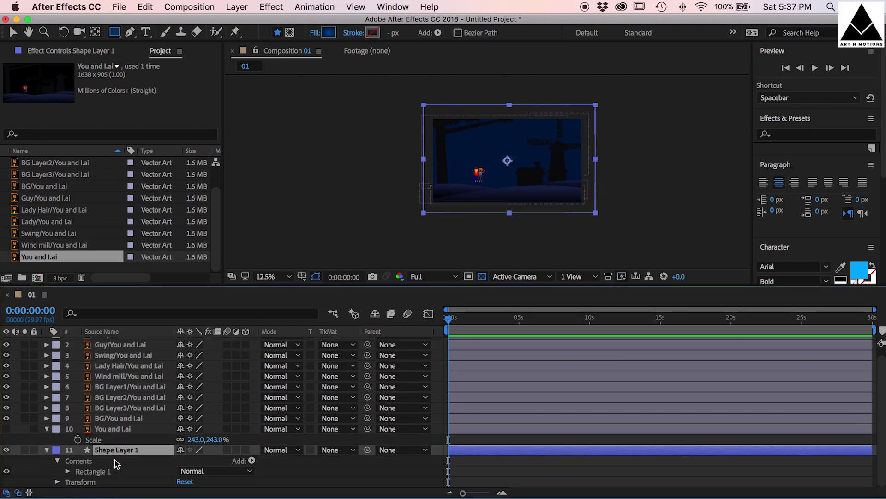
- Edit the sky's radial gradient fill with inner colour 0C57AB and outer colour 00163A
click(328, 36)
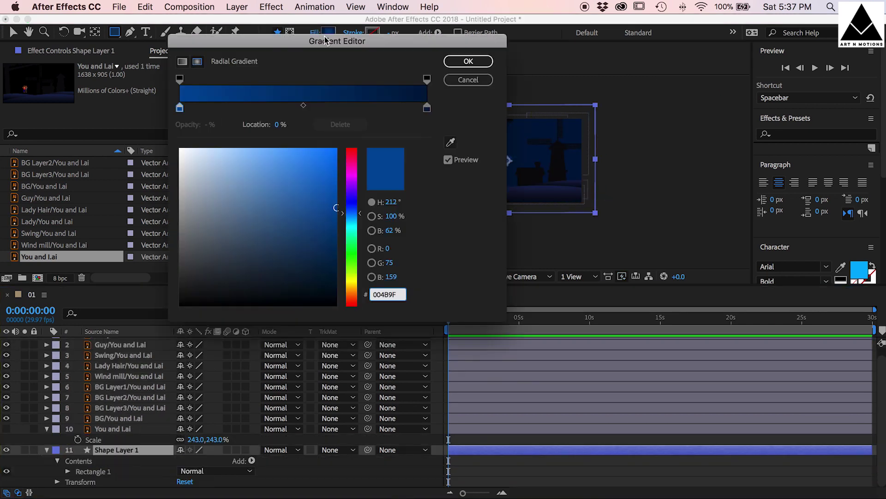
click(180, 108)
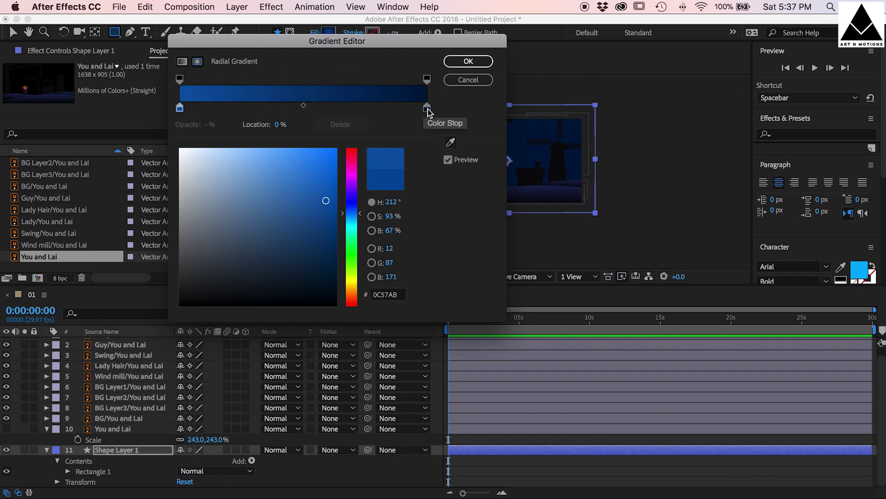
click(427, 108)
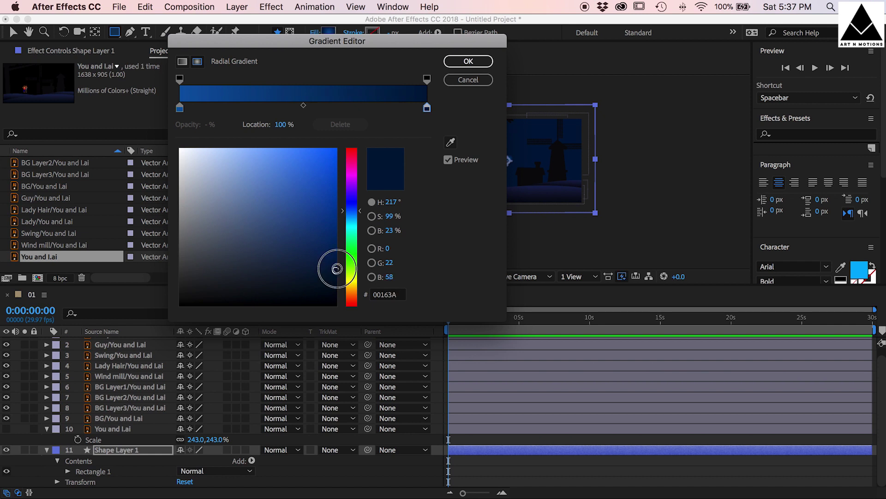
click(469, 61)
- Reposition the sky gradient so its centre lies behind the couple and its end reaches beyond the windmill at the upper right
scroll(527, 145, up, 1)
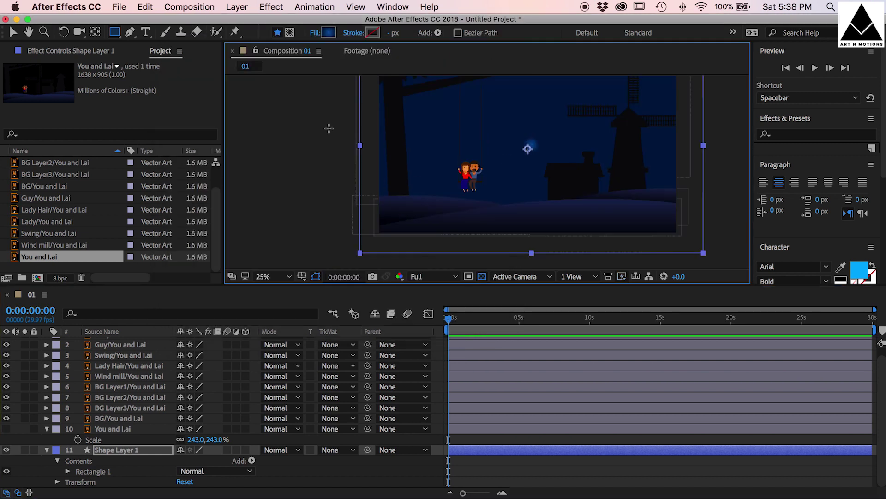
key(v)
drag(544, 145, 474, 158)
scroll(485, 163, down, 1)
drag(567, 159, 612, 136)
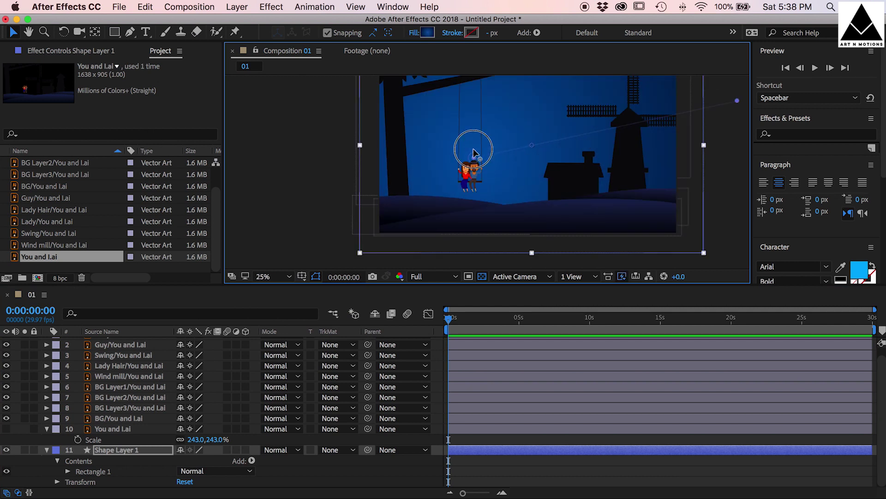
- Draw a circle over the couple as the moon, with a solid very pale blue fill
click(436, 439)
drag(115, 32, 148, 57)
drag(440, 131, 493, 179)
click(315, 32)
click(178, 130)
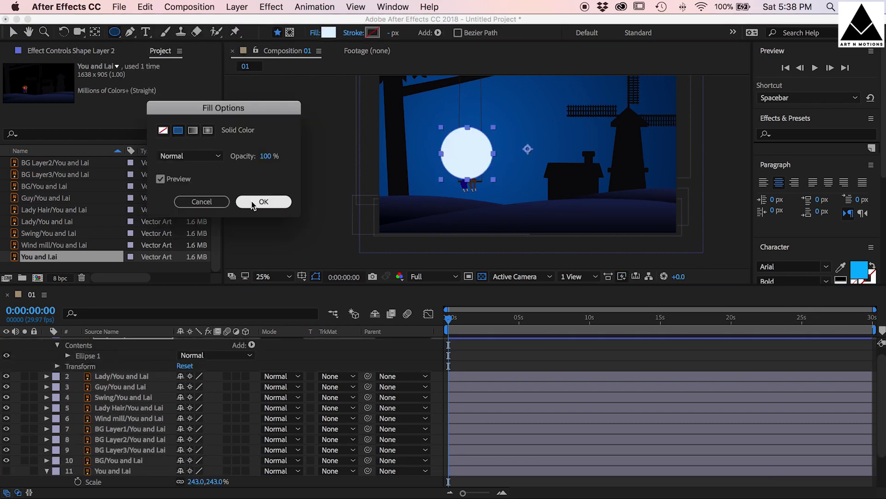
click(264, 202)
click(329, 32)
drag(69, 362, 62, 369)
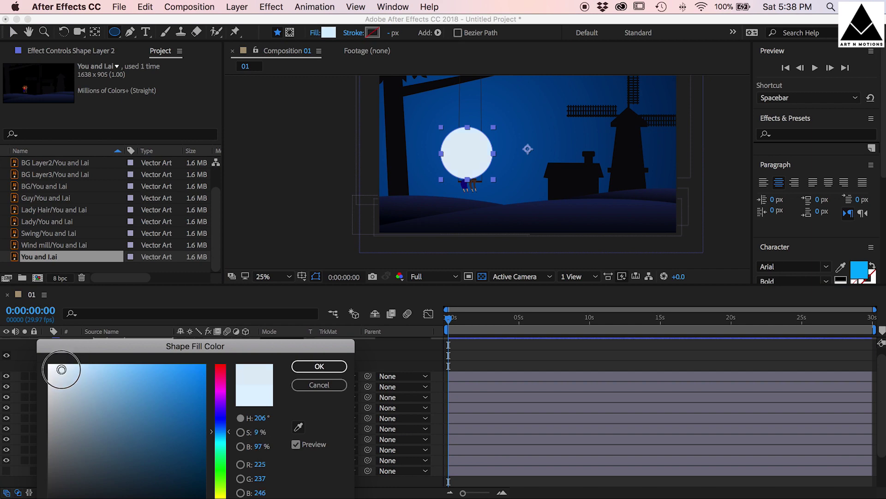
mouse_move(221, 455)
mouse_down()
mouse_move(222, 443)
mouse_move(222, 467)
mouse_move(222, 438)
mouse_up()
click(313, 367)
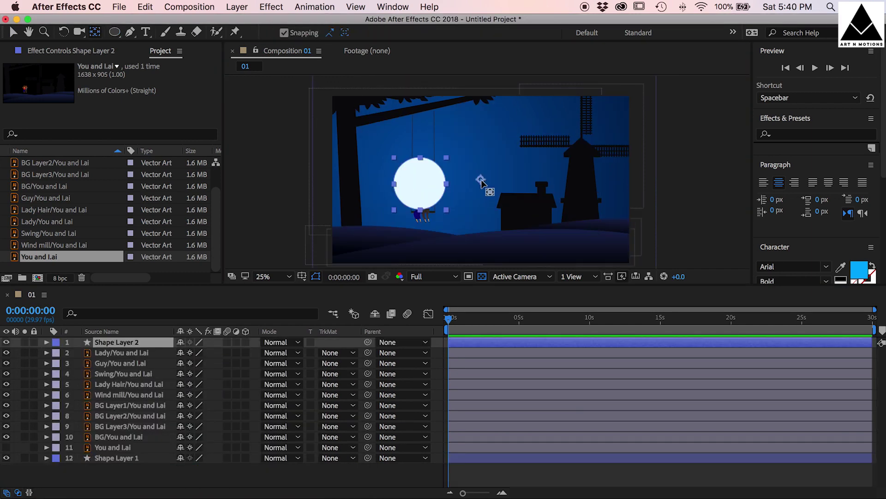
- Centre the moon's anchor point on the circle and place its layer just above the sky rectangle, behind the artwork
drag(481, 179, 419, 184)
click(12, 33)
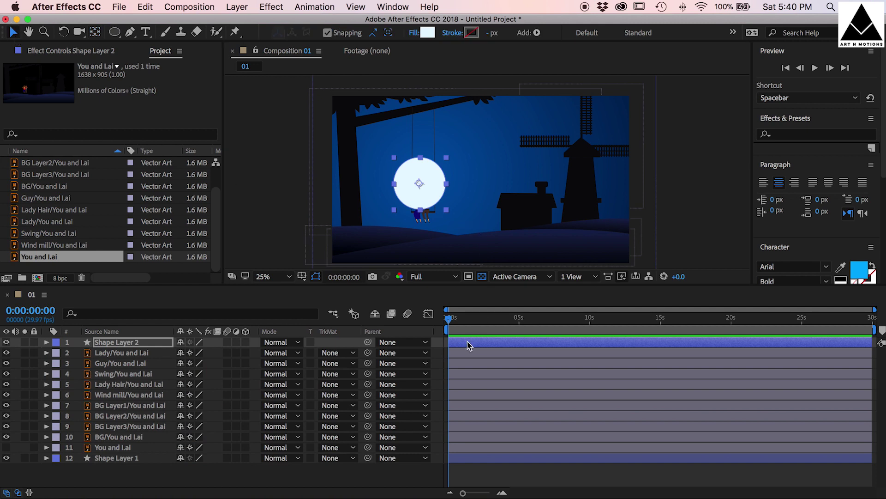
drag(172, 346, 149, 454)
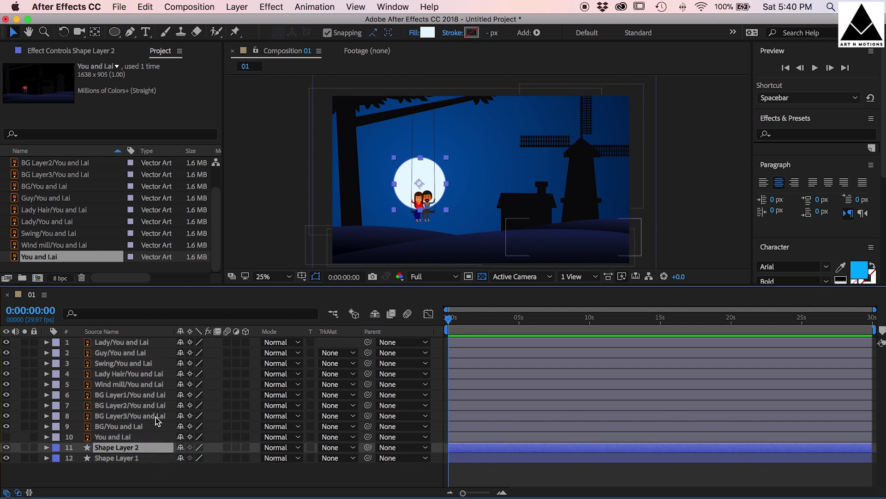
key(Return)
- Keyframe the Wind mill layer's rotation from 0 at the start to 3 revolutions at 0:00:29:29, and preview the animation
click(124, 385)
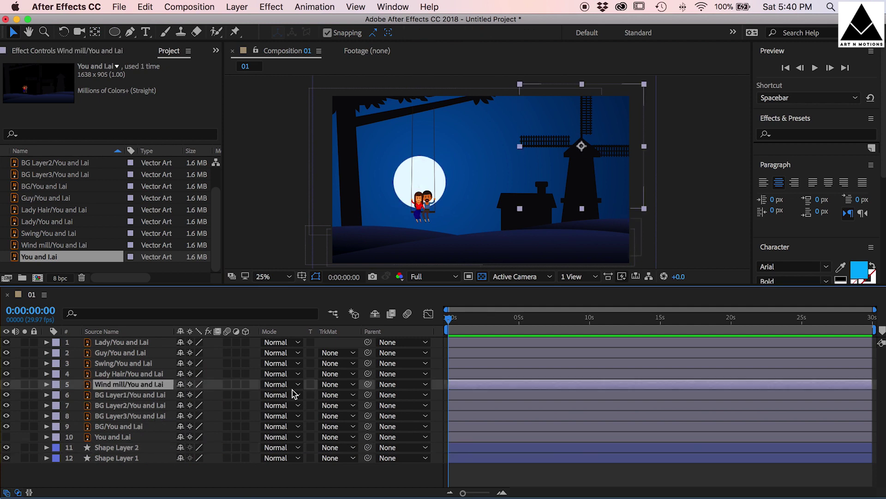
key(r)
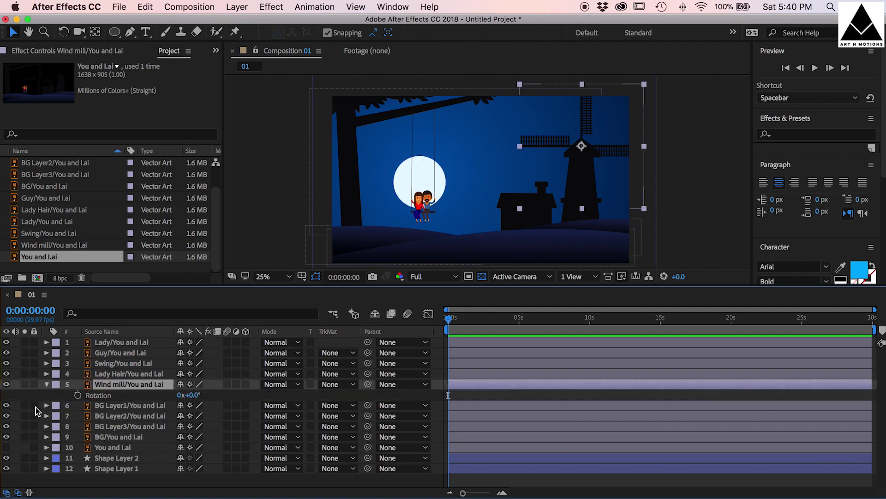
click(78, 395)
drag(762, 321, 876, 330)
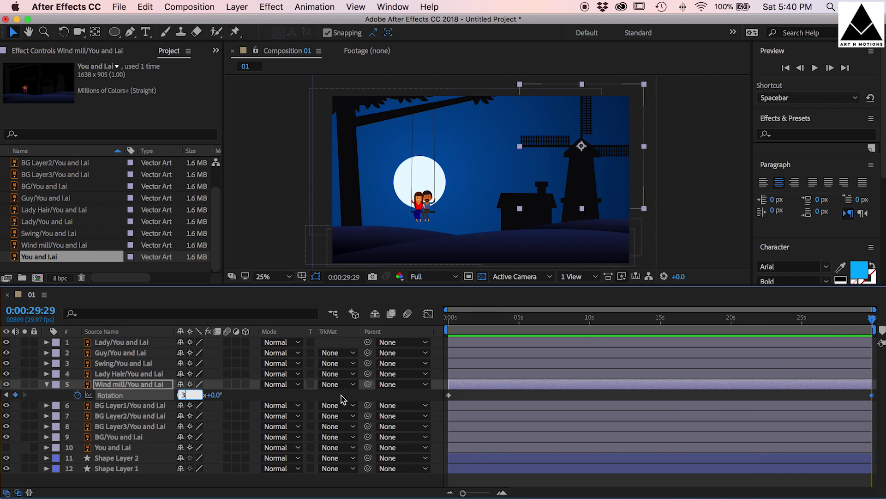
text(3)
key(Return)
key(Home)
key(space)
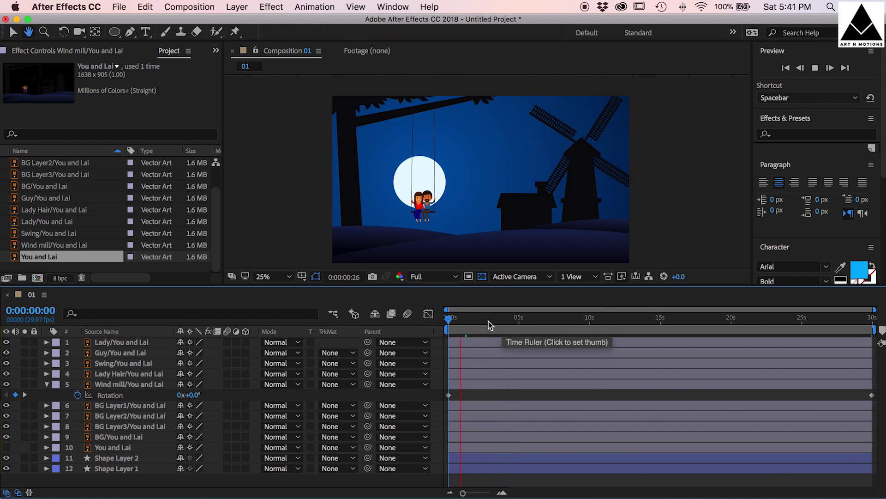
key(space)
- Find the Stylize Glow effect and apply it to the moon layer
click(461, 462)
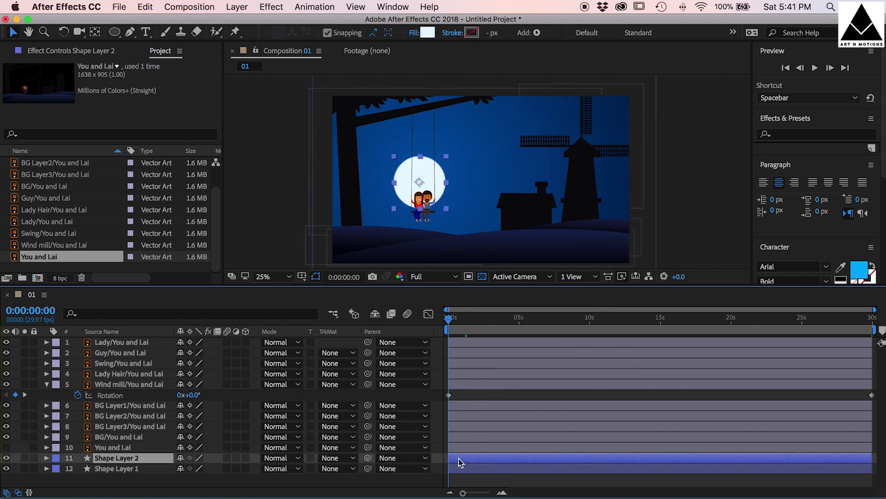
click(801, 134)
text(glow)
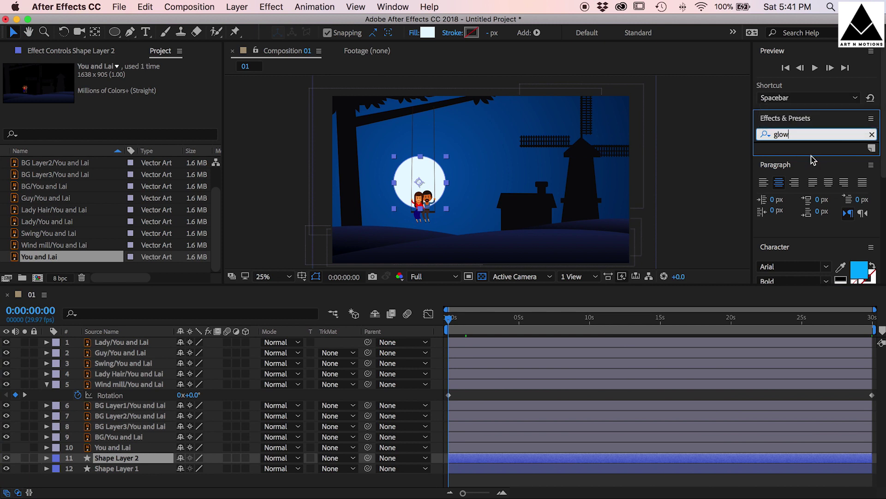
click(804, 210)
drag(795, 221, 494, 461)
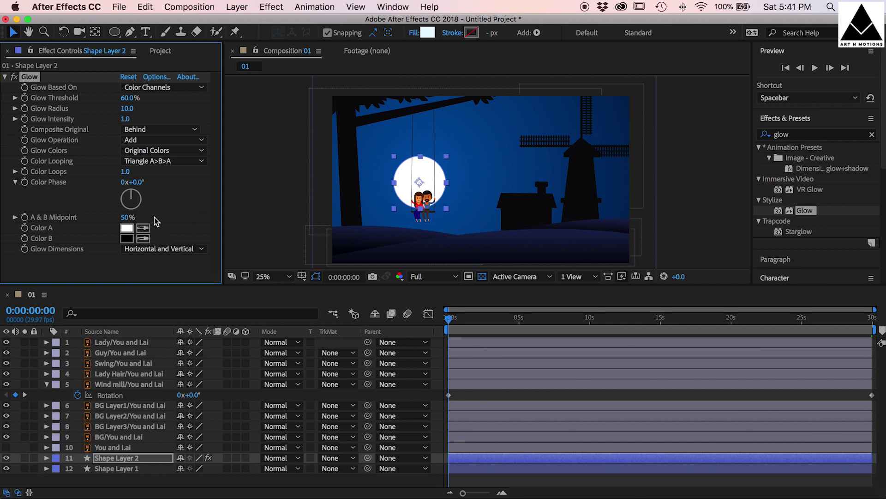
- Set the moon's Glow to composite the original On Top with a radius of 136, and collapse the effect's settings
scroll(406, 189, up, 2)
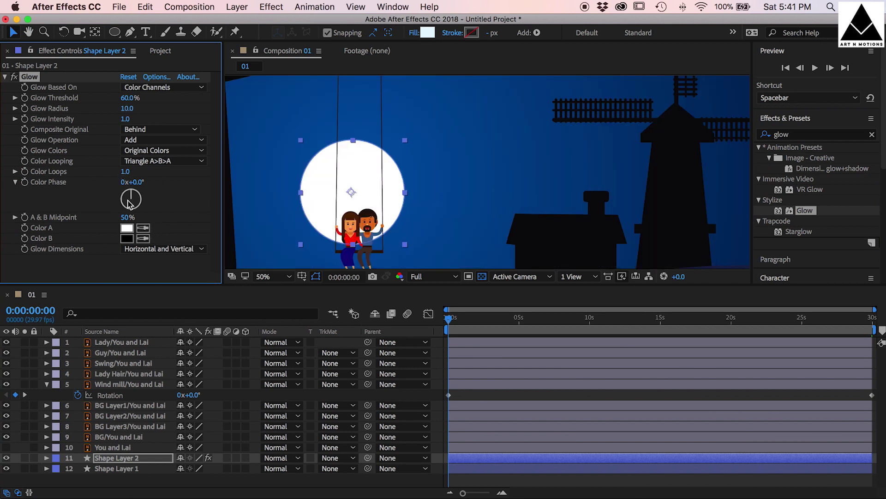
click(151, 134)
click(152, 141)
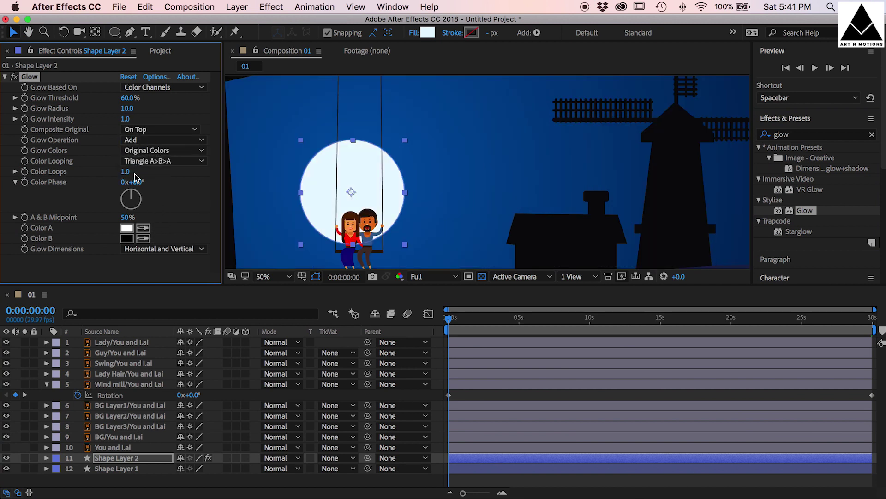
drag(134, 107, 202, 104)
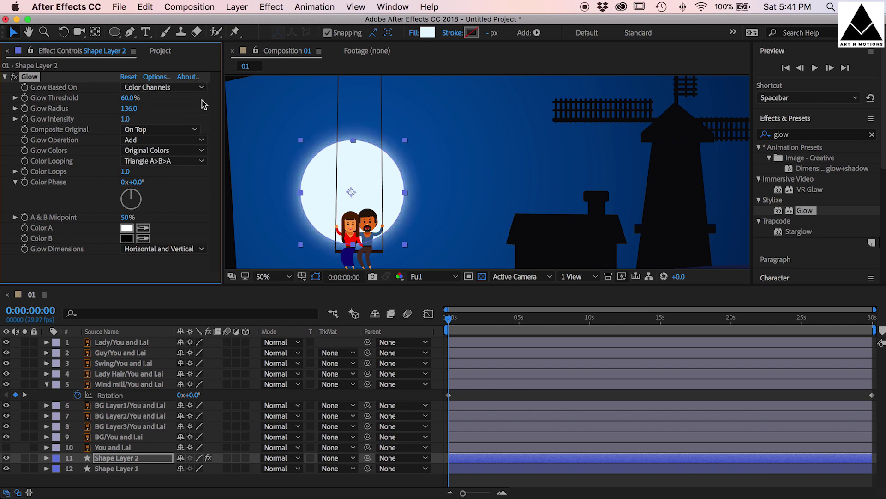
click(478, 397)
scroll(491, 190, down, 2)
click(5, 77)
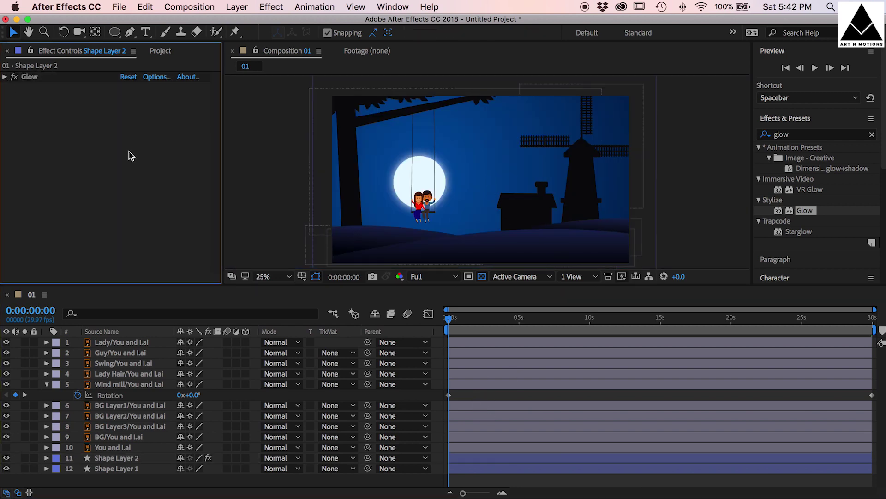
- Draw a small rectangular window on the left part of the house wall and fill it with pale yellow
scroll(527, 197, up, 4)
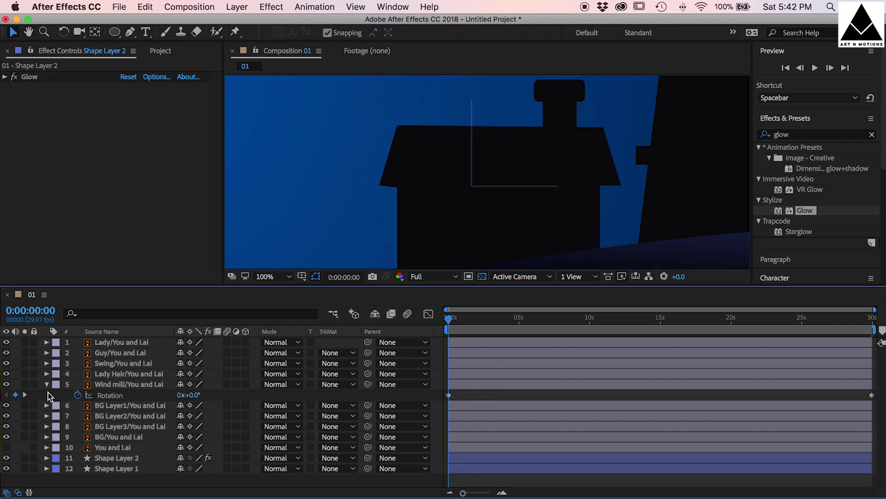
click(47, 384)
drag(114, 32, 159, 34)
drag(425, 206, 440, 227)
click(494, 360)
click(491, 343)
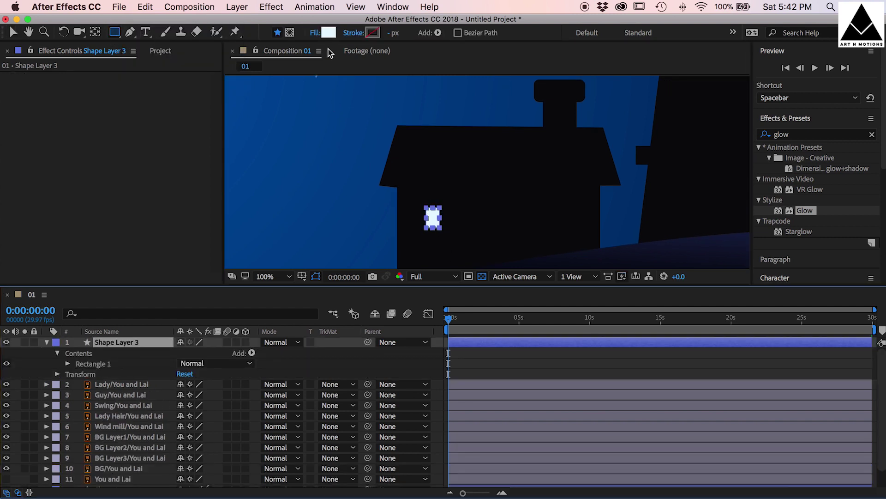
click(329, 33)
click(220, 494)
click(319, 366)
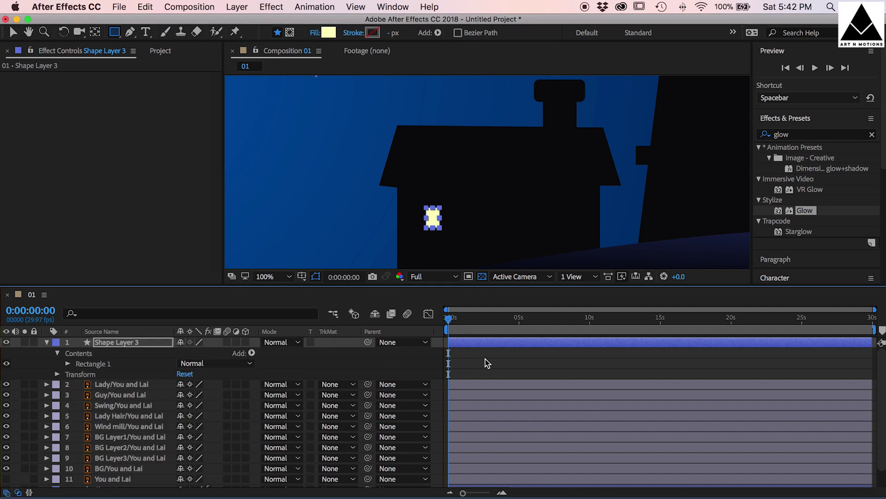
- Duplicate the window and move the copy right to form a second window on the house wall
key(super+d)
key(shift+Right)
key(shift+Right)
key(shift+Right)
key(shift+Right)
key(shift+Right)
key(shift+Right)
key(shift+Right)
key(shift+Right)
key(shift+Right)
key(shift+Right)
key(shift+Right)
key(shift+Right)
key(shift+Right)
key(shift+Right)
key(shift+Left)
key(shift+Left)
key(shift+Left)
key(shift+Left)
key(shift+Left)
- Duplicate both windows together and move the copies right to form an evenly spaced row of four
shift+click(492, 352)
key(super+d)
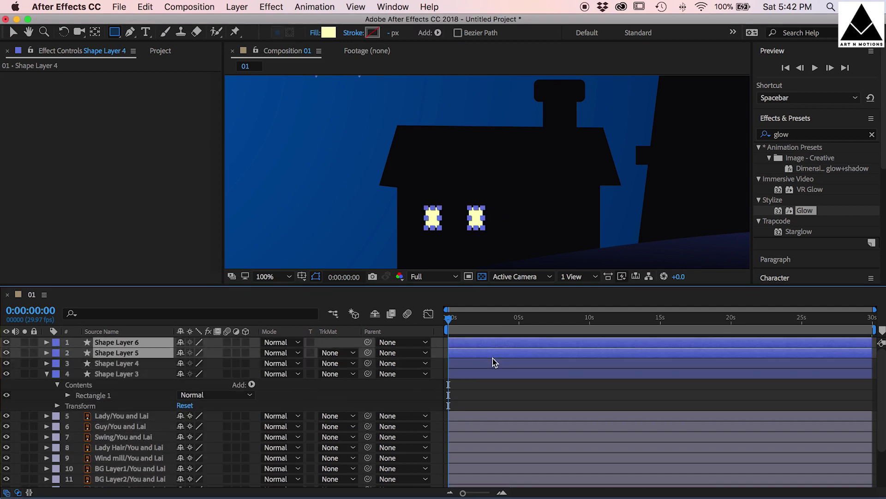
key(shift+Right)
key(shift+Right)
key(shift+Right)
key(shift+Right)
key(shift+Right)
key(shift+Right)
key(shift+Right)
key(shift+Right)
key(shift+Right)
key(shift+Right)
key(shift+Right)
key(shift+Right)
key(shift+Right)
key(shift+Right)
key(shift+Right)
key(shift+Right)
key(shift+Right)
key(shift+Right)
key(shift+Right)
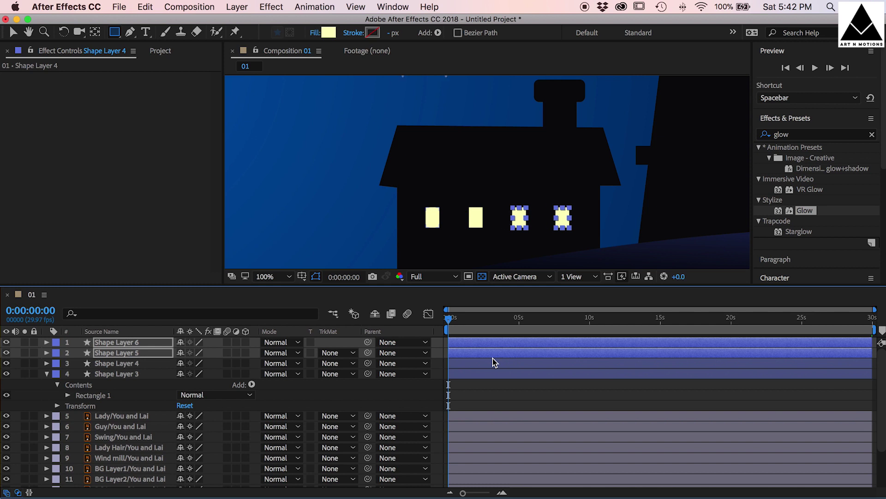
- Copy the Glow effect from the moon layer and paste it onto the four window layers
click(462, 387)
scroll(470, 418, down, 3)
click(469, 473)
click(29, 77)
scroll(484, 378, up, 3)
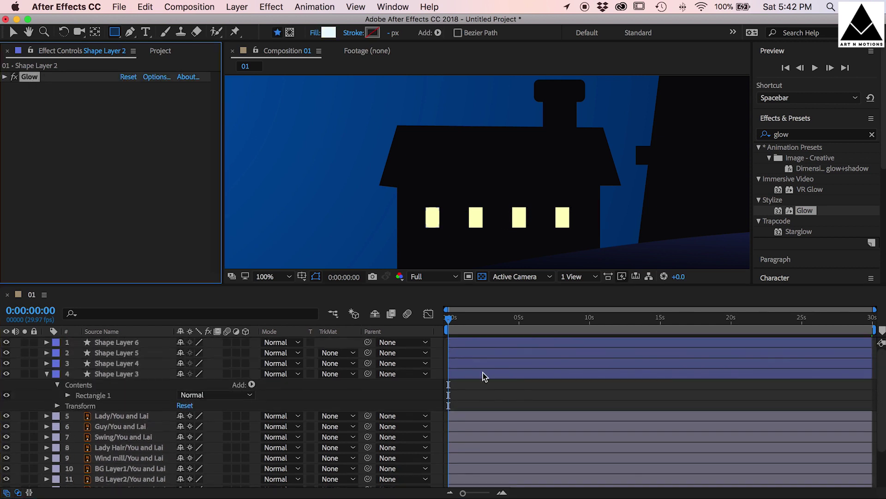
key(super+c)
click(485, 378)
shift+click(480, 344)
key(super+v)
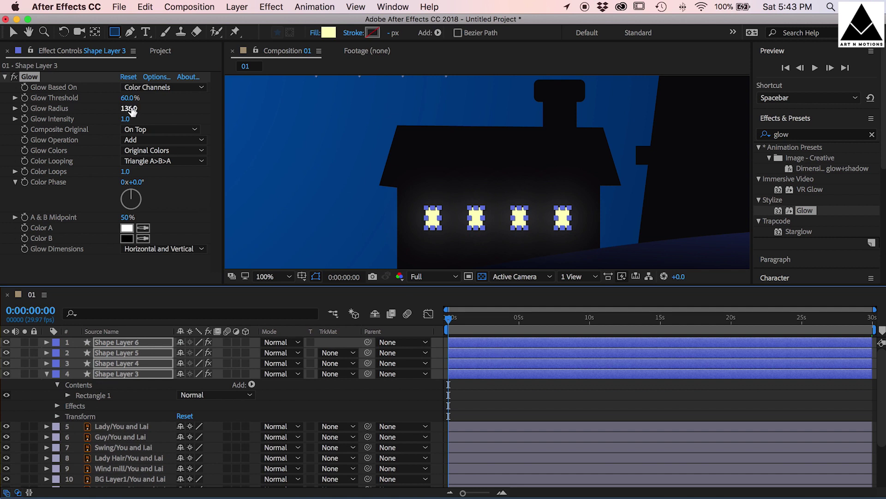
- Set the Glow Radius of the four house window layers to 40
click(131, 111)
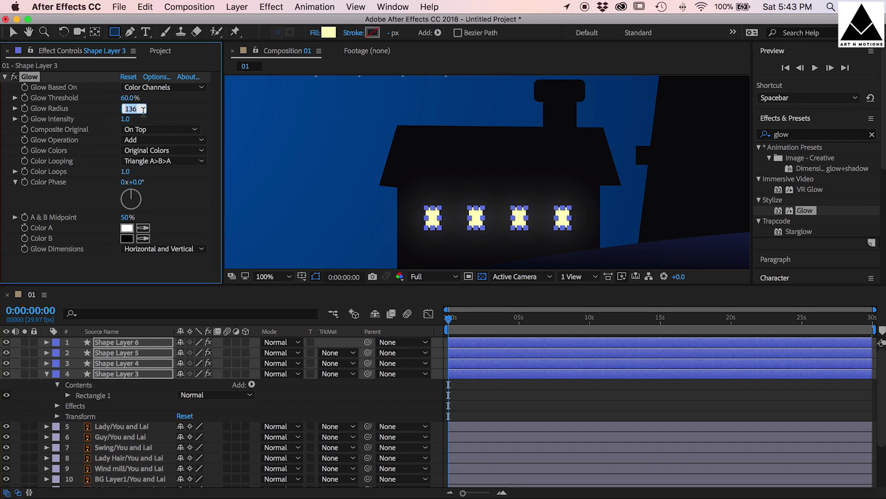
text(40)
key(Return)
click(527, 388)
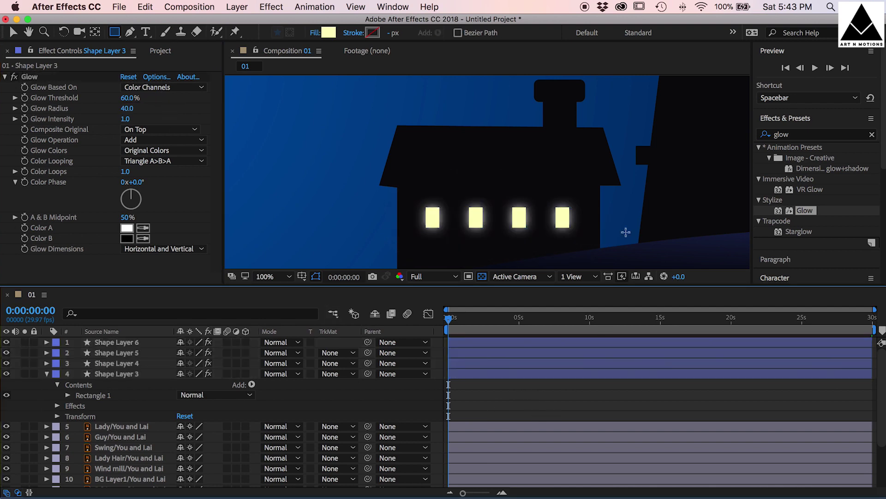
scroll(620, 217, down, 4)
scroll(621, 213, up, 5)
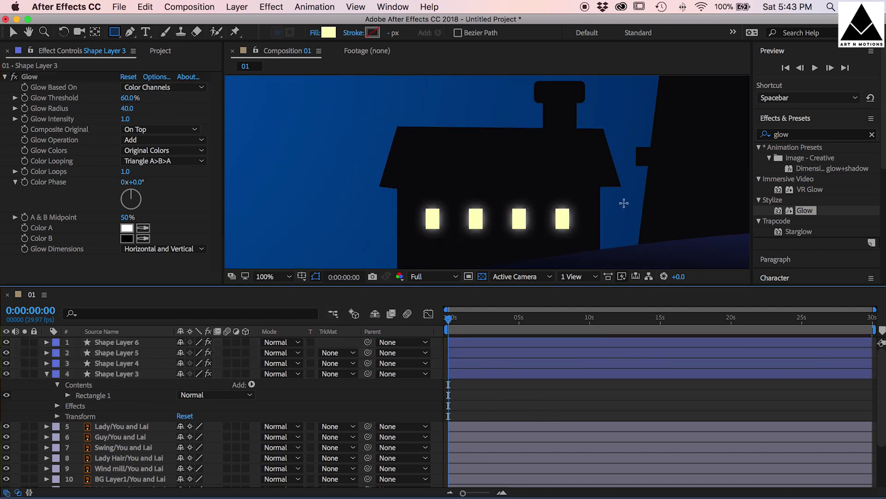
- Duplicate the last house window and move the copy up onto the upper part of the windmill tower
click(480, 343)
key(v)
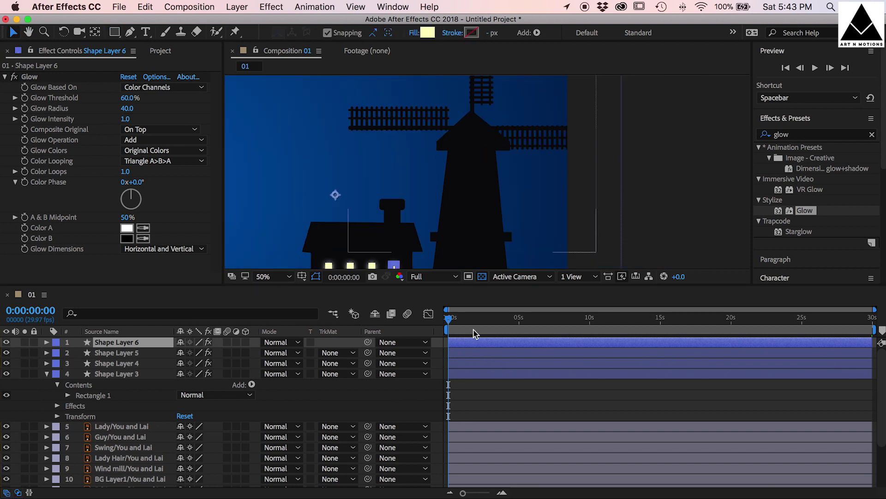
key(super+d)
key(shift+Up)
key(shift+Up)
key(shift+Up)
key(shift+Up)
key(shift+Up)
key(shift+Up)
key(shift+Up)
key(shift+Up)
key(shift+Up)
key(shift+Up)
key(shift+Up)
key(shift+Up)
key(shift+Up)
key(shift+Right)
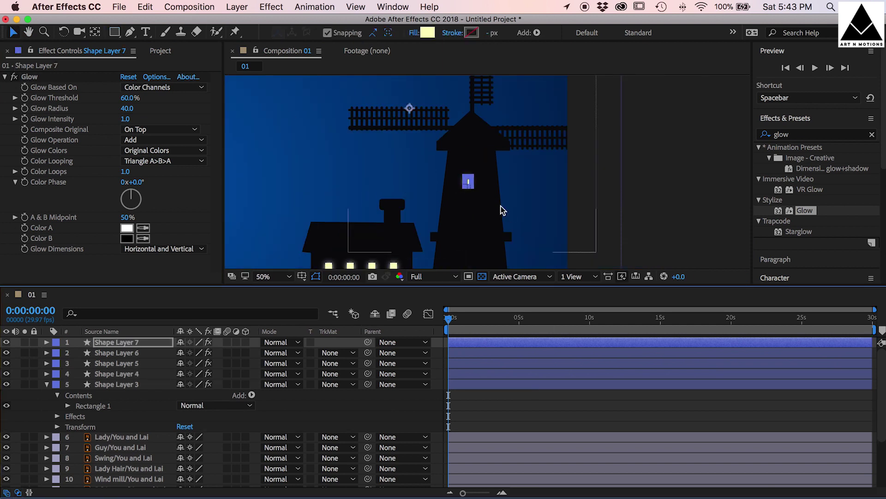
key(super+shift+a)
- Move the anchor point of the windmill window layer to the centre of the window
click(479, 344)
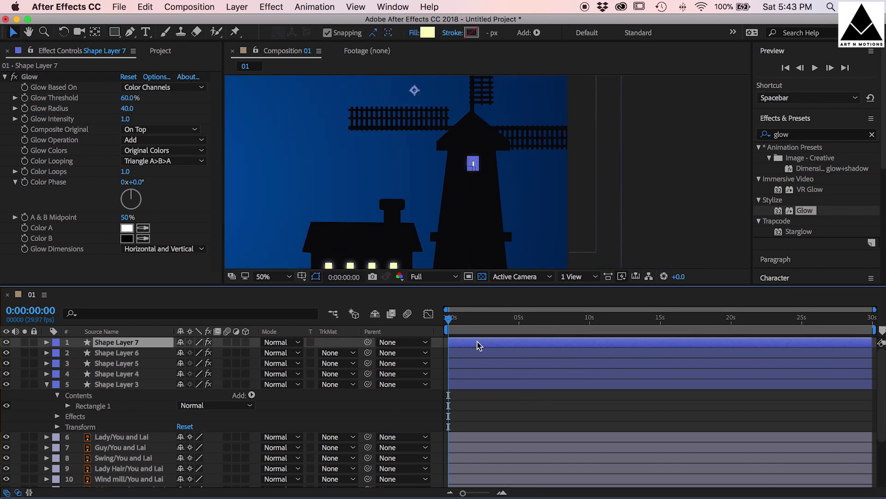
key(y)
drag(416, 93, 474, 164)
key(period)
key(period)
drag(428, 136, 429, 138)
click(13, 32)
key(comma)
key(comma)
key(super+shift+a)
- Scale the windmill window down to 83%
click(526, 343)
key(s)
drag(219, 355, 209, 355)
key(super+shift+a)
- Duplicate the windmill window and move the copy straight down to the lower part of the tower
click(505, 343)
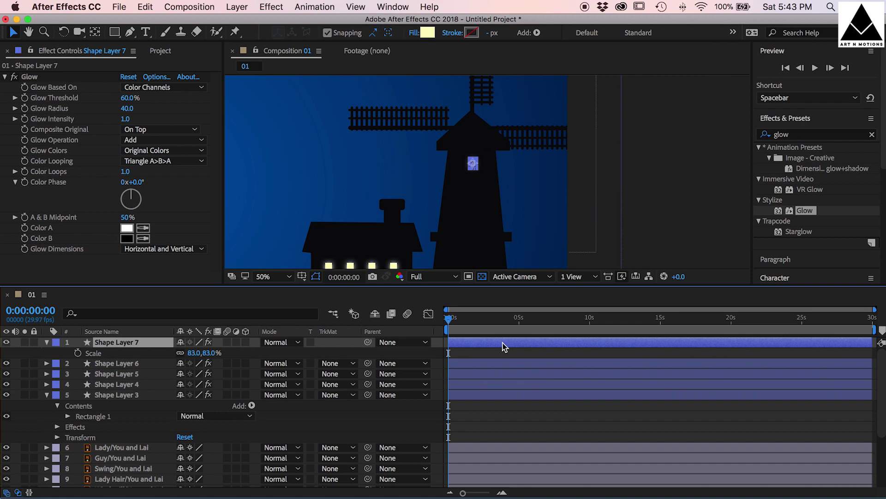
key(super+d)
key(shift+Down)
key(shift+Down)
key(shift+Down)
key(shift+Down)
key(shift+Down)
key(shift+Down)
key(shift+Down)
key(shift+Down)
key(shift+Down)
key(shift+Down)
key(shift+Down)
key(shift+Down)
key(shift+Down)
key(shift+Down)
key(shift+Down)
key(shift+Down)
key(shift+Down)
key(shift+Down)
key(shift+Down)
key(shift+Down)
click(555, 420)
key(comma)
key(comma)
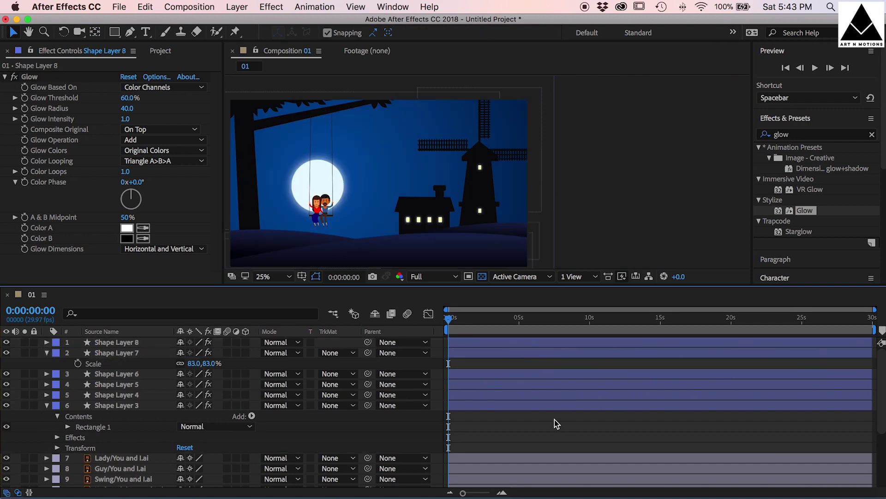
- Save the project as Valentines Day in the AE folder
key(super+s)
text(Valentines Day)
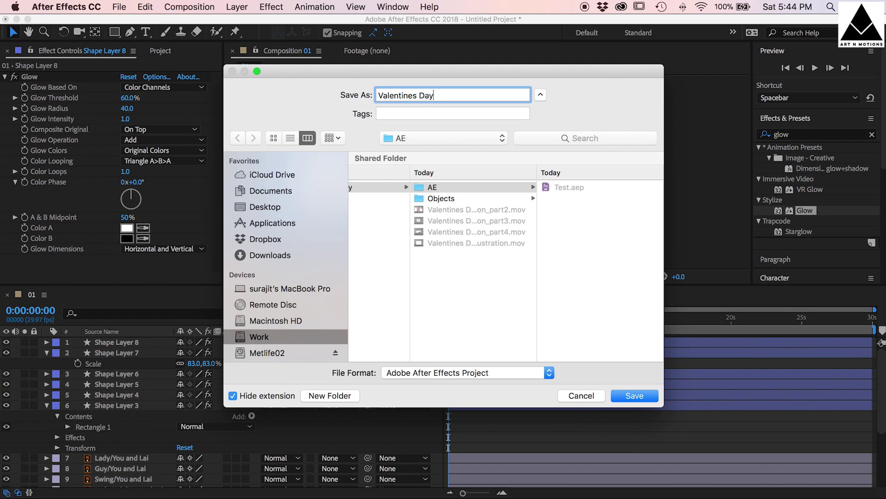
- Apply the CC Toner color correction effect to the Lady layer
click(115, 406)
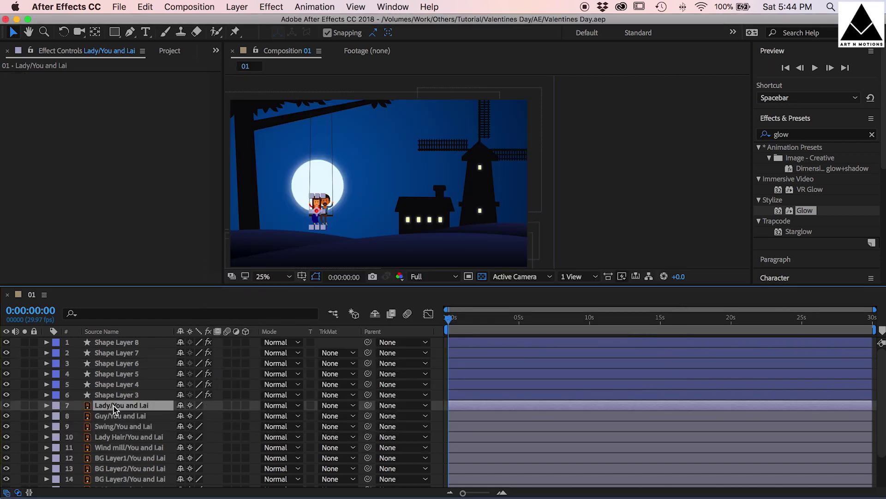
click(271, 6)
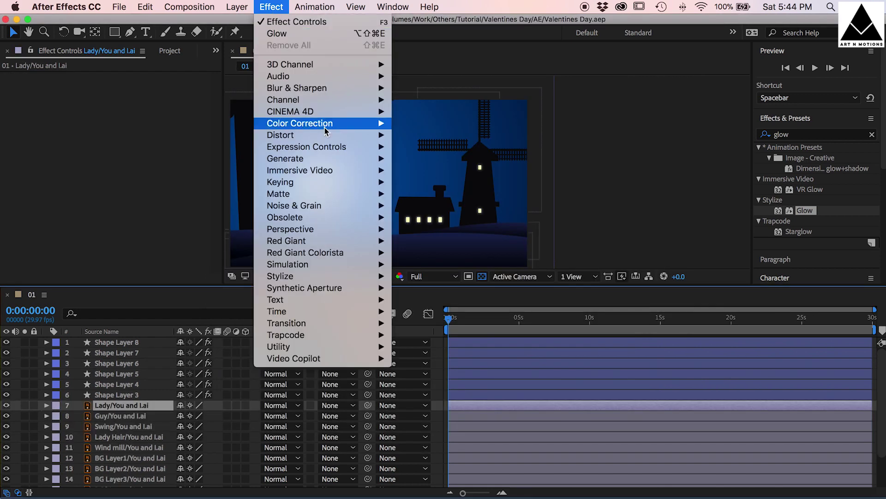
mouse_move(324, 126)
click(460, 233)
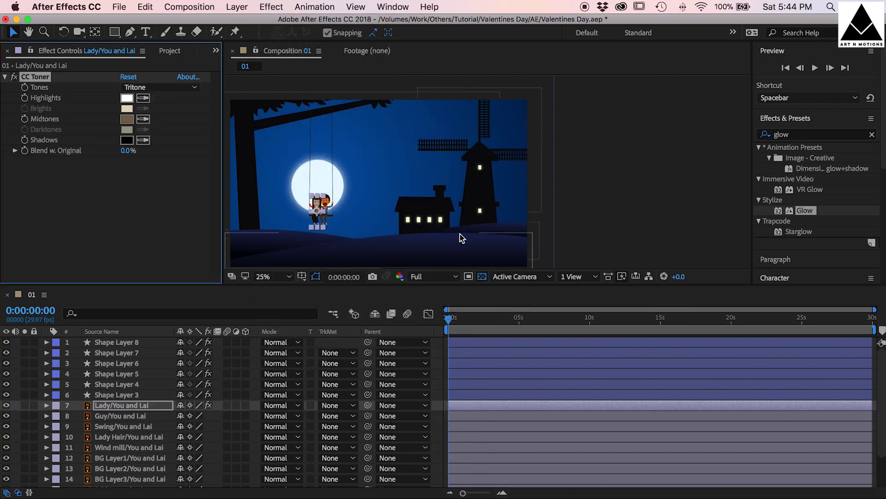
- Set the Lady layer's CC Toner midtones to bright light blue and its shadows to dark navy (RGB 0, 22, 58)
click(128, 119)
click(219, 434)
click(184, 366)
click(319, 366)
click(127, 139)
click(205, 486)
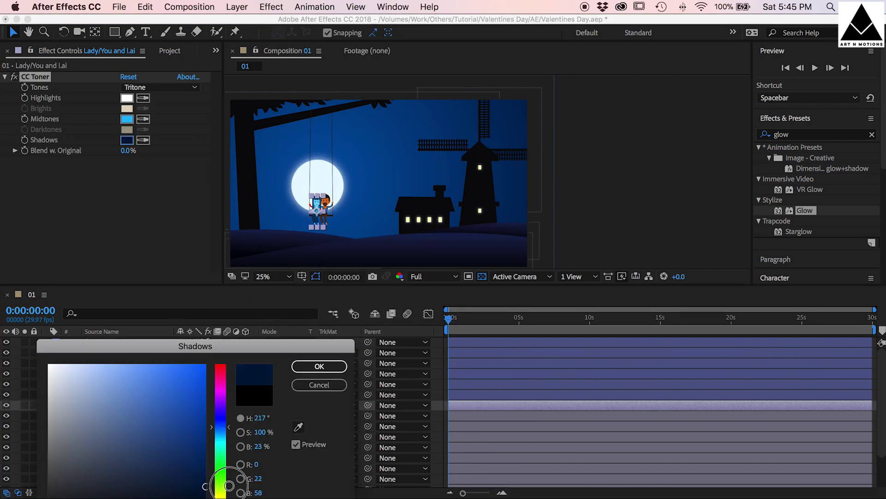
click(325, 369)
- Paste the Lady layer's CC Toner effect onto the Guy, Swing and Lady Hair layers and check the couple up close
click(467, 418)
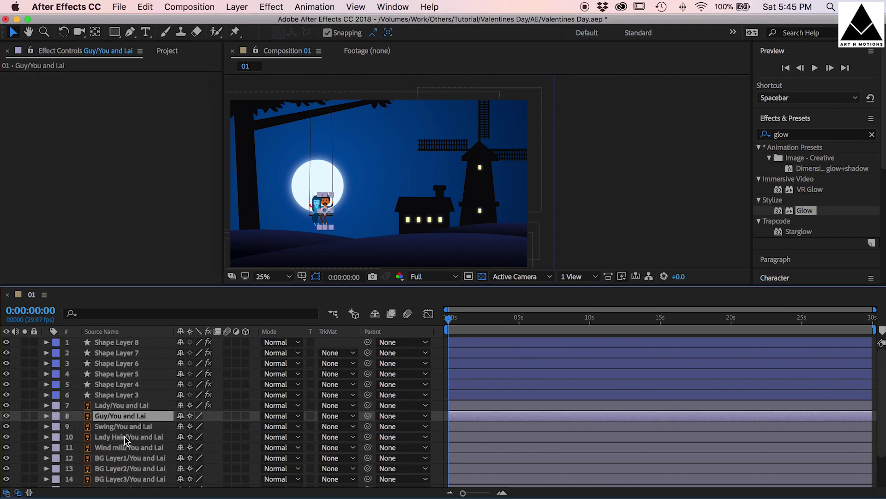
shift+click(127, 438)
key(super+v)
click(663, 199)
key(period)
drag(234, 258, 474, 170)
key(period)
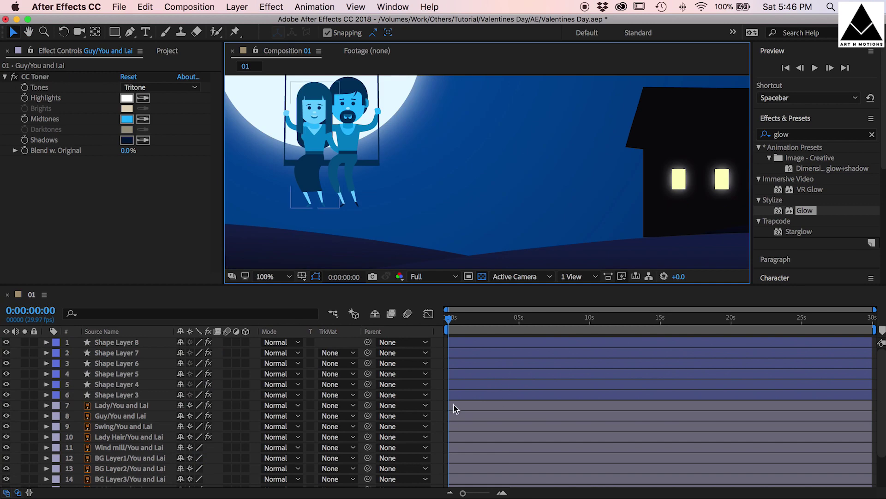
- Change the Lady layer's CC Toner shadows to black and its midtones to deep blue 005BA8
click(135, 406)
click(127, 140)
drag(204, 485, 205, 496)
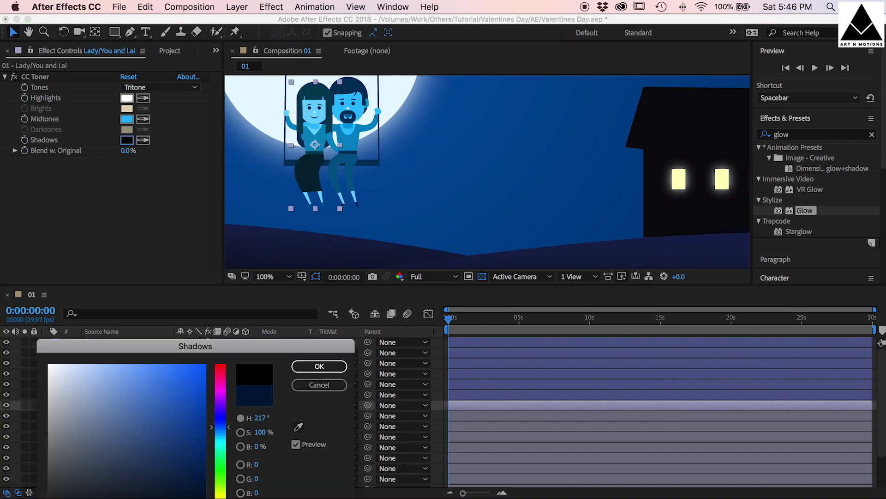
click(318, 368)
click(127, 119)
mouse_move(199, 296)
mouse_down()
mouse_move(135, 306)
mouse_move(251, 306)
mouse_move(251, 341)
mouse_move(239, 345)
mouse_move(238, 360)
mouse_up()
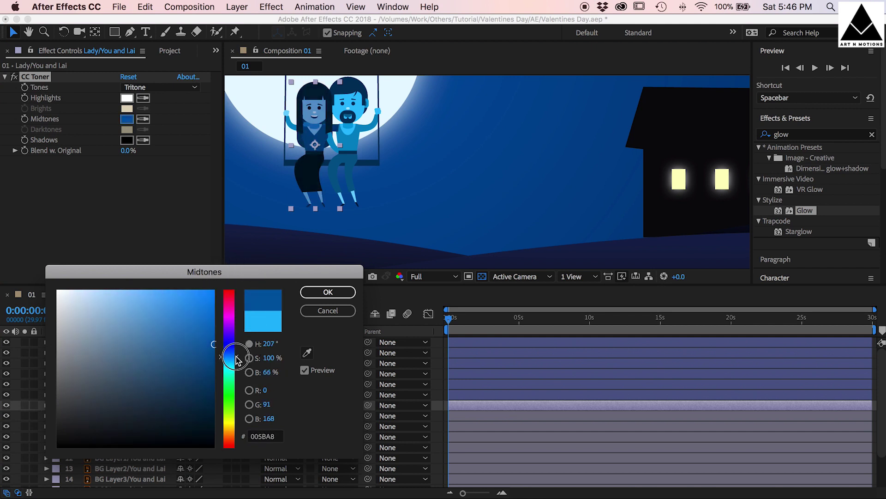
click(322, 298)
- Replace the CC Toner settings on the Guy, Swing and Lady Hair layers with the Lady layer's darker ones
click(466, 420)
shift+click(463, 426)
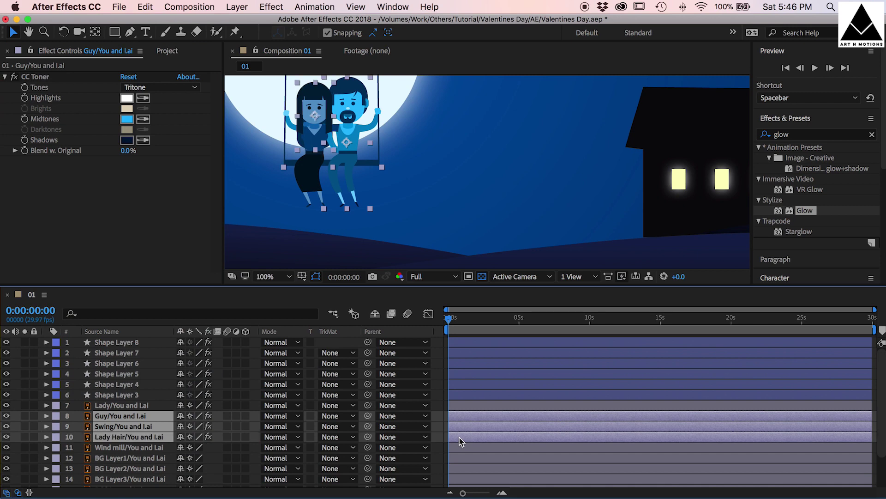
shift+click(459, 437)
scroll(486, 179, down, 3)
click(339, 189)
scroll(369, 192, up, 2)
scroll(463, 143, down, 2)
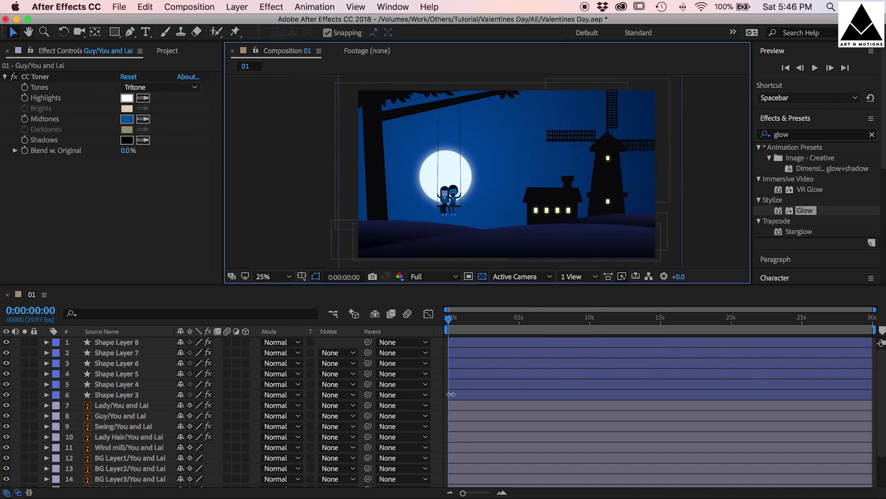
- Pre-compose the Lady, Guy, Swing and Lady Hair layers into a new composition named Swing, moving all attributes
click(112, 406)
shift+click(124, 437)
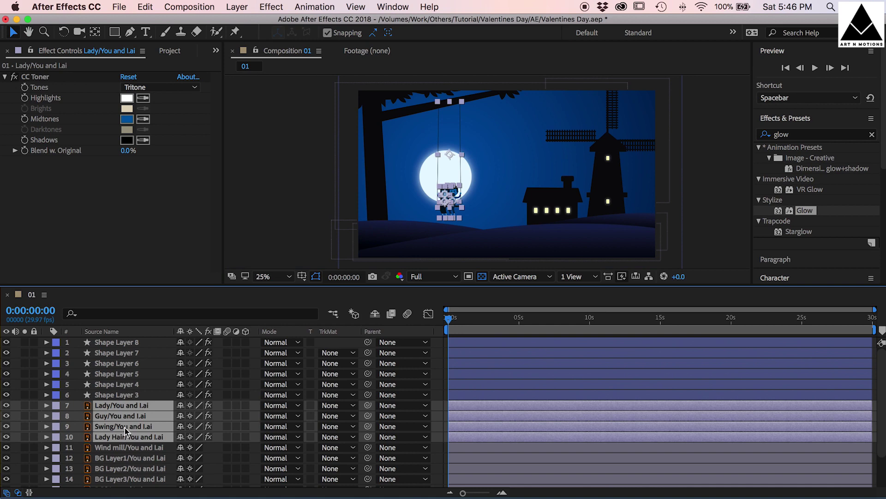
key(super+shift+c)
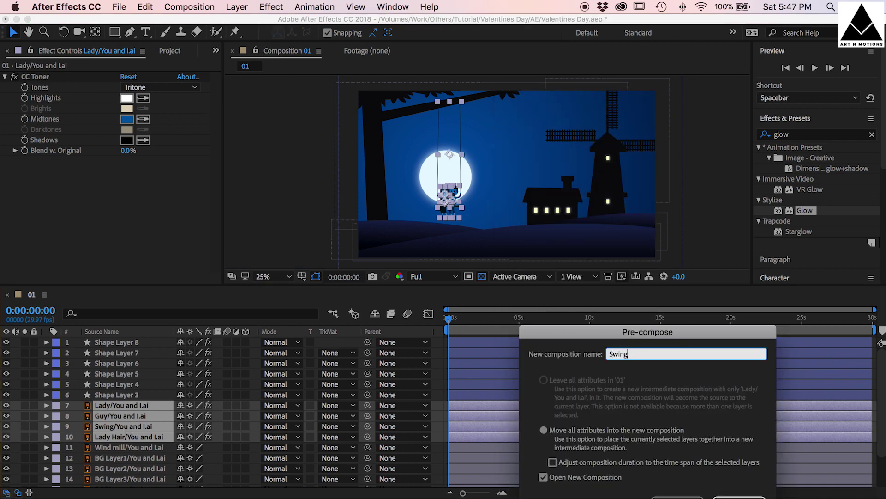
click(732, 493)
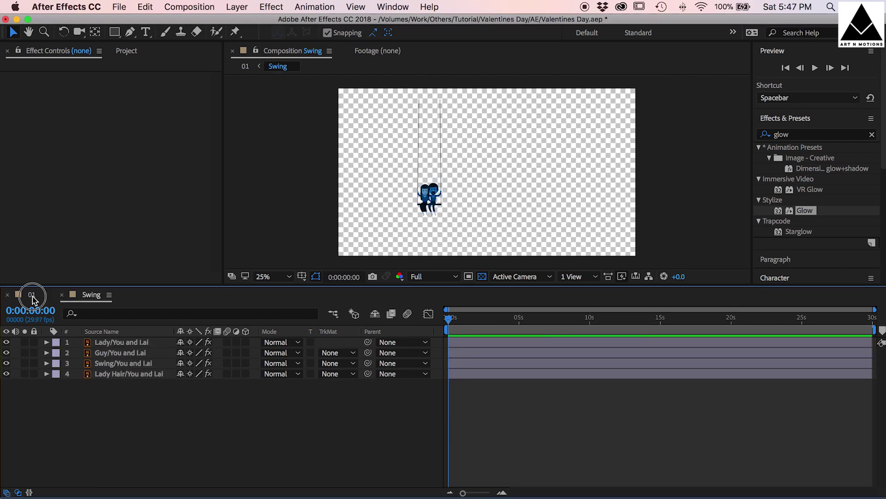
- Resize the Swing composition to 800 px wide and 1500 px high
click(32, 295)
double_click(485, 405)
key(super+k)
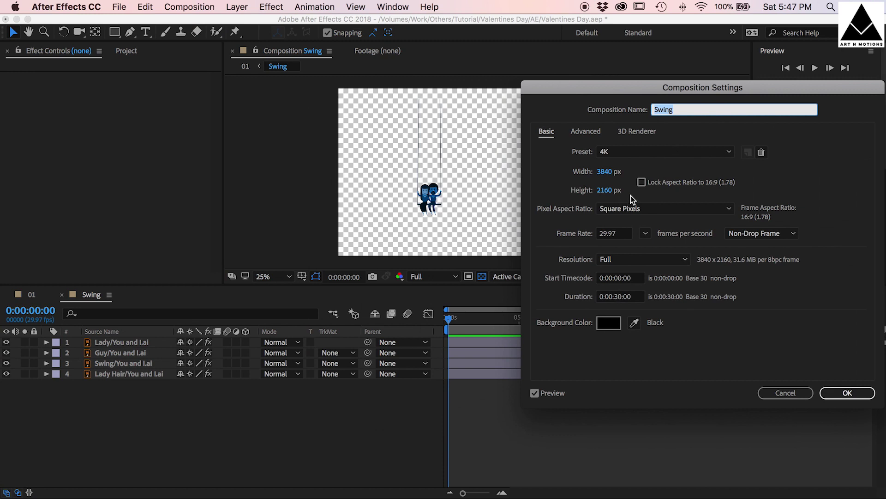
click(605, 171)
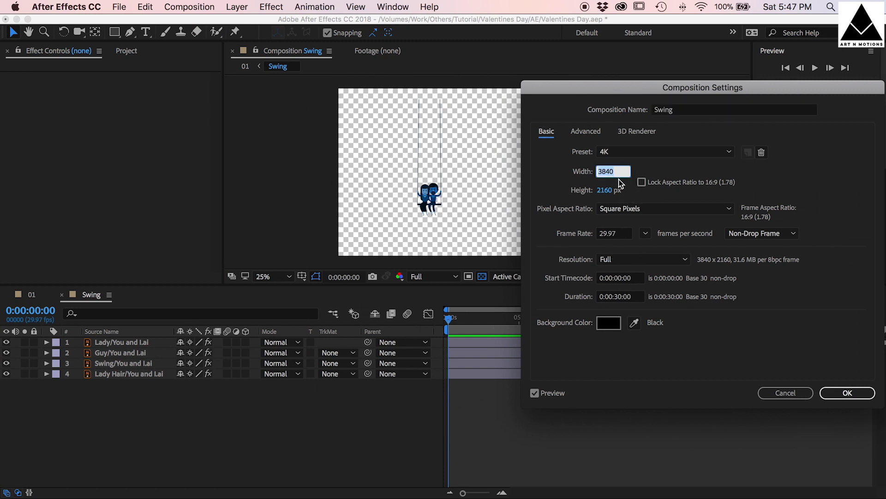
text(1)
text(800)
click(605, 190)
text(1500)
click(847, 393)
- Move all four layers together in the Swing composition so the couple and ropes sit near the middle of the frame
click(531, 342)
shift+click(544, 374)
key(super+Home)
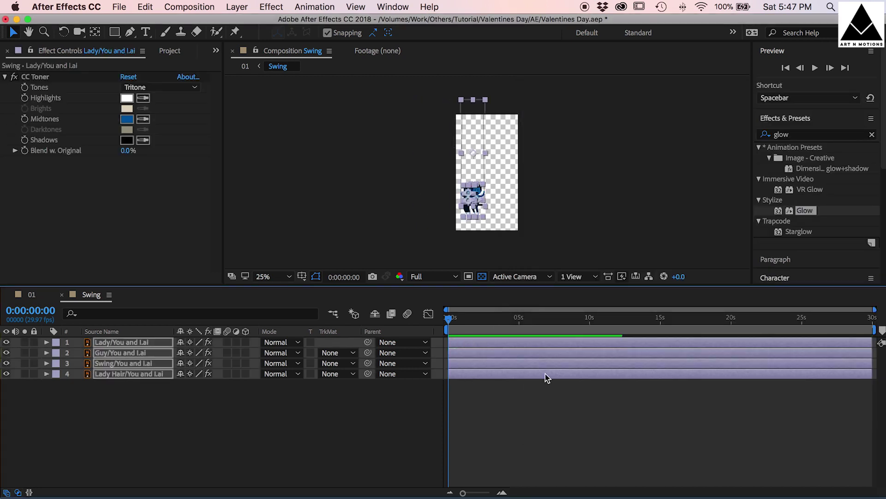
key(period)
key(period)
drag(573, 149, 562, 95)
drag(557, 136, 537, 117)
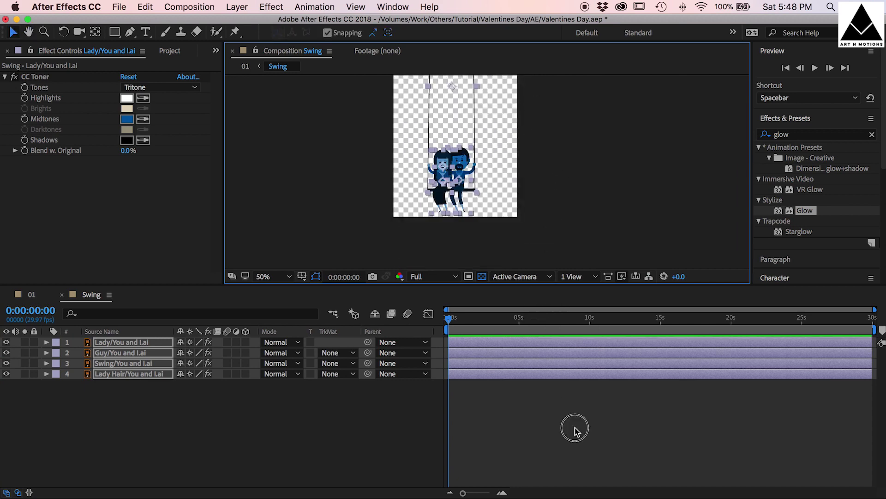
click(576, 429)
- Nudge the four layers down so the couple's feet meet the bottom edge of the Swing frame
click(480, 374)
shift+click(477, 342)
key(period)
drag(485, 210, 476, 122)
key(shift+Down)
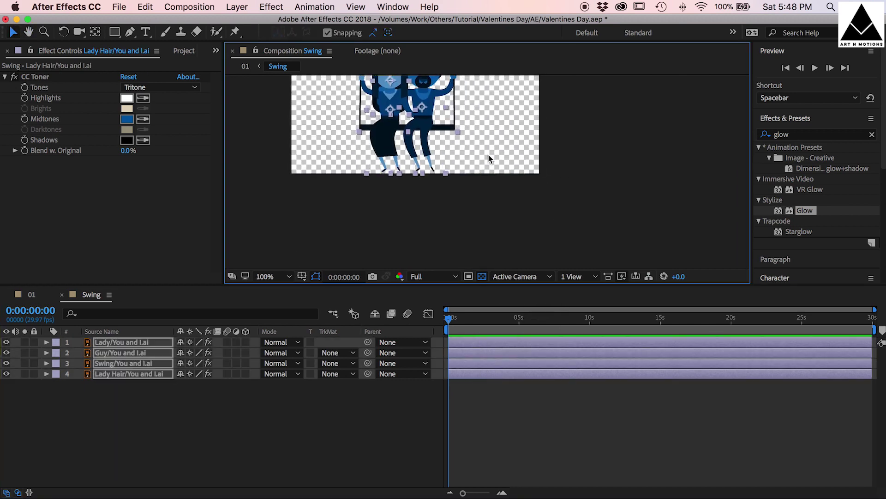
click(488, 155)
drag(489, 156, 508, 273)
drag(536, 172, 534, 396)
- In composition 01, move the Swing layer back in front of the moon and place its anchor point at the top of the ropes
click(31, 294)
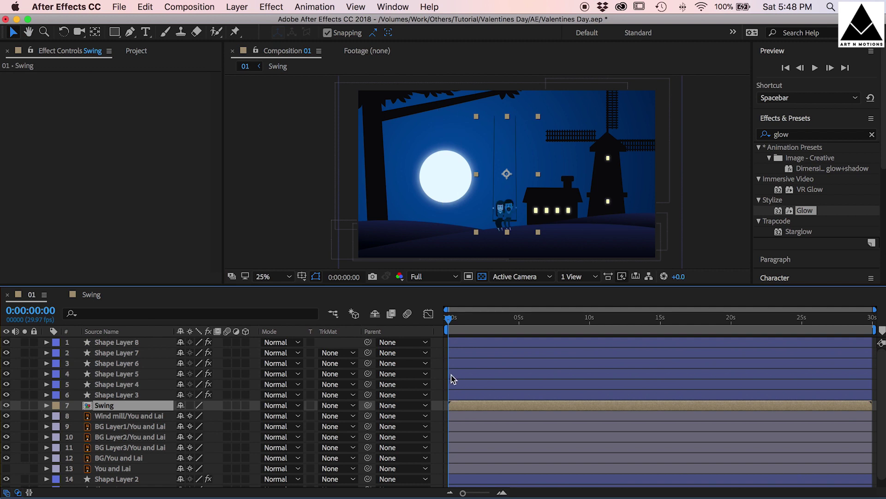
key(Return)
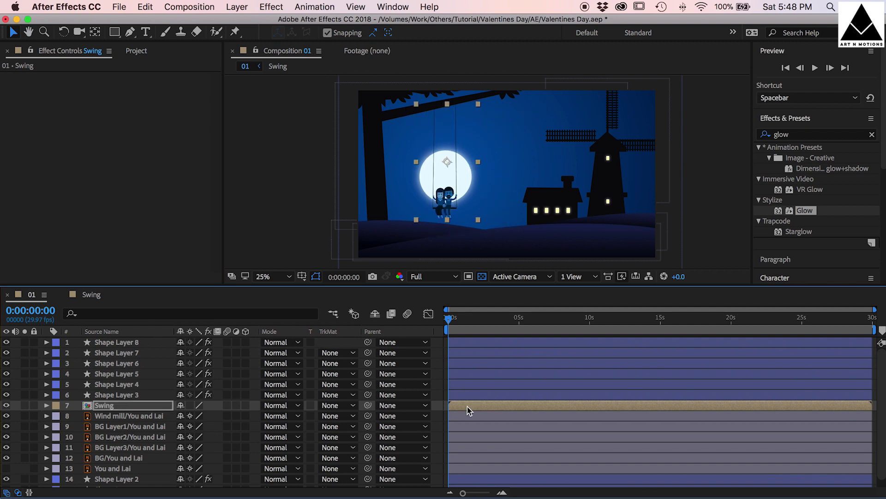
click(94, 33)
drag(456, 169, 489, 317)
key(period)
drag(447, 241, 449, 241)
key(comma)
scroll(485, 247, down, 5)
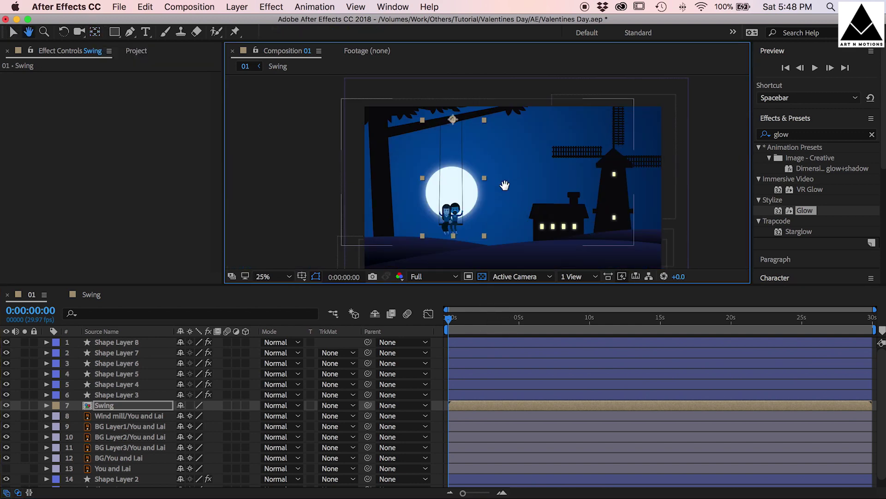
key(v)
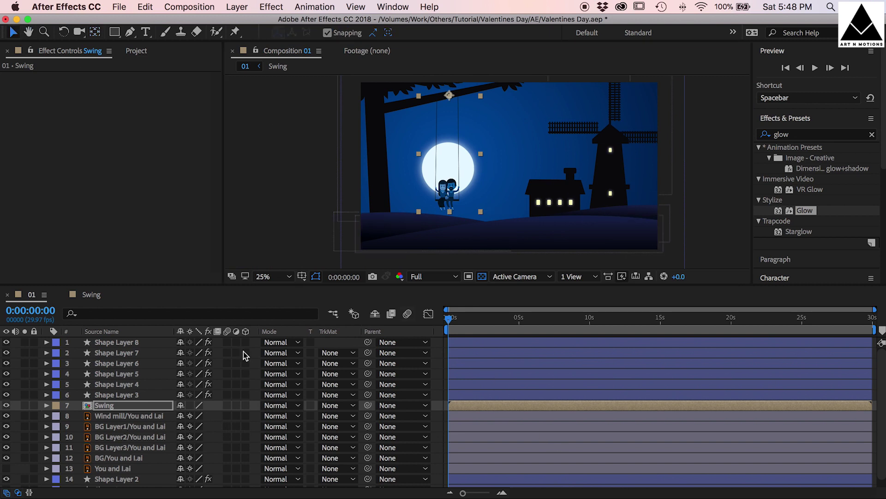
- Turn the scene layers into 3D layers and move the You and I.ai layer to the bottom of the stack
drag(246, 342, 246, 462)
drag(113, 460, 115, 486)
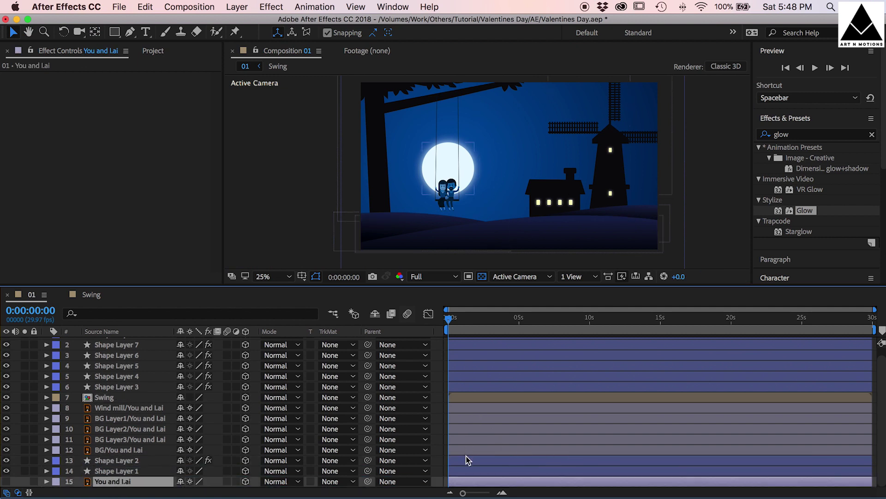
scroll(323, 416, up, 1)
- Start keyframing the Swing layer's X Rotation at 0 s with a value of 28°
click(132, 406)
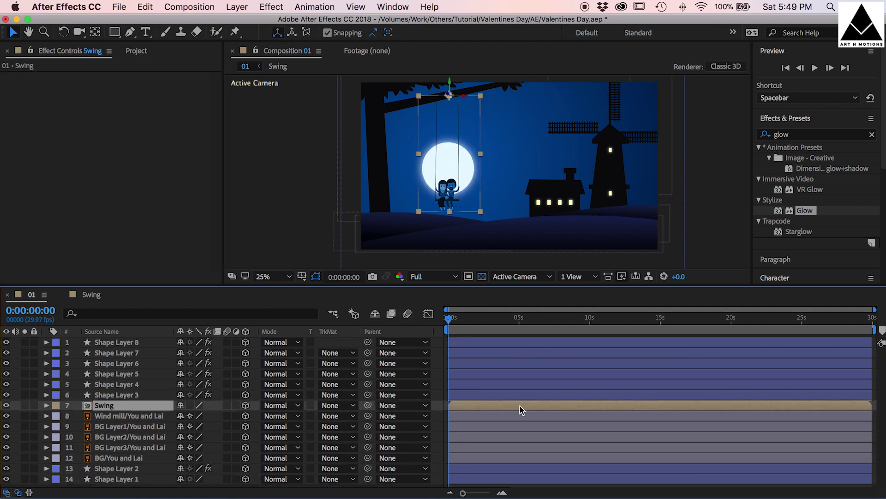
key(r)
click(78, 426)
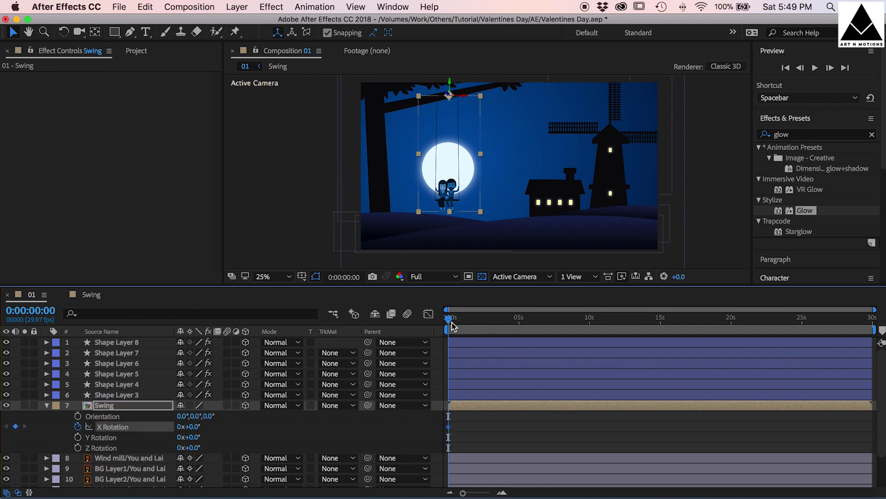
drag(196, 432, 211, 423)
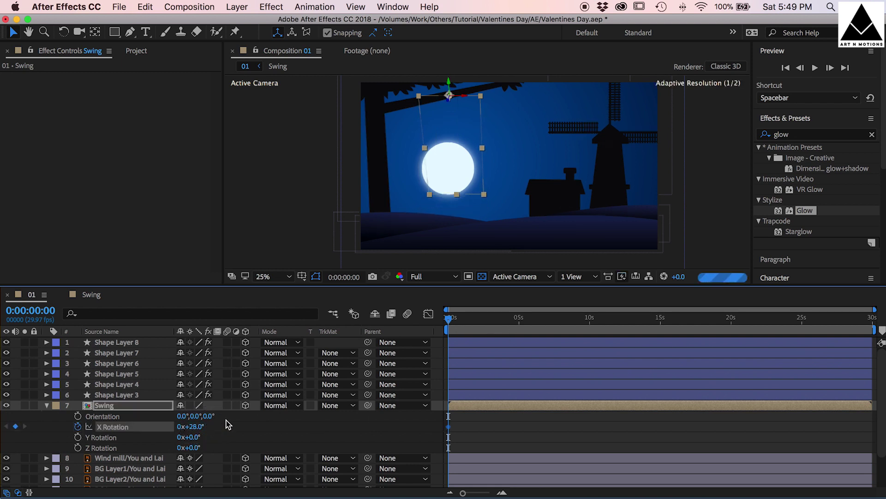
- Add an X Rotation keyframe of -35° to the Swing layer at 1 s
drag(450, 320, 466, 320)
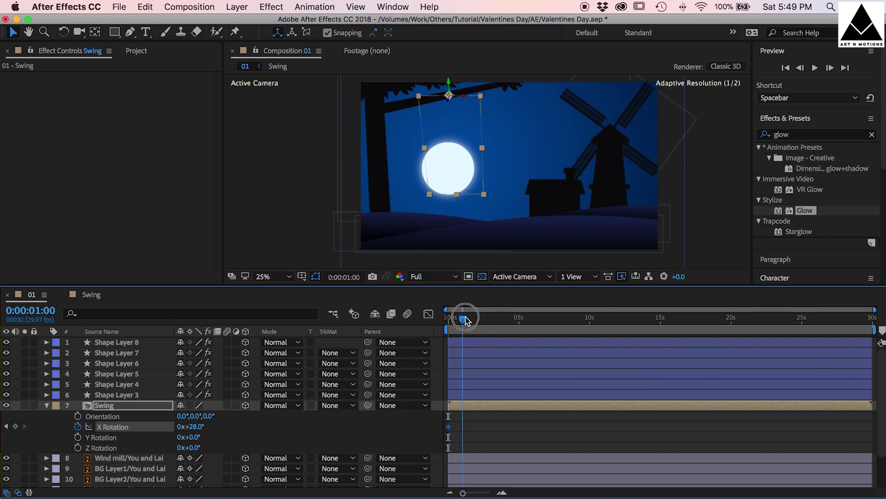
drag(201, 431, 163, 433)
click(193, 426)
text(-35)
click(276, 432)
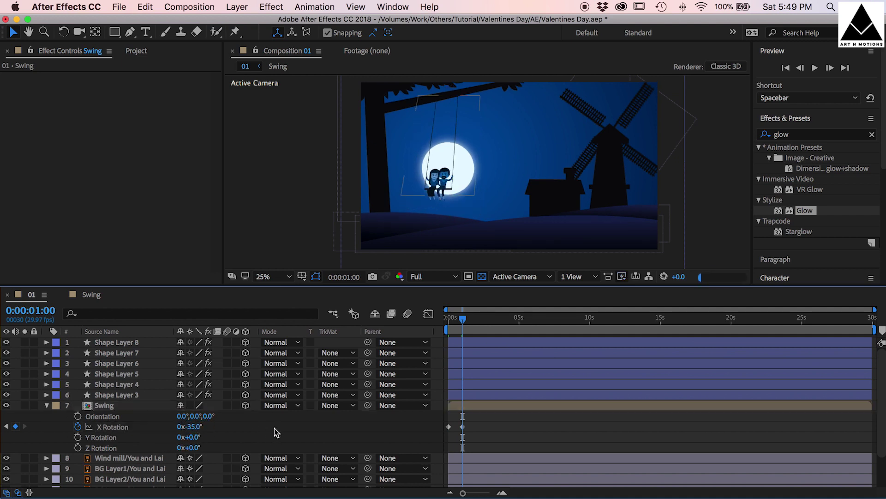
- Set the Swing layer's first X Rotation keyframe to 35° and paste a copy of it at 0:00:02:07
key(j)
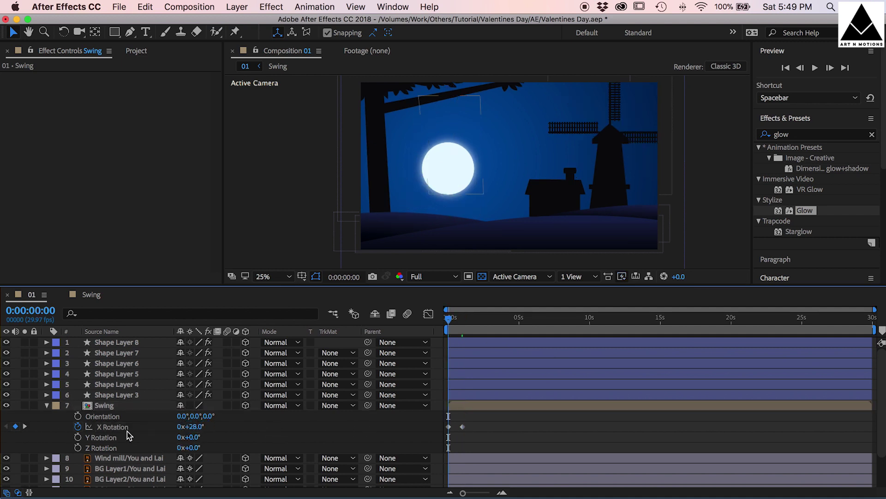
click(194, 426)
click(480, 317)
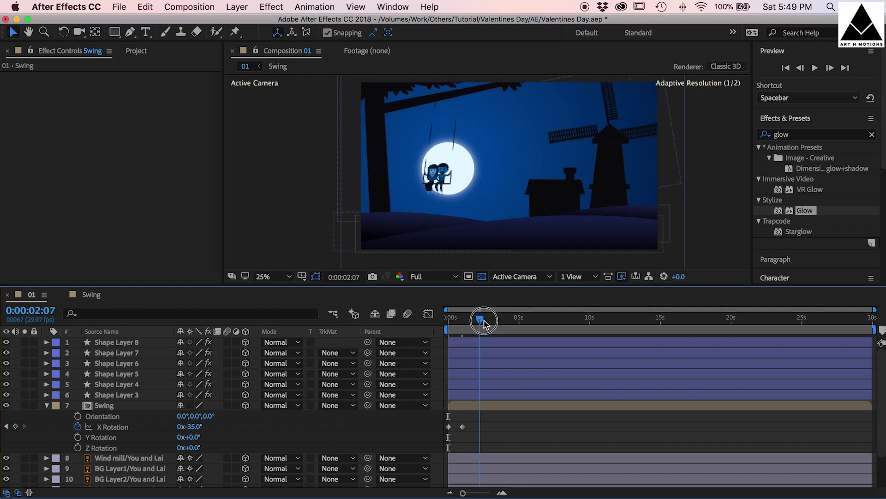
click(476, 428)
key(super+v)
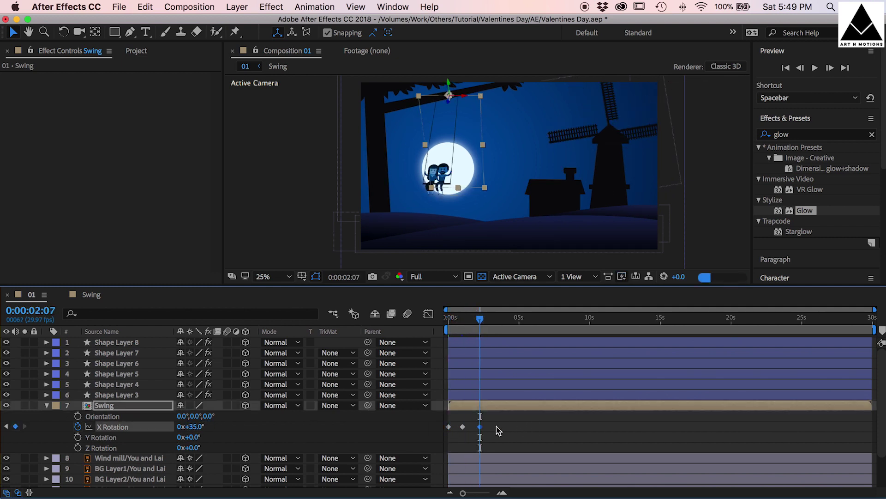
- Shift the third X Rotation keyframe of the Swing layer to exactly 2 s and save the project
click(502, 492)
click(502, 492)
drag(575, 427, 562, 427)
drag(575, 319, 563, 322)
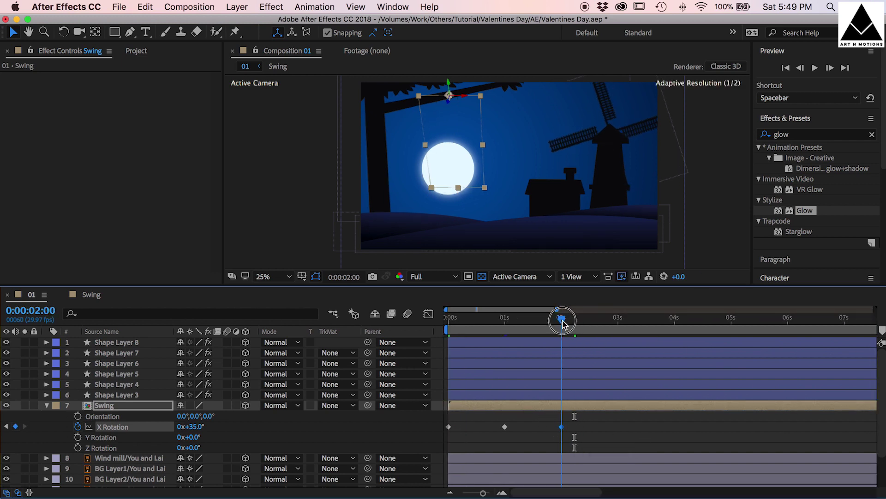
click(540, 431)
key(super+s)
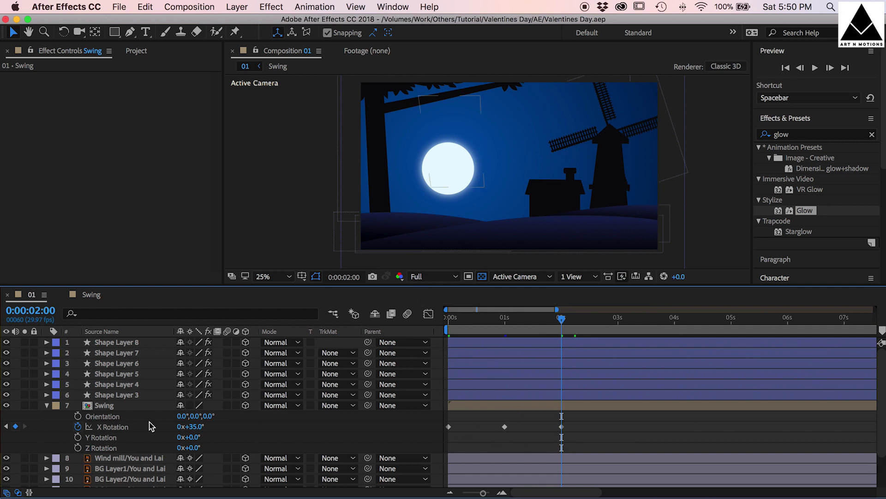
- Add the expression loopOut() to the Swing layer's X Rotation and preview the motion from the start
alt+click(79, 427)
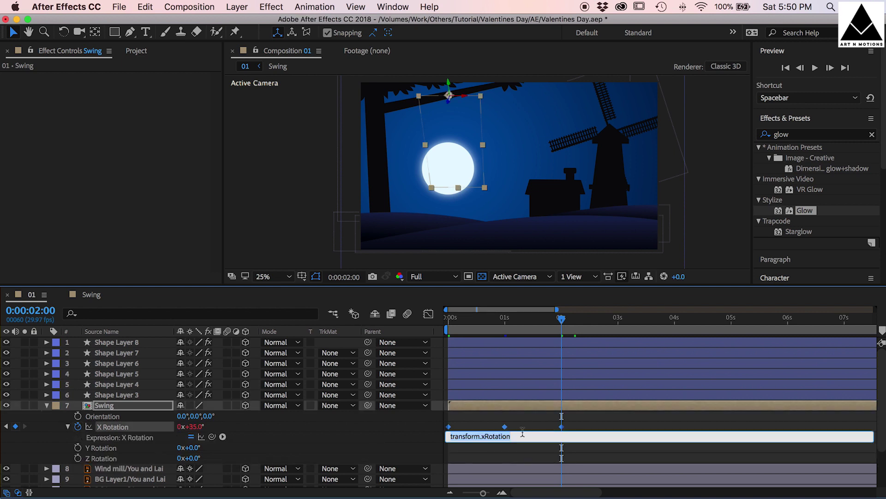
key(BackSpace)
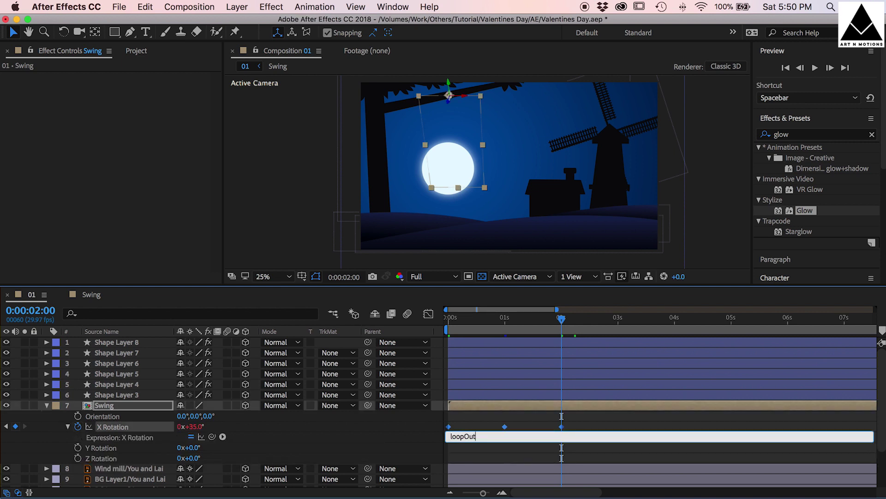
click(610, 421)
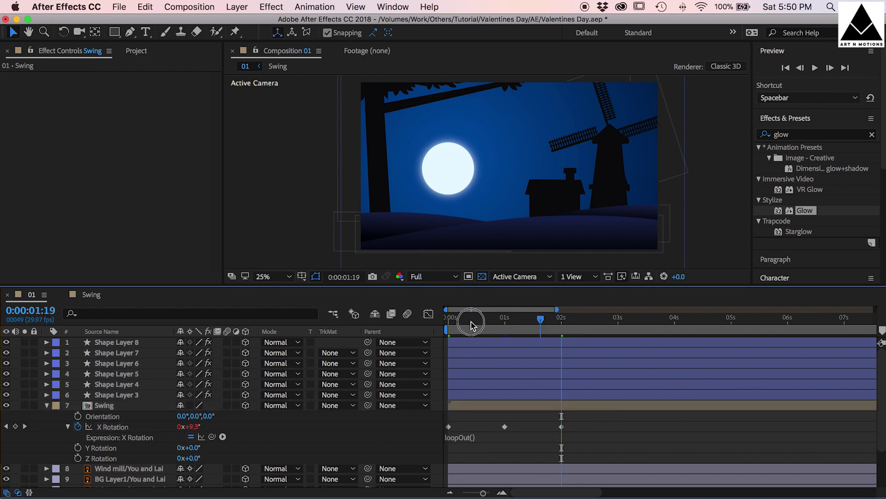
key(space)
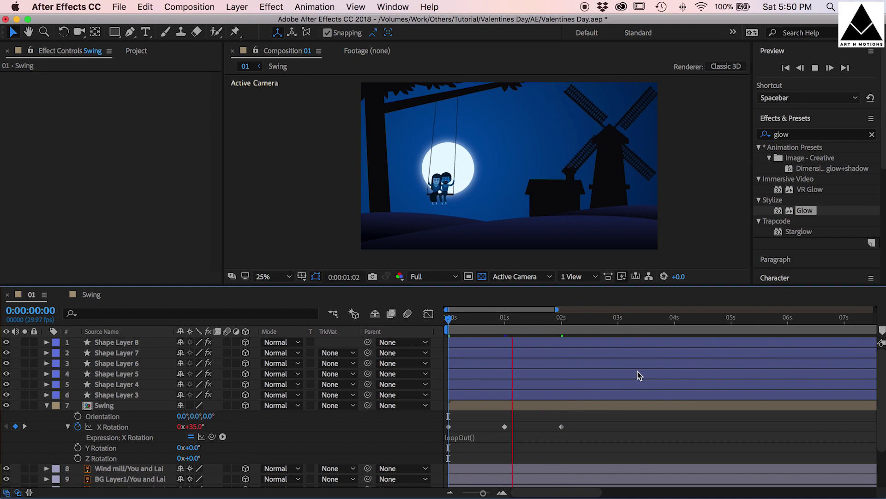
- Apply Easy Ease to all three X Rotation keyframes of the Swing layer
click(498, 428)
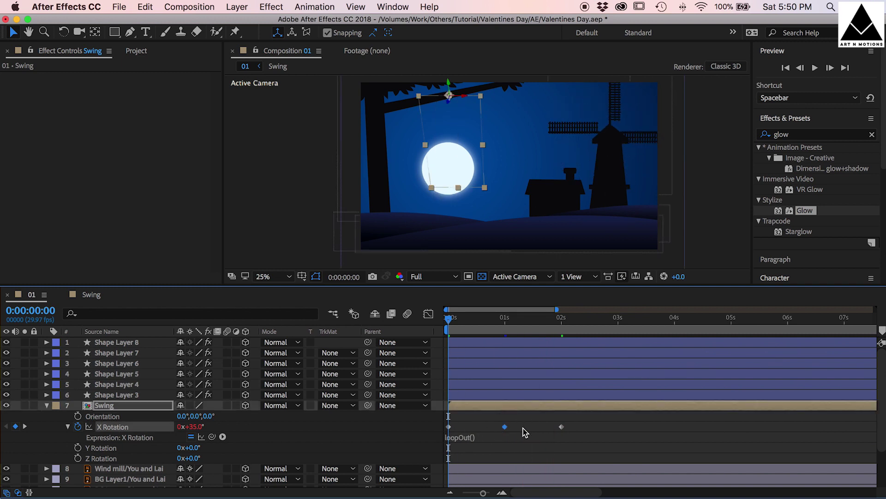
drag(586, 423, 437, 437)
right_click(505, 427)
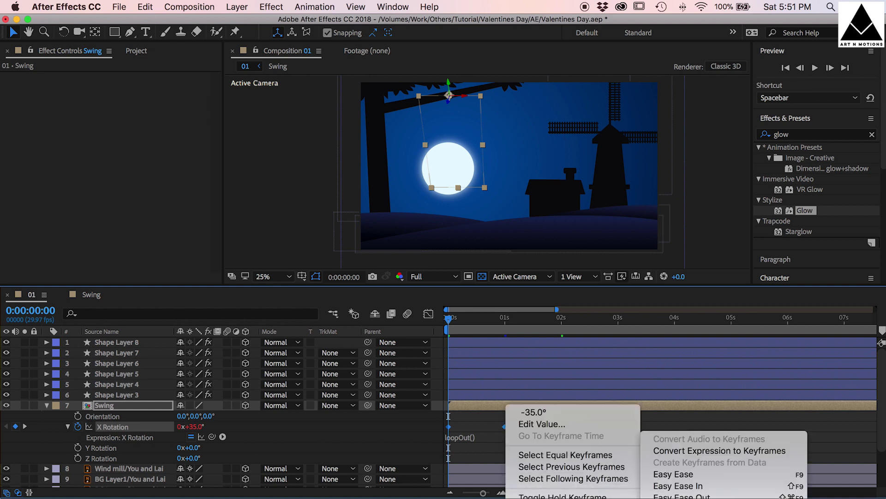
click(669, 472)
click(627, 423)
- Preview the eased swing motion, collapse the Swing layer's properties and save the project
key(space)
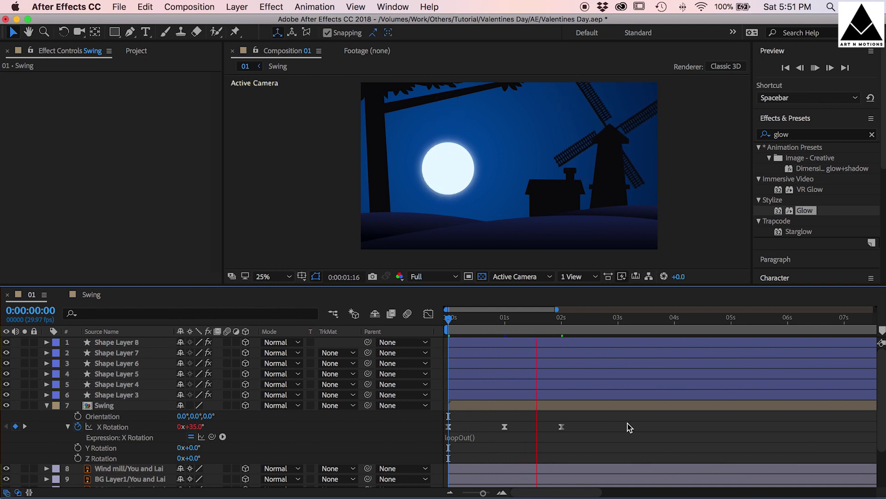
key(space)
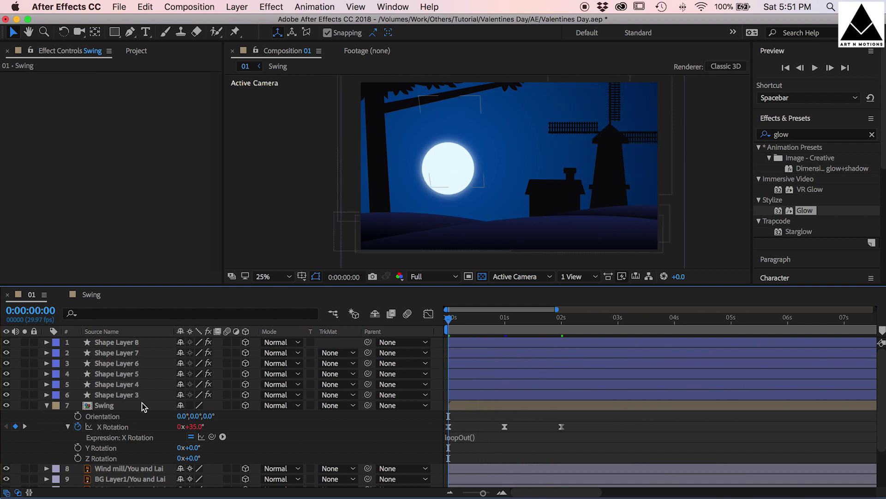
click(47, 406)
key(super+s)
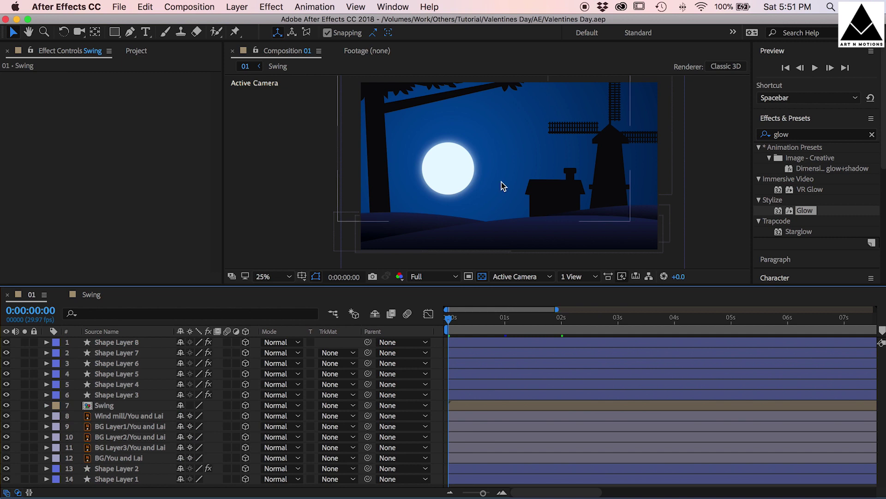
- Show the composition in two horizontal views, Top and Active Camera, with Shape Layer 1 selected
key(comma)
click(118, 480)
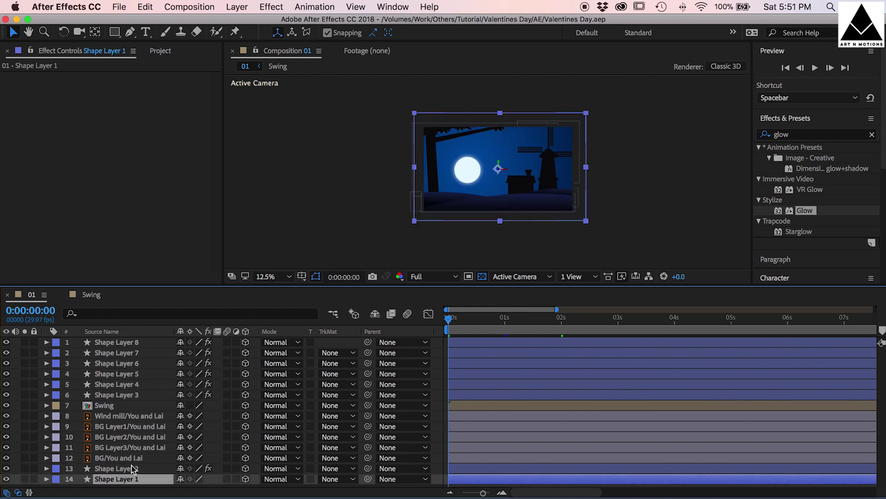
click(576, 279)
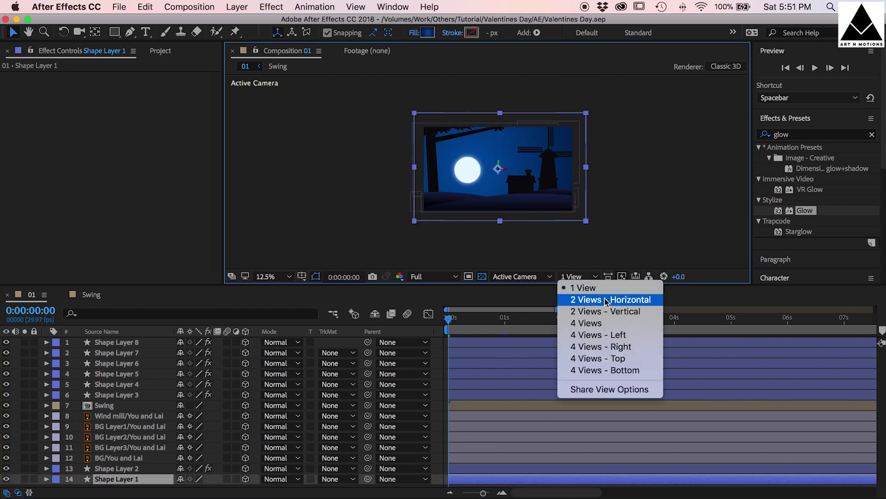
click(600, 357)
- Push the sky layer, Shape Layer 1, far back in depth and scale it to 216% to fill the frame
drag(357, 179, 359, 119)
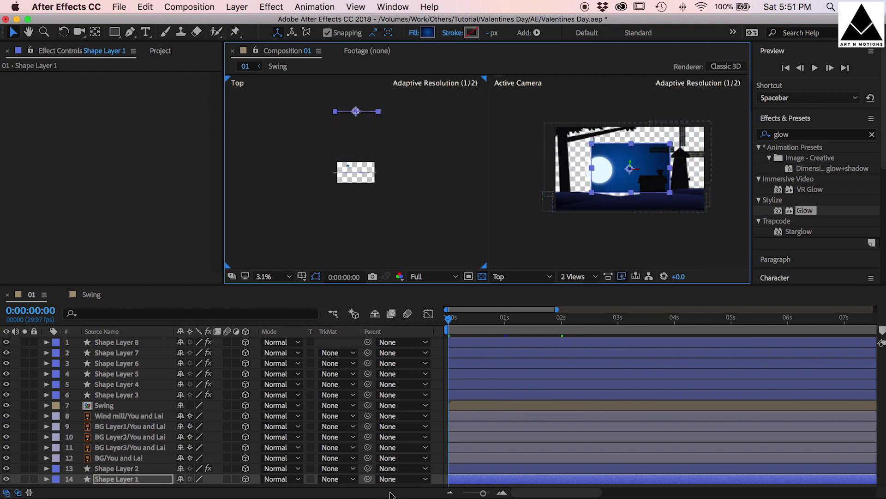
key(s)
drag(234, 481, 293, 478)
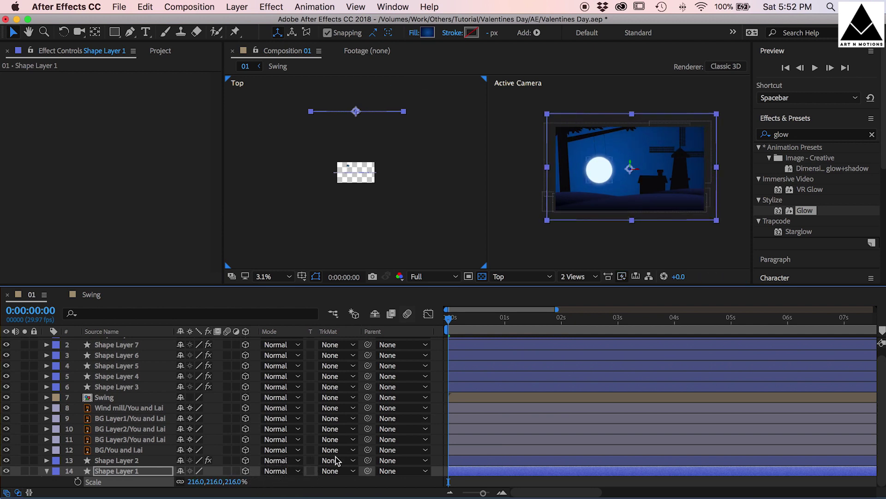
- Push the moon layer, Shape Layer 2, back in depth to just in front of the sky layer
click(133, 460)
drag(349, 175, 348, 133)
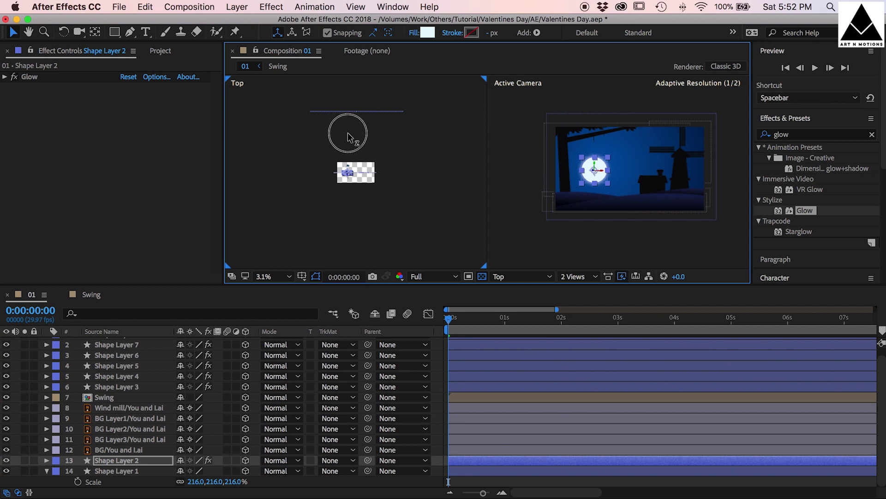
key(super+z)
drag(349, 177, 349, 119)
- Scale the moon layer to 207% and reposition it sideways so it sits behind the couple on the swing
key(s)
drag(233, 469, 298, 468)
drag(617, 173, 598, 173)
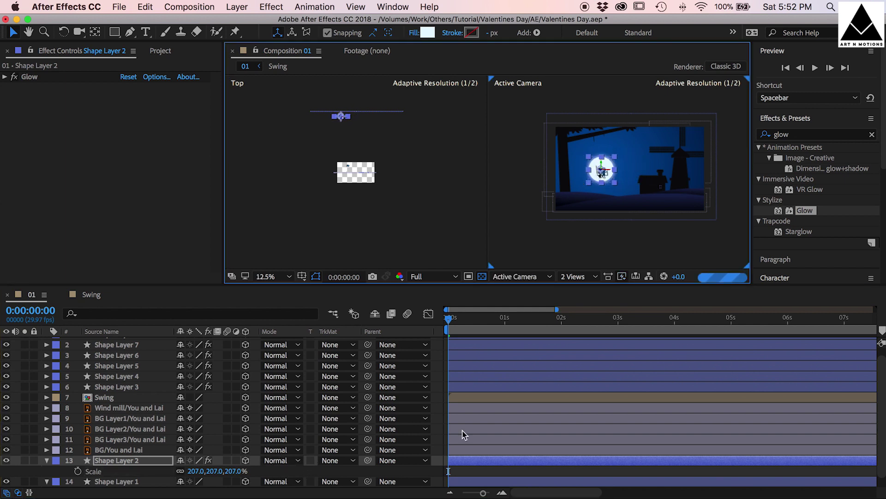
click(467, 470)
- Bring BG Layer1 and BG Layer2 forward in depth, placing BG Layer1 nearest to the camera
click(133, 422)
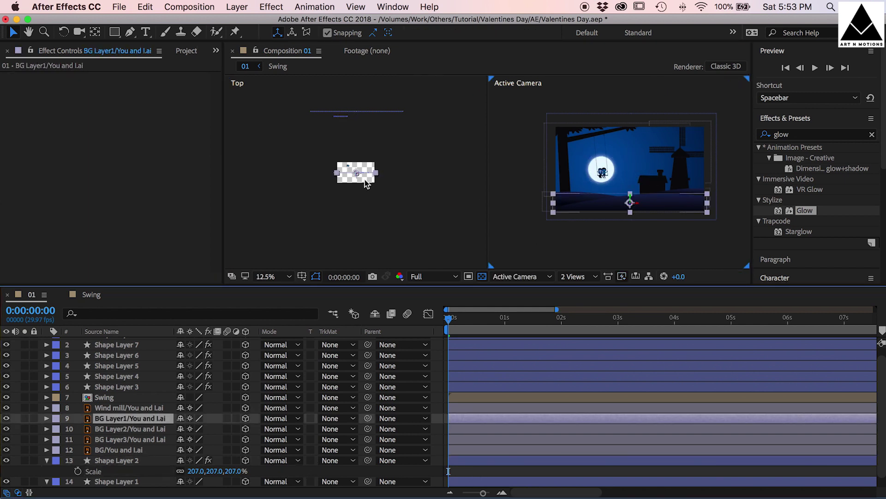
scroll(363, 183, up, 5)
drag(356, 183, 356, 235)
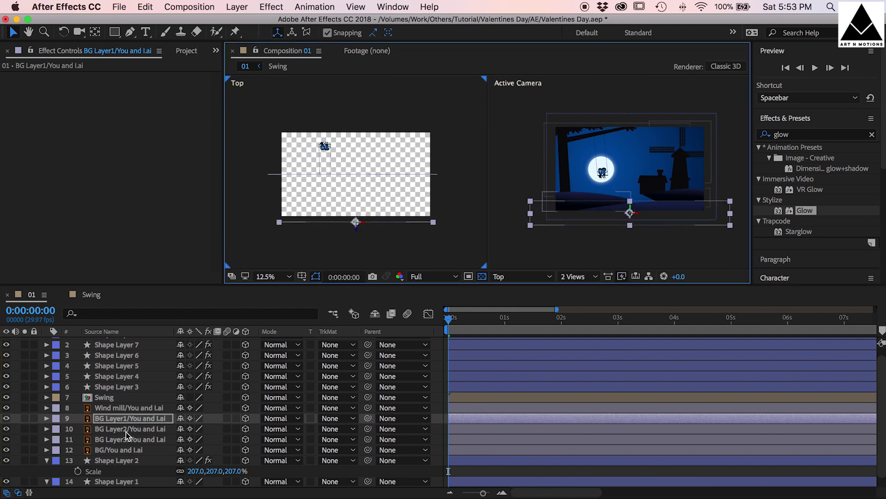
click(130, 428)
drag(317, 186, 312, 211)
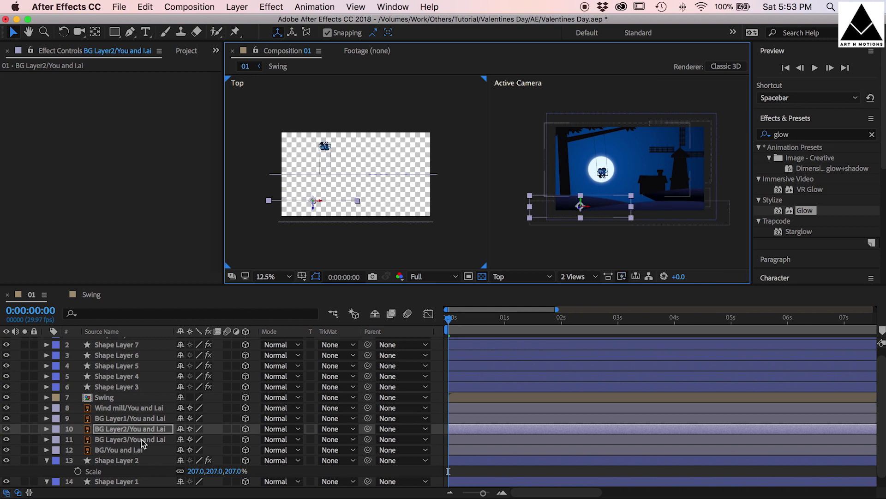
- Bring BG Layer3 slightly forward in depth and lower it below the house and windmill
click(541, 439)
drag(404, 187, 404, 190)
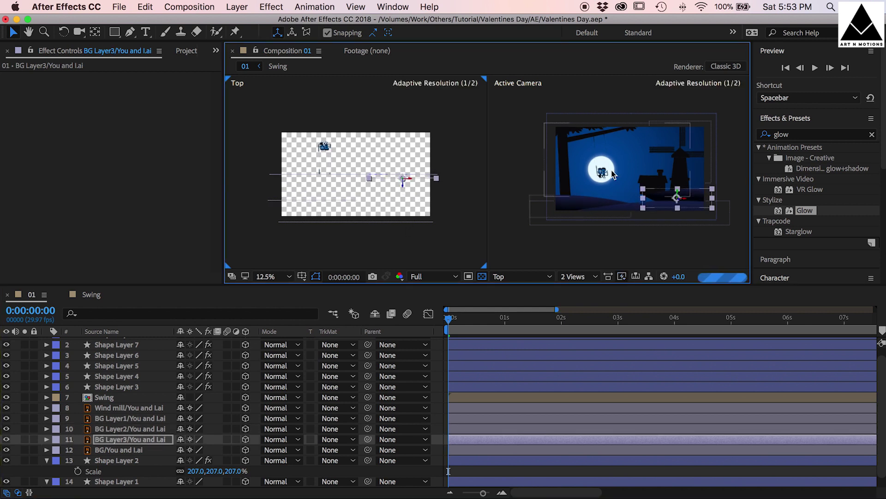
drag(666, 210, 651, 222)
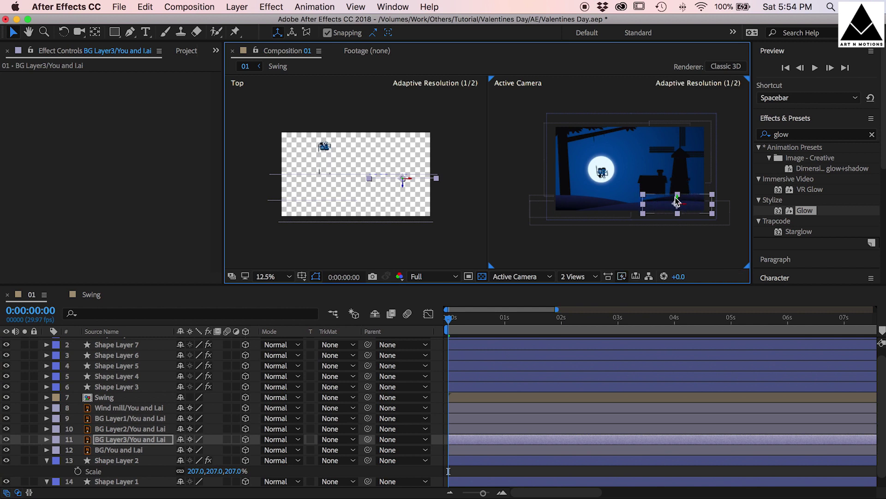
- Return the composition to a single Active Camera view framed on the hills
click(577, 276)
click(572, 287)
key(h)
drag(645, 168, 637, 150)
key(v)
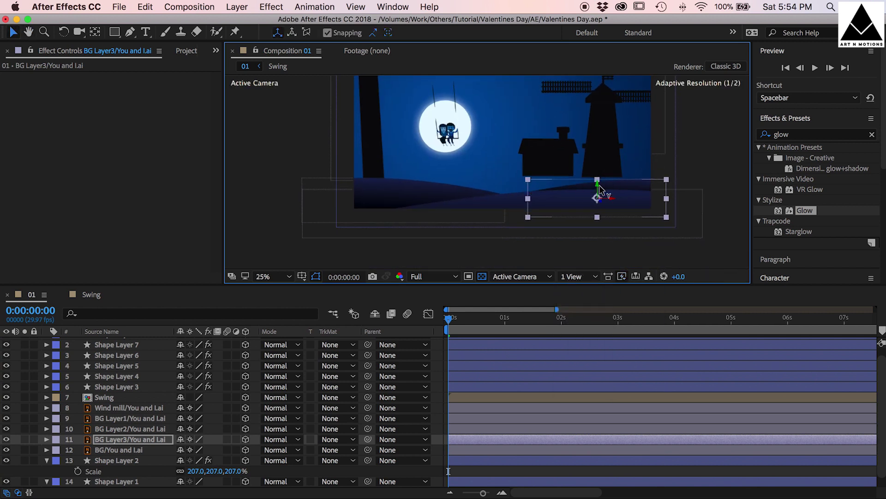
- Scale BG Layer3 to 292% and nudge it slightly right and down under the windmill
key(s)
drag(240, 450, 270, 450)
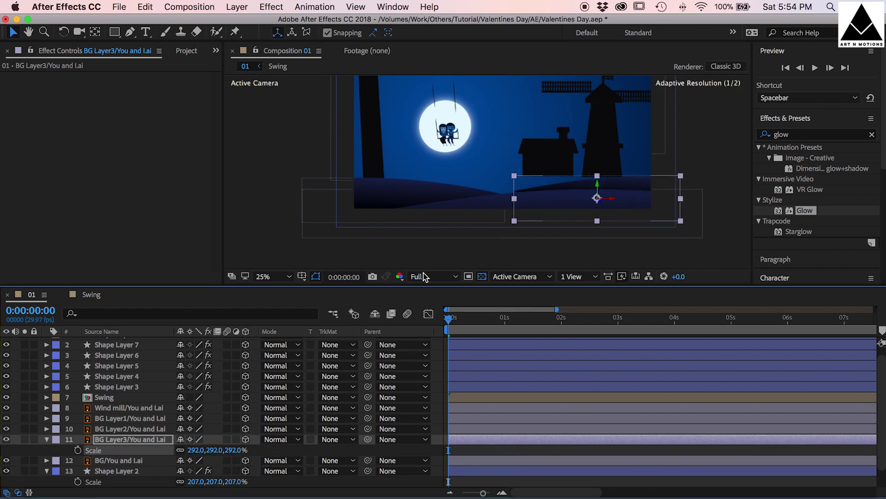
drag(610, 198, 602, 188)
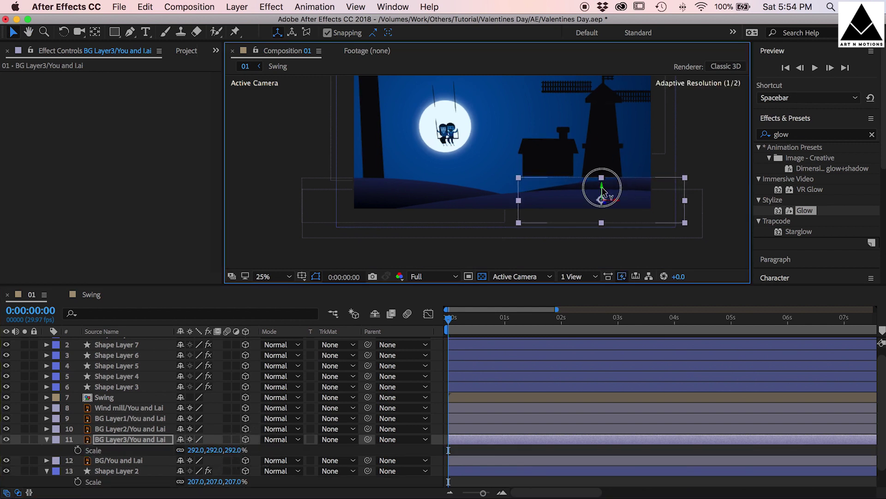
- Raise BG Layer1, BG Layer2 and BG Layer3 together so the hills reach the base of the house and windmill
click(468, 429)
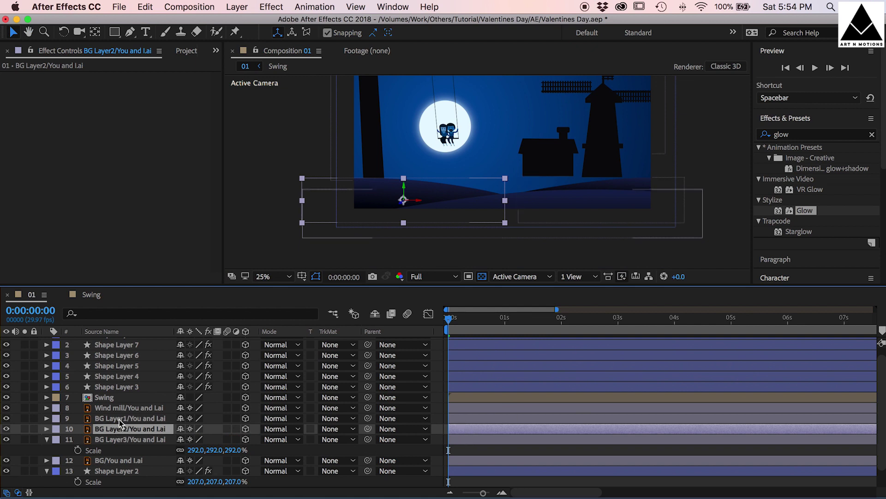
click(123, 440)
shift+click(132, 429)
shift+click(134, 420)
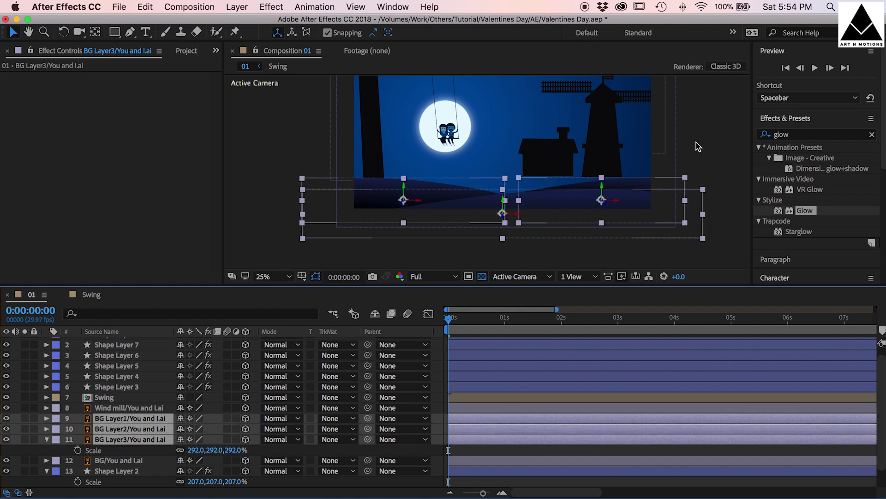
drag(601, 186, 602, 172)
click(536, 456)
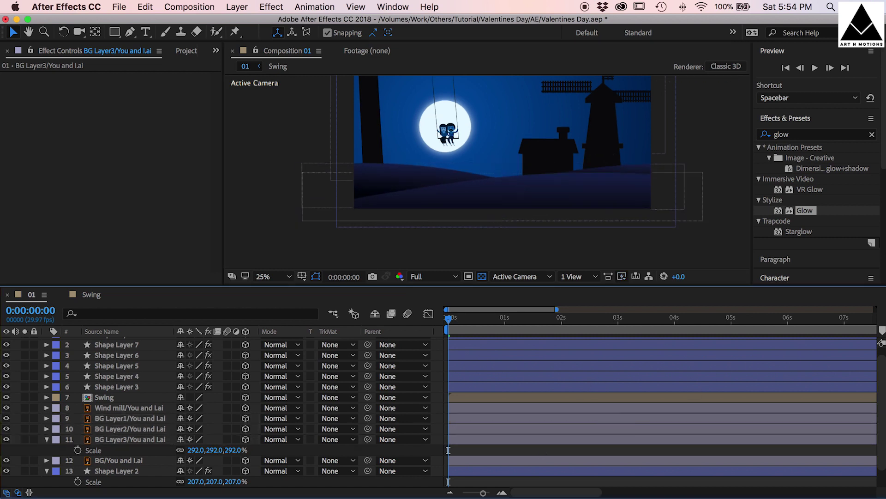
- Recentre the scene in the viewer and preview the swing and windmill animation from the first frame
key(h)
drag(520, 134, 521, 173)
key(v)
drag(449, 318, 426, 317)
key(space)
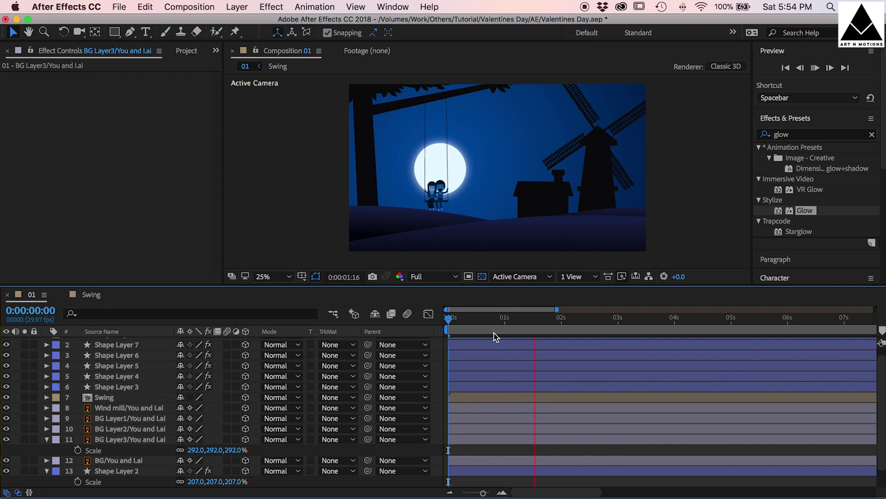
key(space)
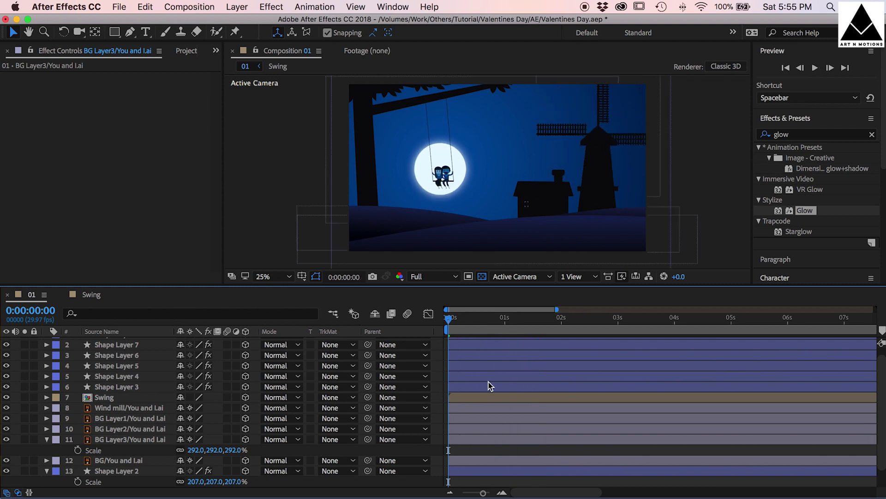
- Bring Shape Layers 3 to 8, the house and windmill windows, slightly forward in depth using a Top view beside the camera view
drag(448, 318, 477, 322)
scroll(525, 392, up, 1)
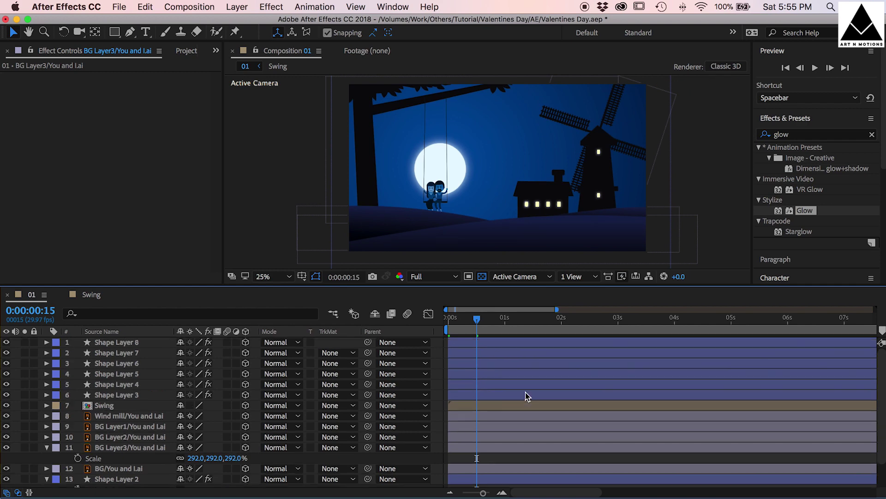
click(118, 343)
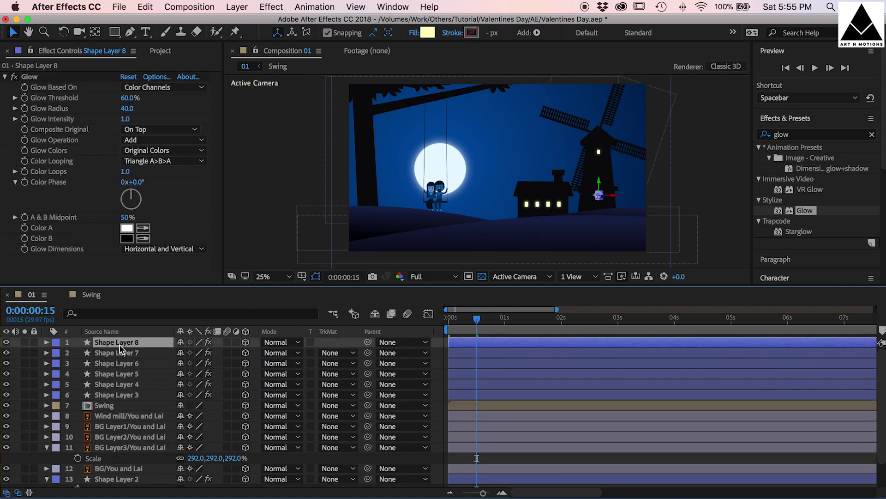
drag(118, 362, 115, 396)
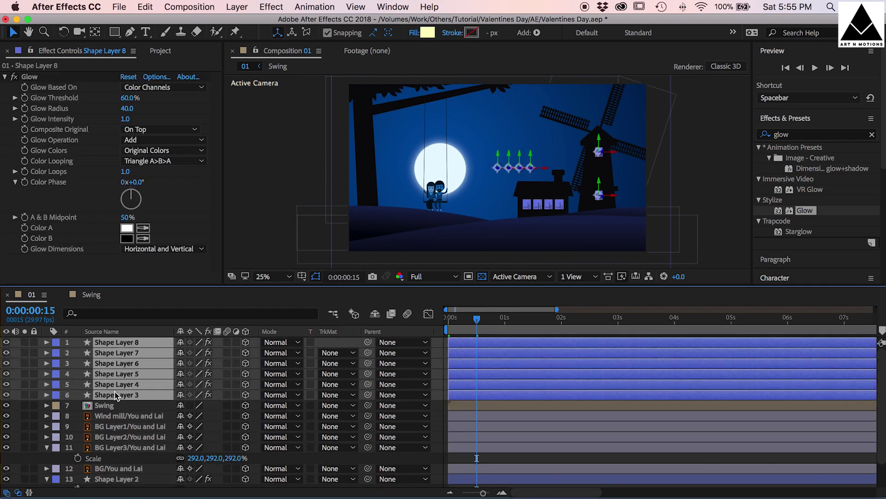
click(578, 278)
click(580, 289)
drag(373, 184, 372, 189)
click(514, 457)
- Check the lit windows around two seconds, restore the single Active Camera view and replay the scene from the start
drag(477, 319, 568, 320)
key(space)
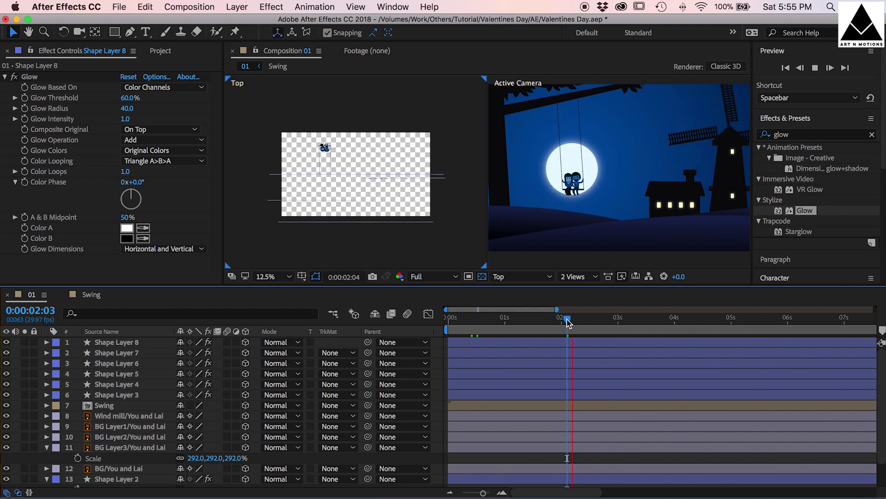
drag(567, 321, 421, 323)
click(577, 276)
click(586, 285)
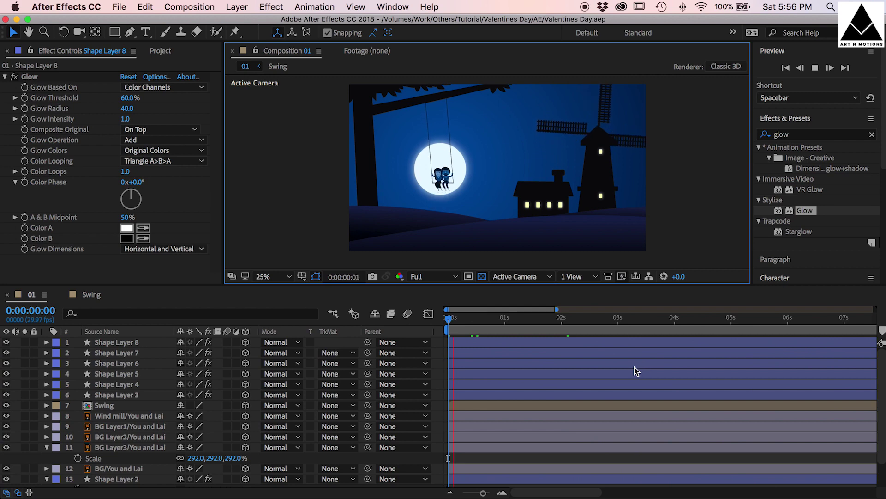
key(space)
- Add a two-node camera named Camera 1 with the 50mm preset
click(237, 6)
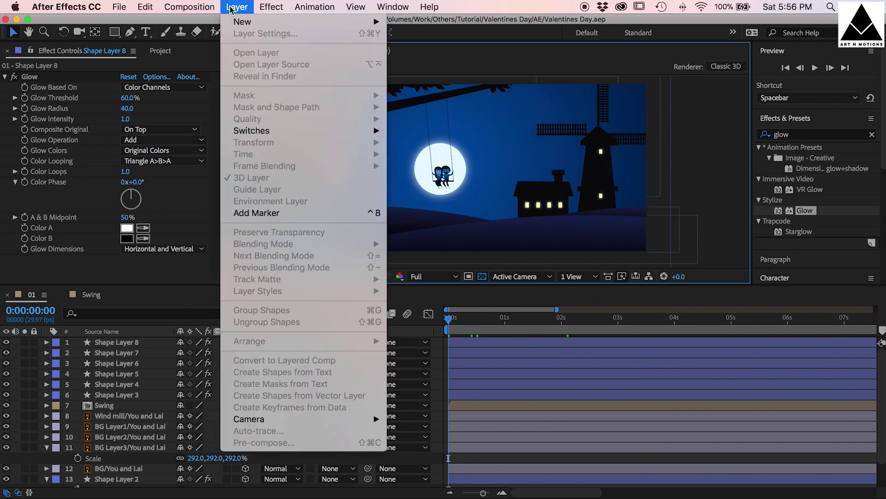
mouse_move(351, 21)
click(438, 64)
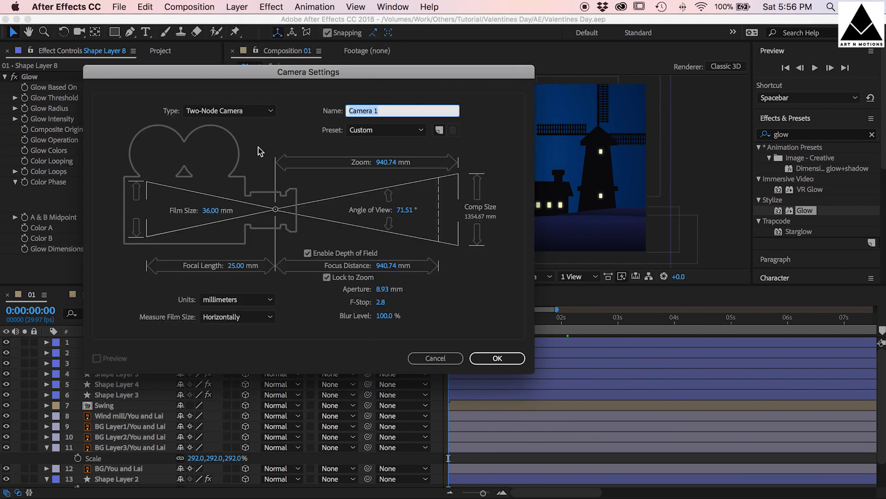
click(408, 130)
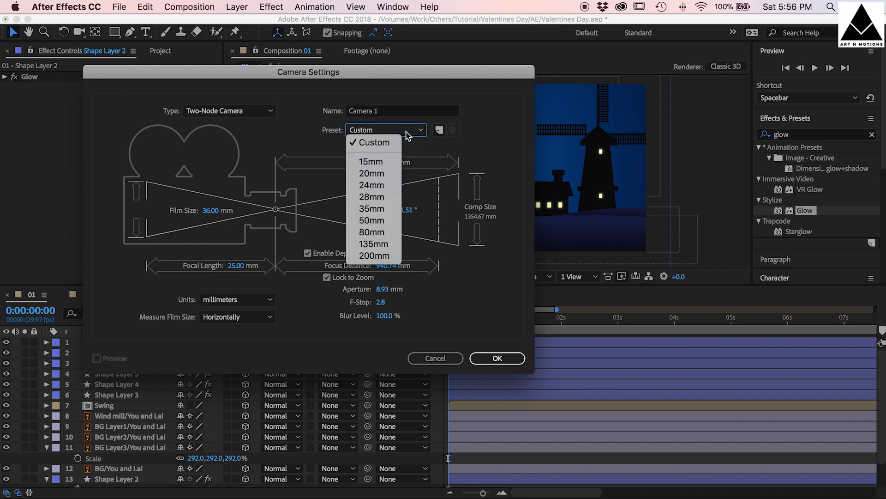
click(390, 221)
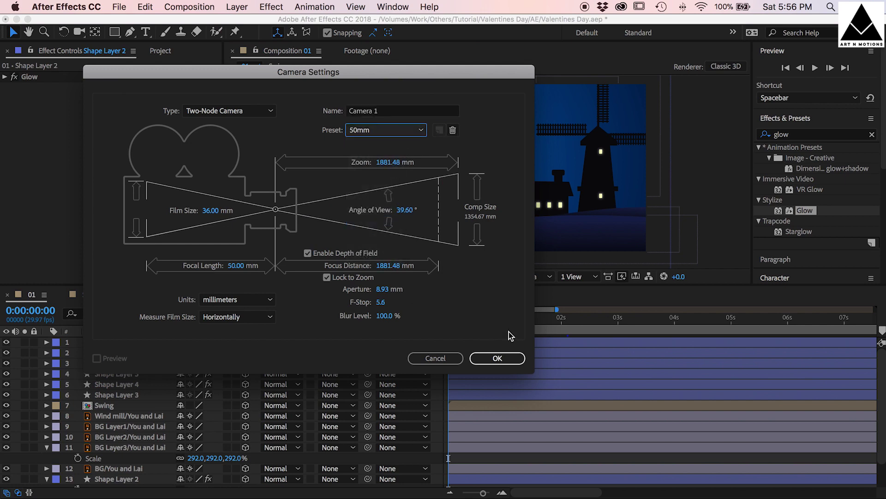
click(489, 357)
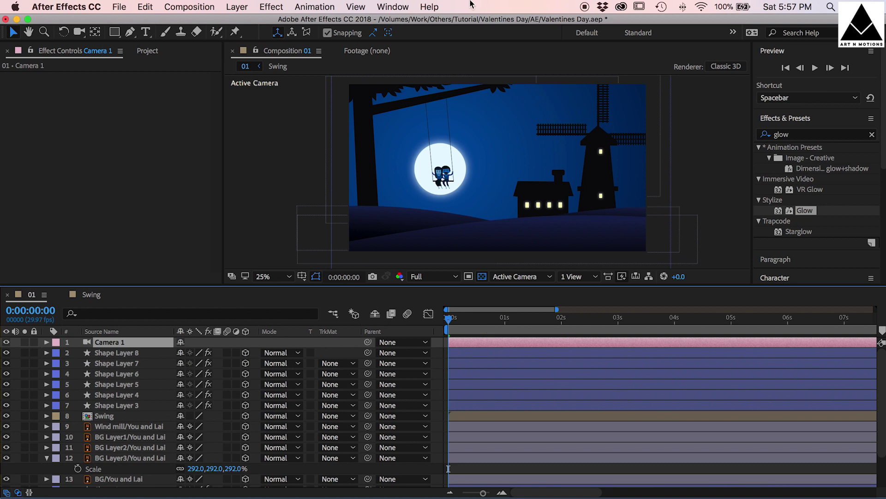
- Keyframe Camera 1's position at the start and at 10 seconds, setting its starting Z value to -5748.3
key(p)
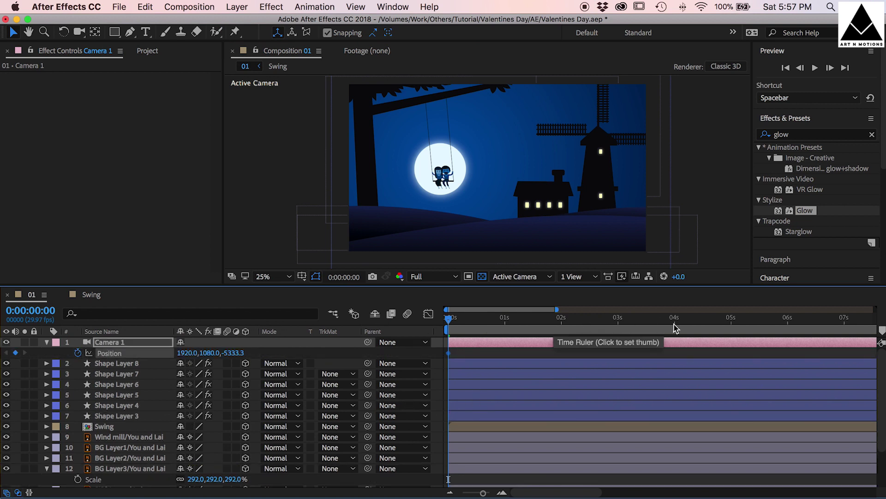
key(;)
click(589, 318)
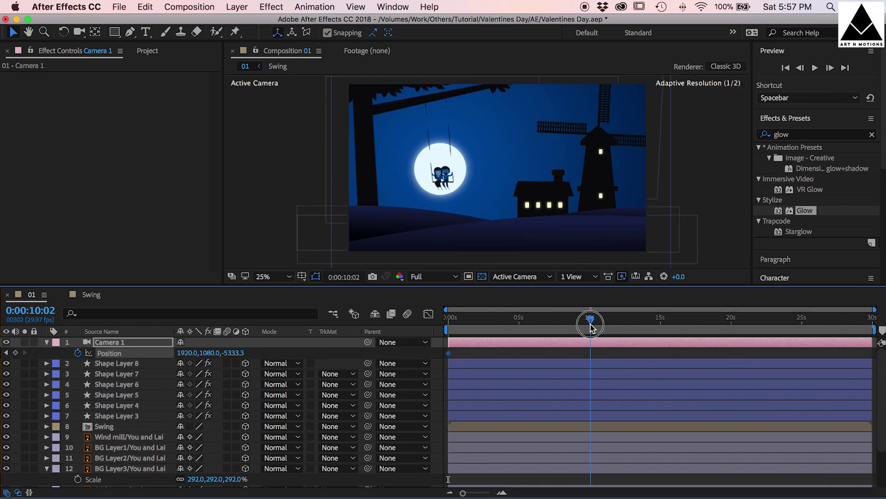
click(388, 326)
key(Home)
drag(236, 359, 2, 378)
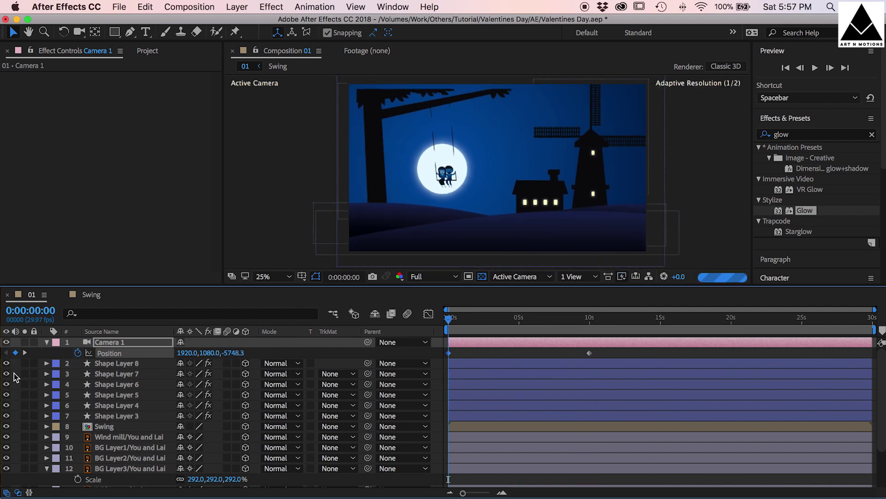
click(460, 439)
- Scale the BG layer with the tree, house and windmill tower to 261% so it extends past the frame
click(145, 471)
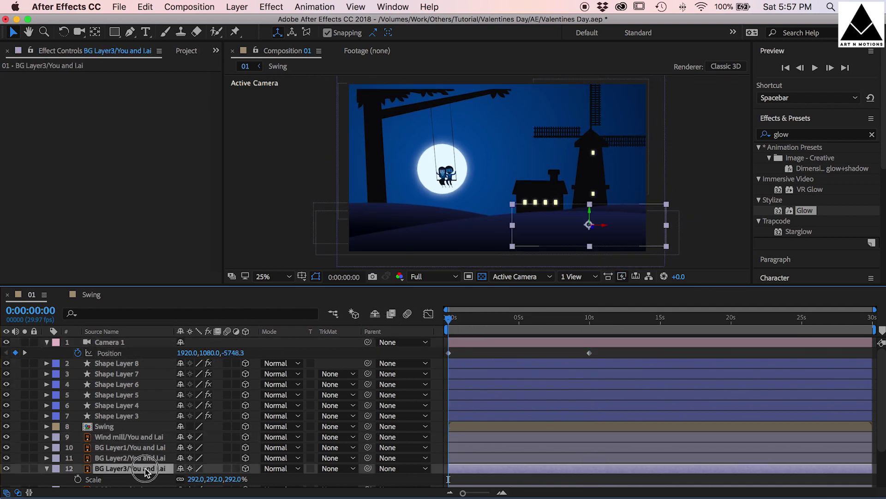
scroll(143, 450, down, 5)
click(47, 419)
click(126, 441)
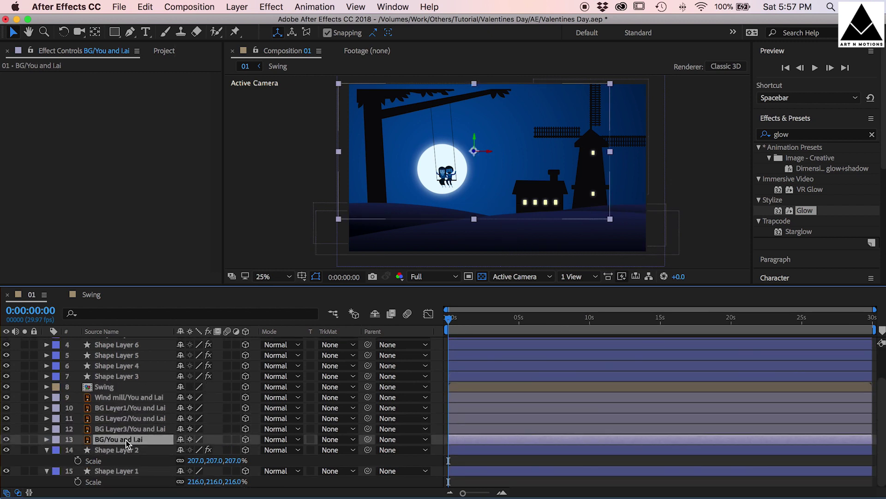
key(s)
drag(236, 451, 249, 455)
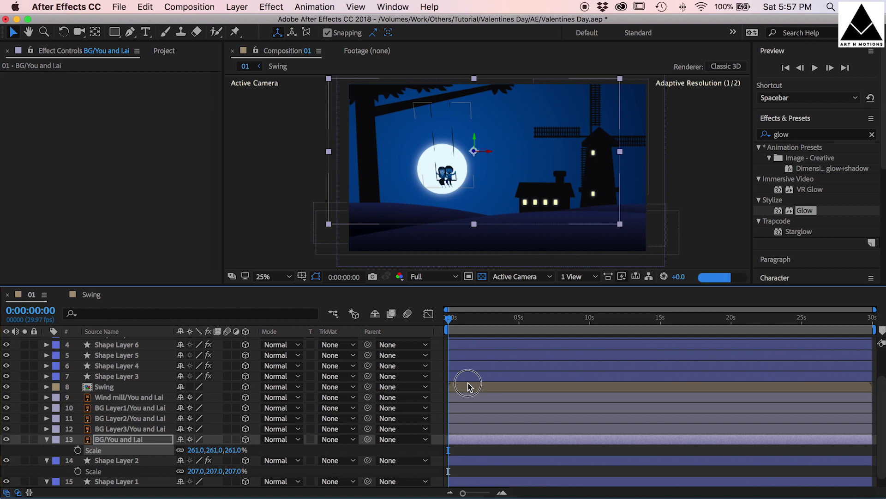
click(124, 387)
click(47, 440)
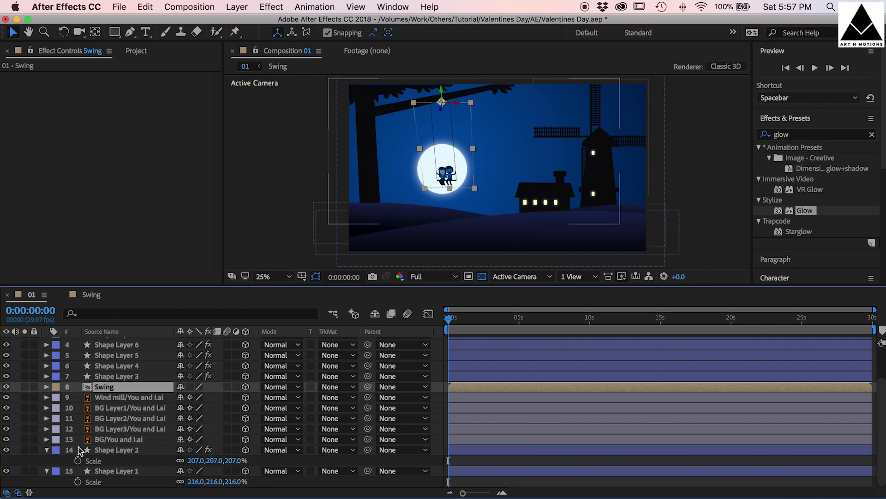
- Scale the Wind mill layer to 274% and nudge it slightly down onto its tower
click(129, 399)
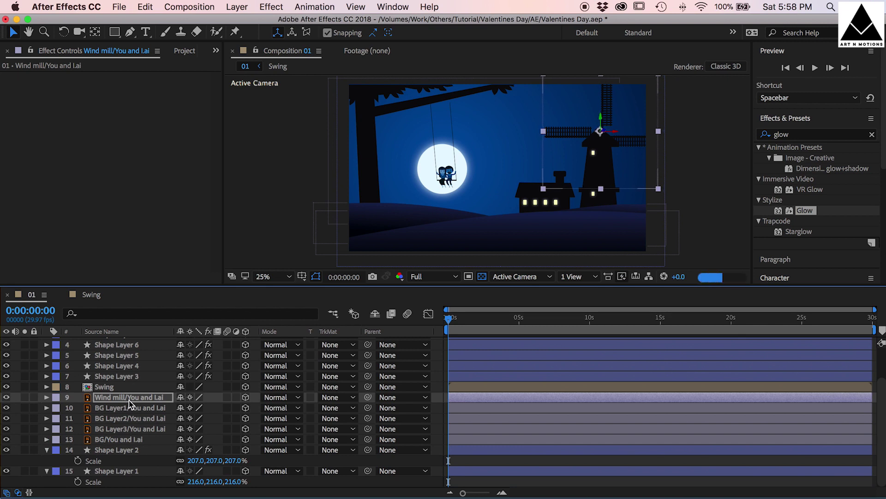
key(s)
drag(238, 411, 340, 417)
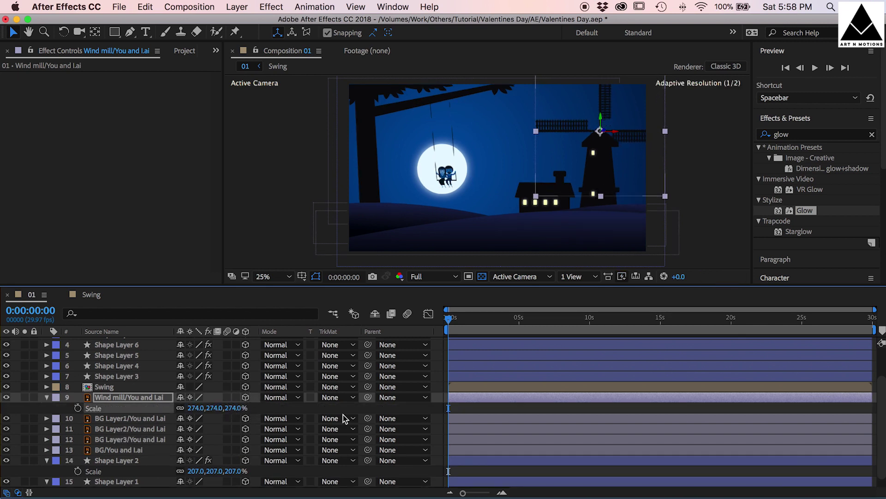
key(Return)
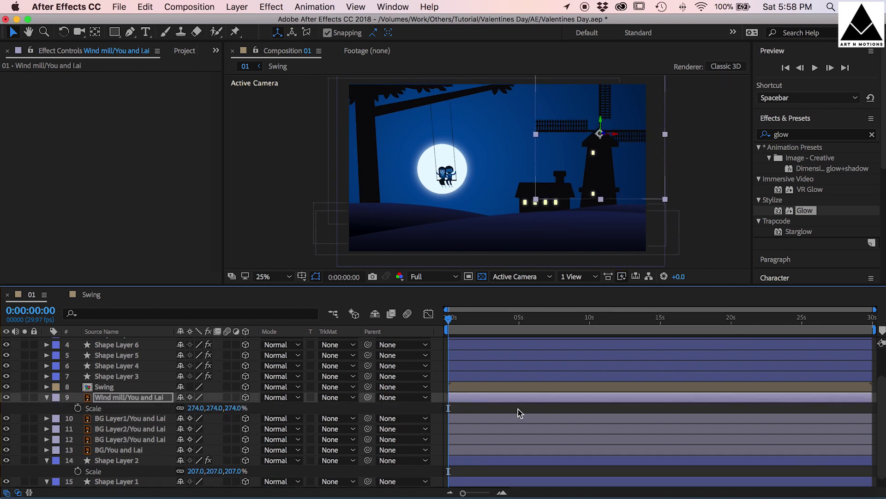
click(509, 408)
- Nudge the Swing layer slightly left and up under the tree branch
click(464, 389)
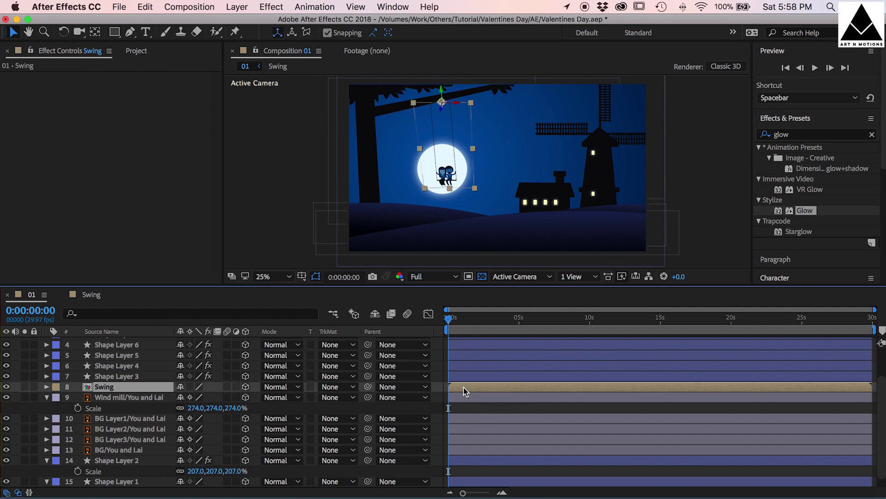
key(Return)
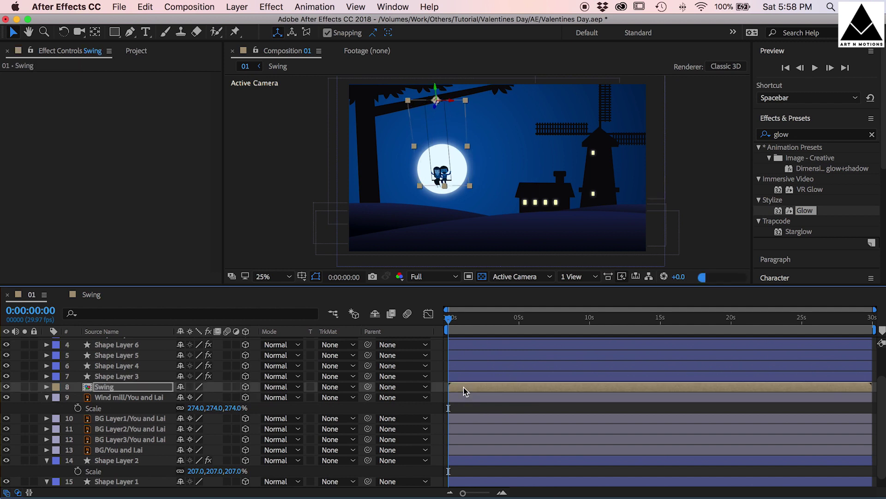
click(472, 411)
- Save the project and preview the camera push-in from the start
key(super+s)
scroll(475, 403, up, 2)
key(space)
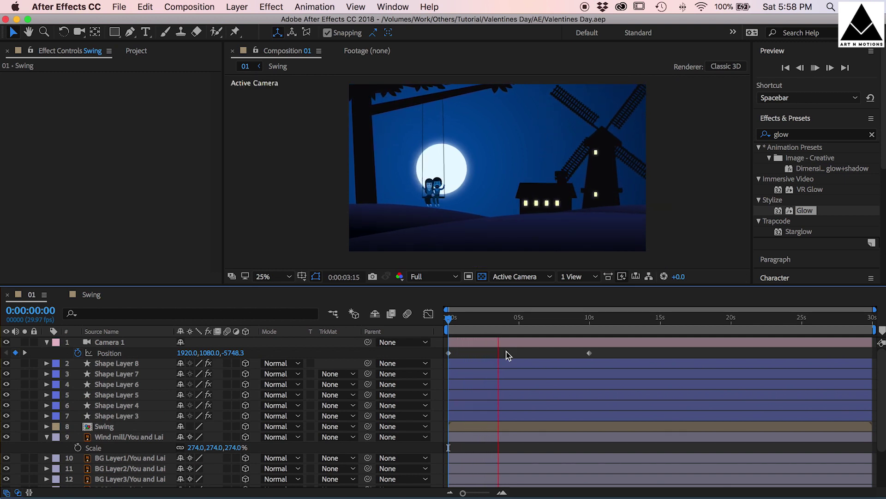
key(space)
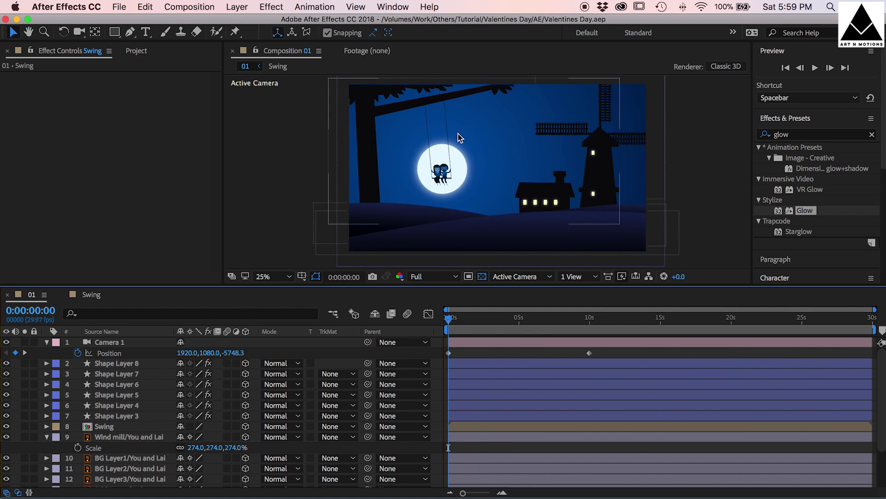
- Draw a light blue cloud bar about 584 × 139 px in the sky right of the swing and increase its roundness
click(119, 34)
click(137, 45)
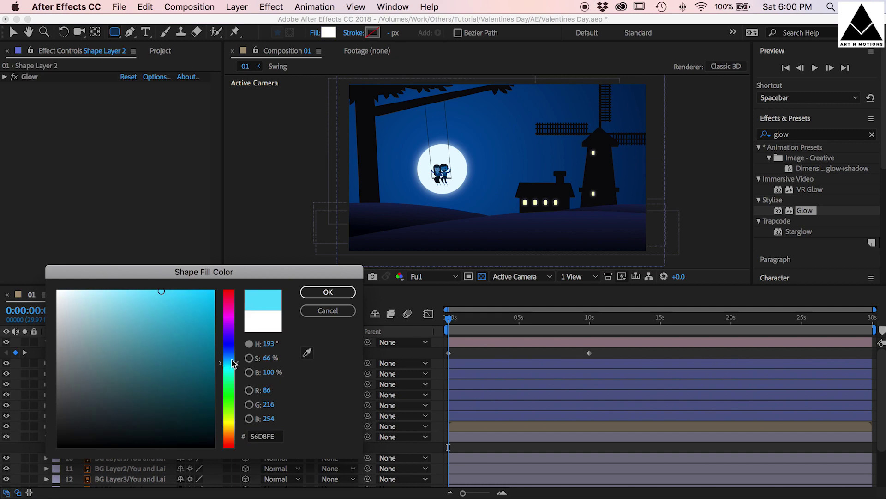
drag(231, 362, 231, 357)
click(327, 291)
mouse_move(461, 113)
mouse_down()
mouse_move(492, 130)
mouse_move(507, 126)
mouse_up()
click(68, 364)
click(78, 374)
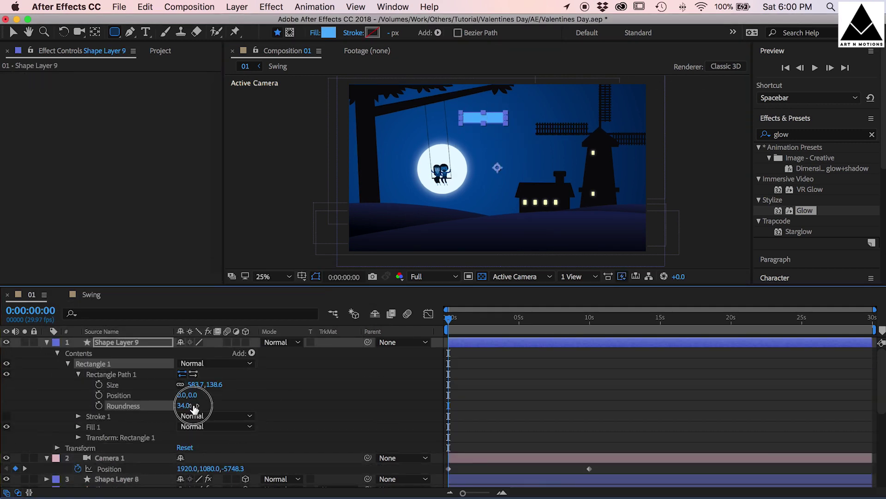
drag(184, 405, 250, 406)
- Add a second cloud bar about 526 × 184 px overlapping the first at its lower right, with roundness 214
click(502, 343)
drag(484, 117, 524, 131)
click(68, 363)
click(78, 374)
drag(184, 405, 303, 405)
- Add a third cloud bar about 575 × 139 px above the other two, with roundness 290
drag(480, 102, 523, 112)
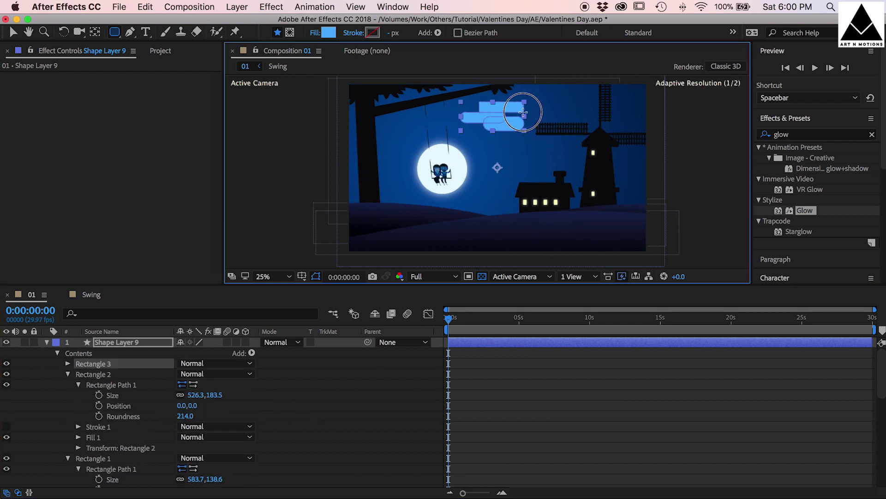
click(68, 363)
click(78, 374)
drag(184, 406, 340, 403)
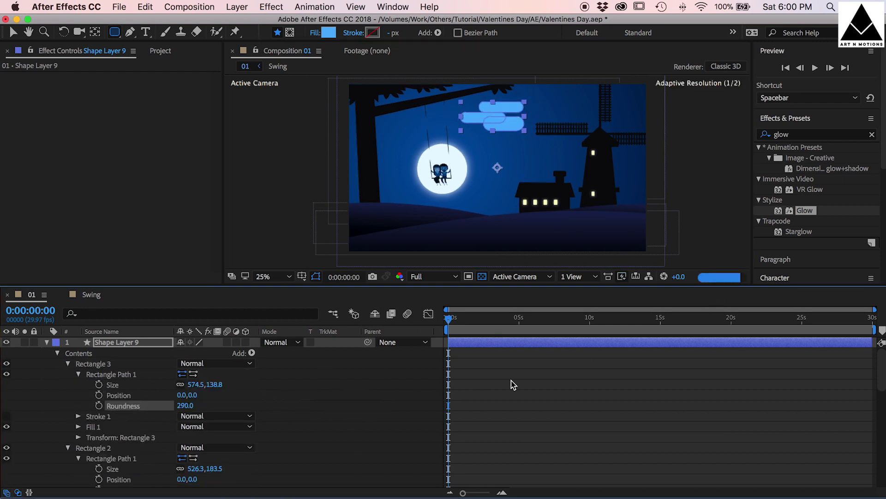
click(513, 383)
- Change the fill of the whole cloud layer to the darker blue 167ED1
click(103, 343)
click(47, 342)
click(484, 342)
click(328, 33)
drag(212, 338, 198, 319)
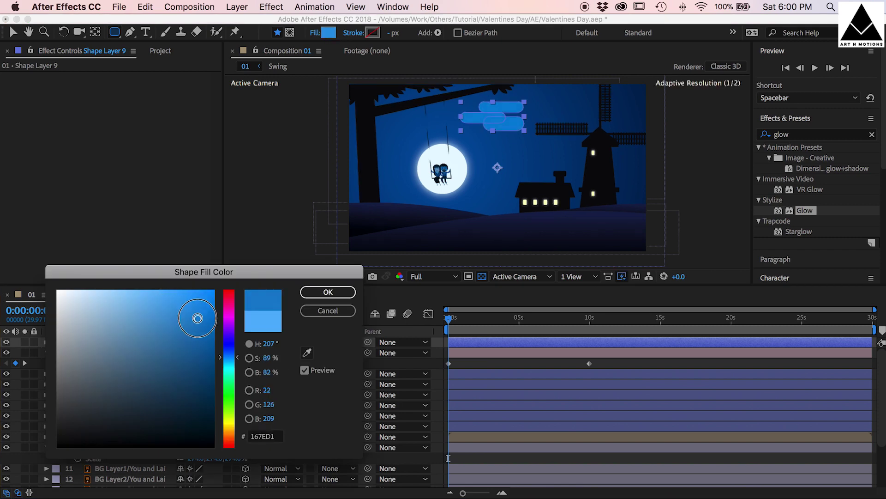
click(327, 293)
click(508, 362)
- Shift the cloud's uppermost bar slightly left and set the preview resolution to Third
key(v)
double_click(521, 109)
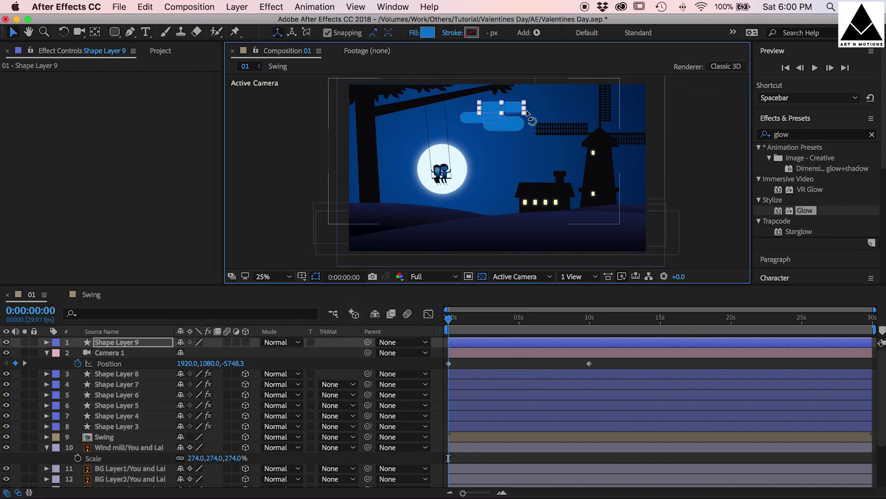
click(432, 276)
click(434, 331)
click(523, 361)
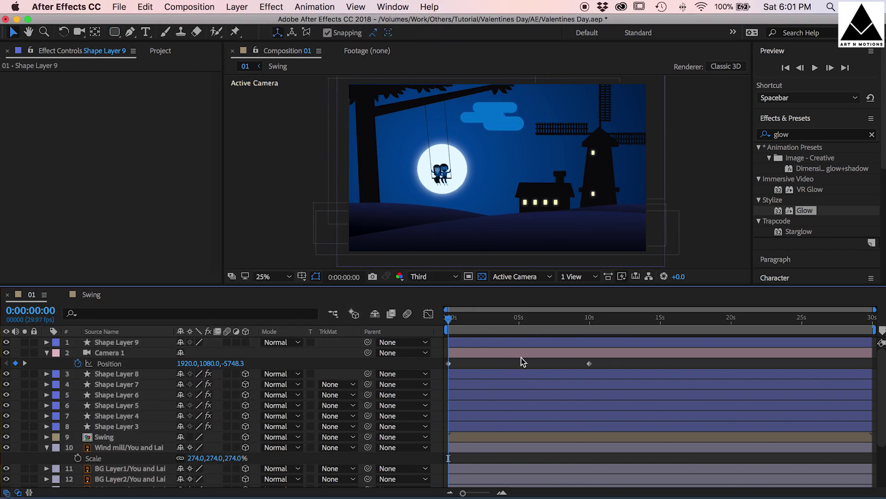
- Move the cloud layer's anchor point from the scene's center onto the middle of the cloud
click(506, 342)
key(y)
drag(497, 168, 496, 115)
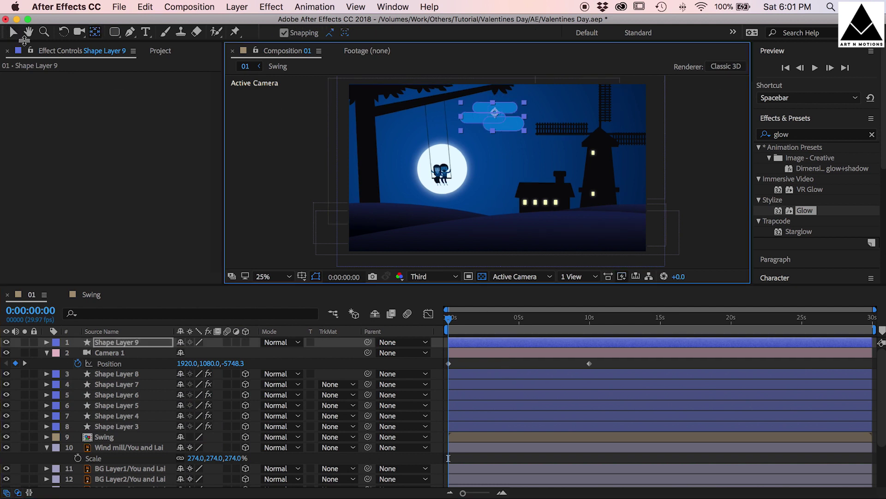
key(v)
click(482, 363)
- Make the cloud layer 3D and, using a two-view layout, push it far back in depth and place it beside the moon
click(476, 344)
click(572, 276)
click(583, 299)
drag(356, 185, 356, 95)
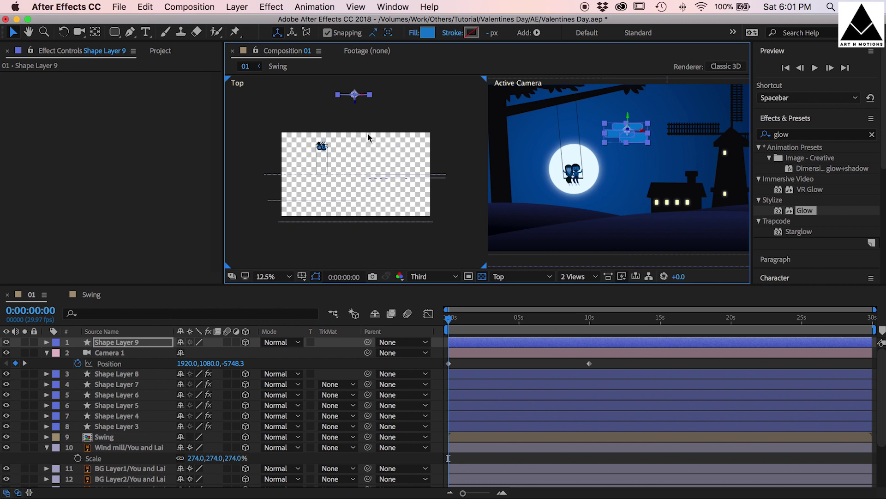
scroll(356, 95, down, 2)
drag(355, 138, 354, 90)
drag(629, 129, 599, 137)
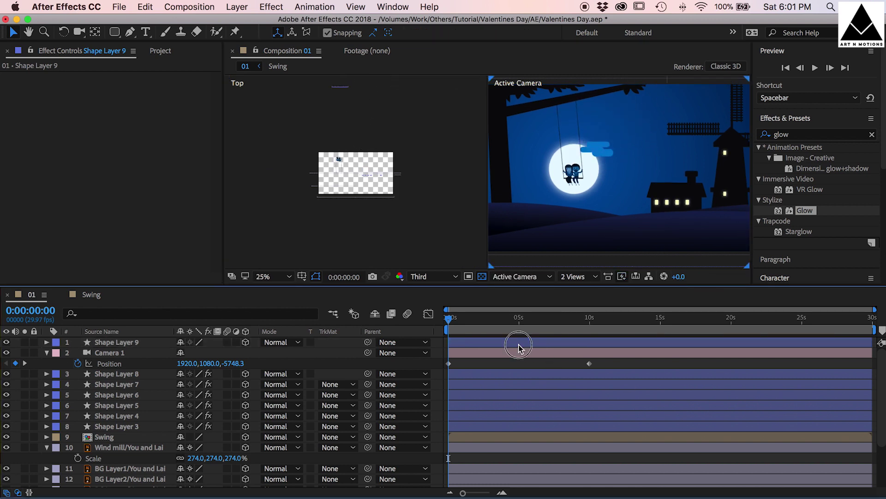
- Scale the first cloud to 159% and push it further back in depth
key(s)
drag(245, 353, 268, 353)
drag(375, 109, 375, 165)
drag(347, 145, 347, 128)
drag(365, 153, 364, 124)
click(601, 352)
click(621, 344)
click(626, 354)
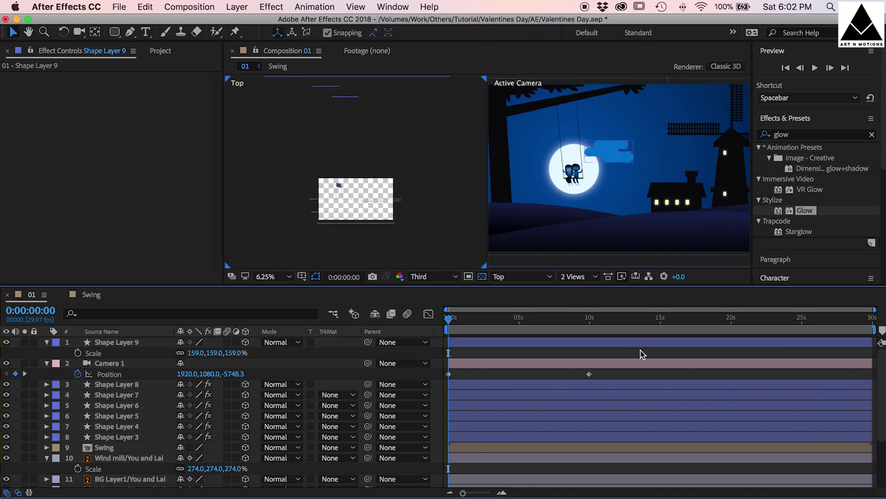
- Start a second cloud high above the house with a bar about 721 × 98 px and roundness 352
click(114, 32)
drag(636, 102, 692, 111)
click(68, 363)
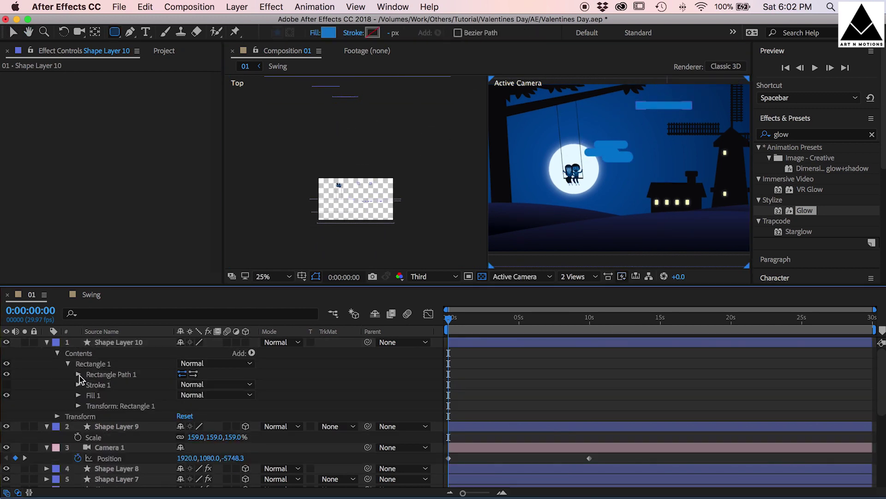
click(78, 375)
drag(185, 406, 370, 413)
click(660, 342)
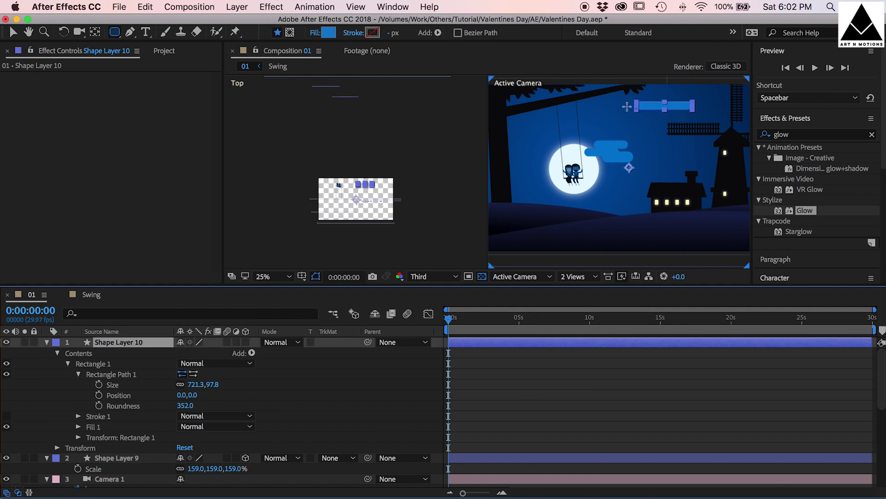
- Add a bar about 565 × 116 px overlapping the underside of the new cloud's first bar, with roundness 123
drag(627, 106, 671, 116)
click(68, 364)
click(79, 374)
drag(180, 409, 233, 410)
click(497, 401)
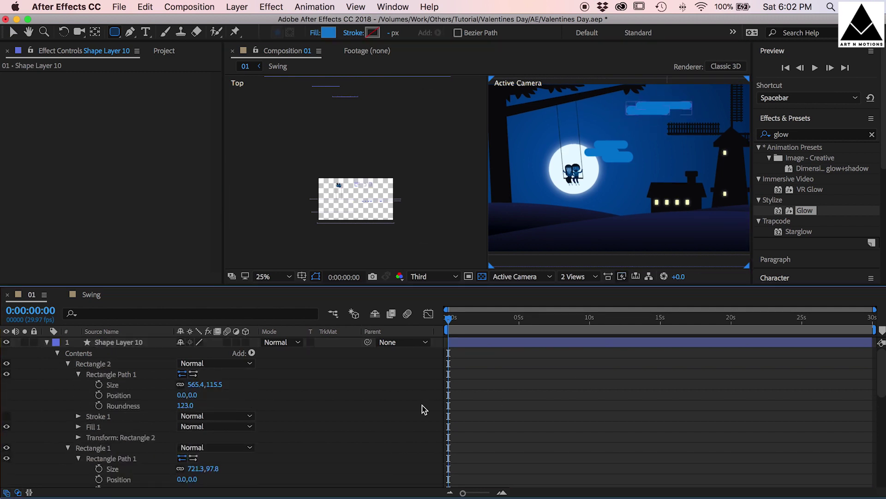
- Add a third bar about 600 × 116 px at the second cloud's upper left, with roundness 114
click(606, 344)
drag(614, 93, 692, 115)
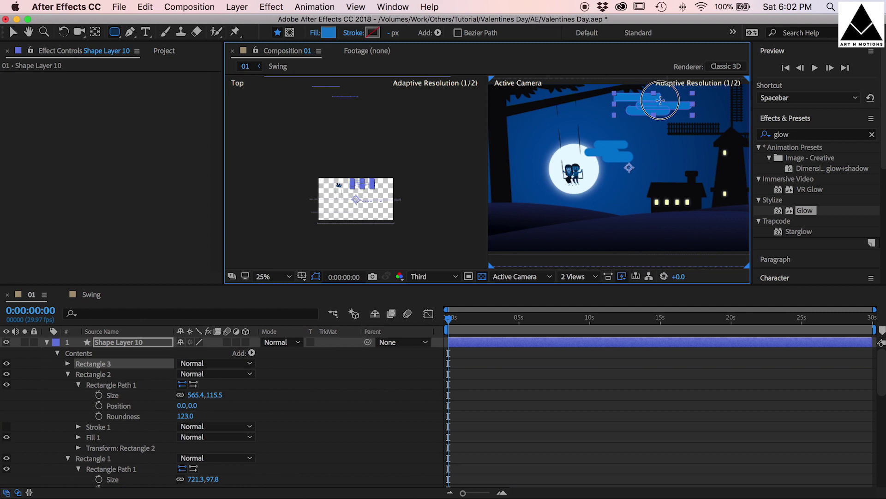
click(68, 364)
click(79, 375)
drag(180, 406, 227, 406)
click(591, 399)
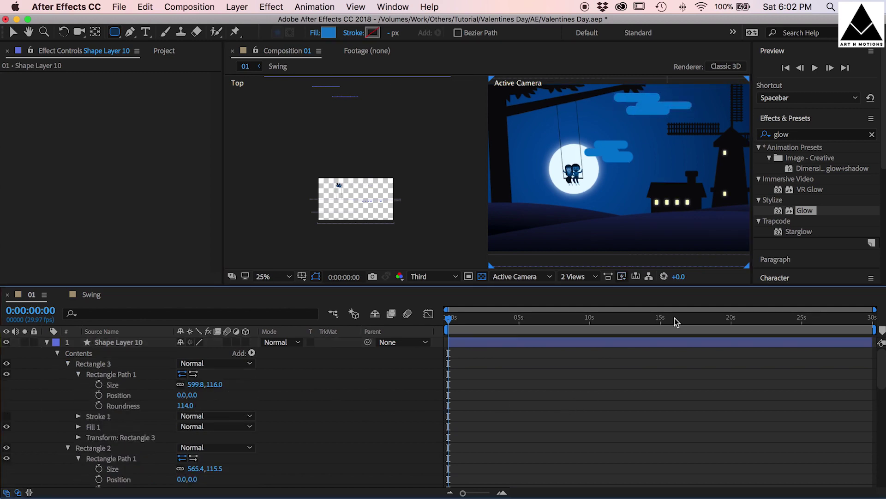
- Nudge the second cloud's uppermost bar slightly to the right and collapse the layer's properties
click(13, 32)
double_click(648, 98)
drag(648, 98, 651, 98)
click(46, 342)
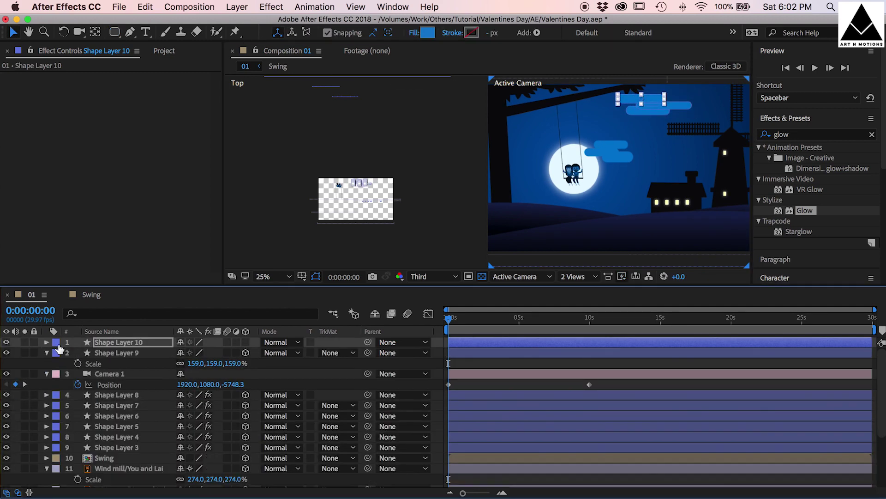
- Change the fill of the whole second cloud to a darker blue
click(119, 342)
click(427, 32)
click(217, 336)
click(328, 292)
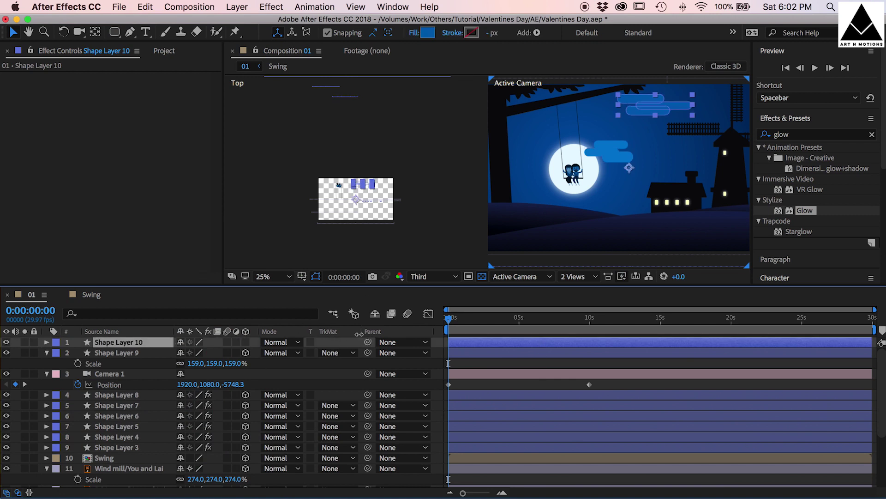
click(521, 363)
- Move the second cloud layer's anchor point onto the middle of the cloud
click(521, 343)
click(94, 32)
drag(629, 168, 646, 110)
click(290, 350)
key(v)
- Push the second cloud back in depth as a 3D layer, scale it to 158% and place it high in the sky near the windmill
drag(362, 203, 370, 129)
drag(638, 117, 646, 88)
drag(652, 107, 722, 108)
key(s)
drag(220, 353, 252, 354)
drag(676, 95, 676, 89)
click(549, 353)
- Return to a single camera view, duplicate the second cloud and move the copy left beyond the frame
click(575, 277)
click(577, 268)
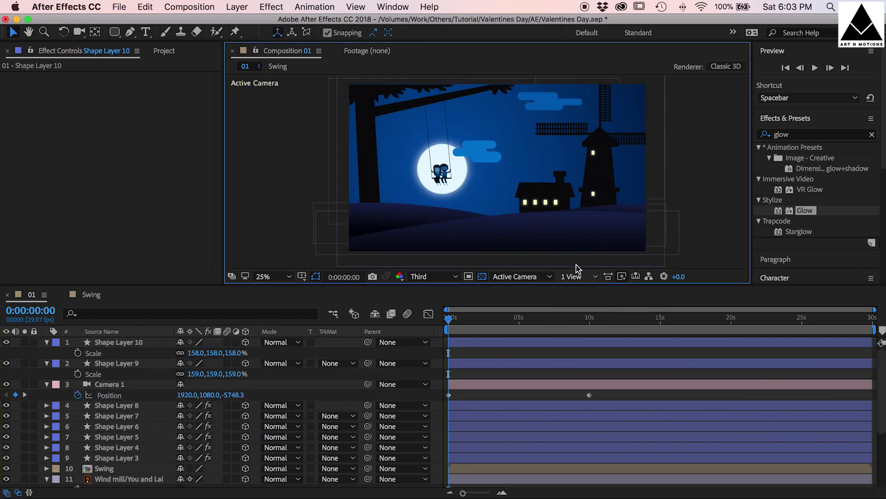
click(535, 347)
key(super+d)
drag(564, 109, 277, 106)
- Create a white 3840 × 2160 px solid and place it between Shape Layer 2 and Shape Layer 1
scroll(520, 366, down, 5)
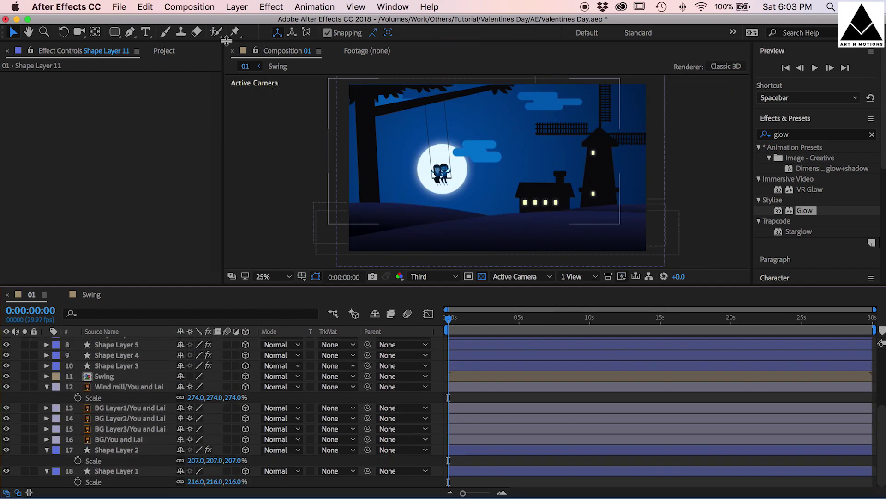
click(233, 8)
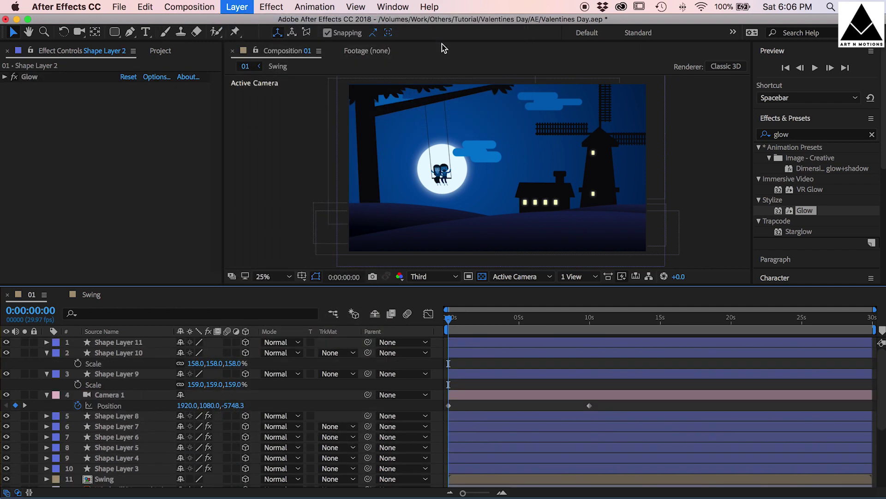
key(super+y)
click(278, 231)
drag(100, 334, 39, 276)
click(328, 292)
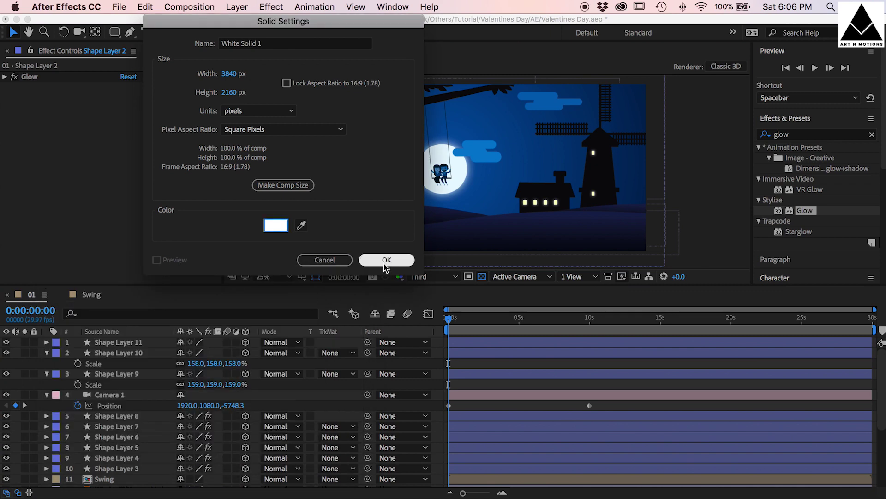
click(386, 260)
drag(138, 342, 149, 466)
- Apply CC Star Burst to the white solid with Speed 0 and Scatter 412
click(270, 7)
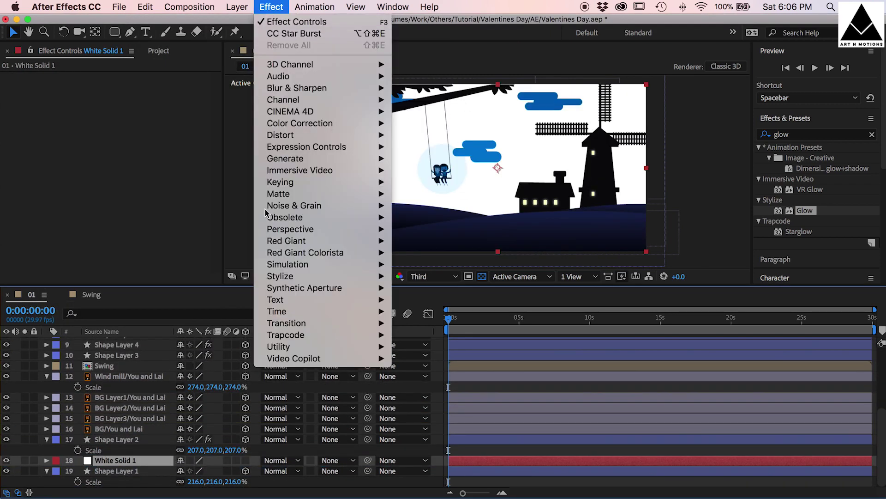
mouse_move(364, 264)
click(460, 417)
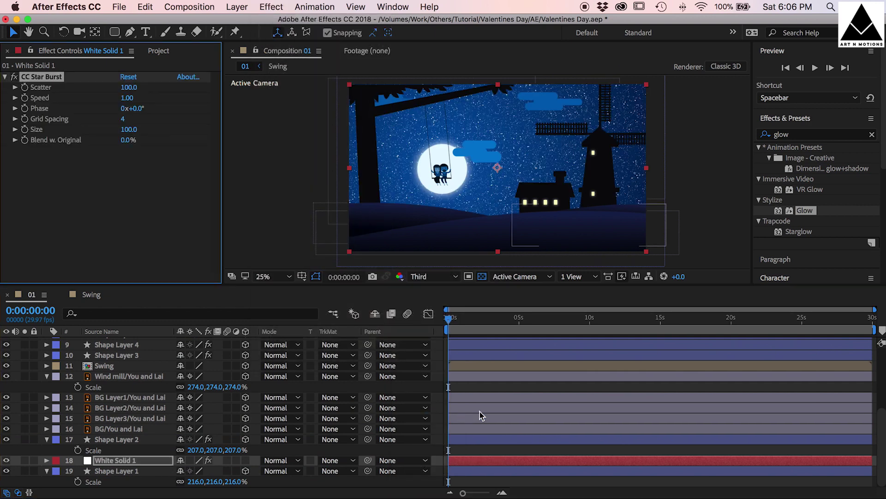
click(169, 101)
drag(128, 87, 264, 87)
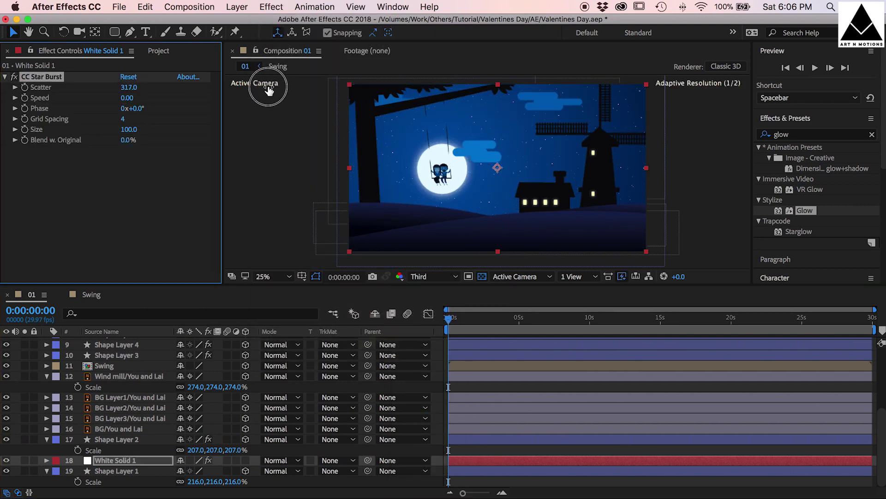
drag(130, 88, 169, 89)
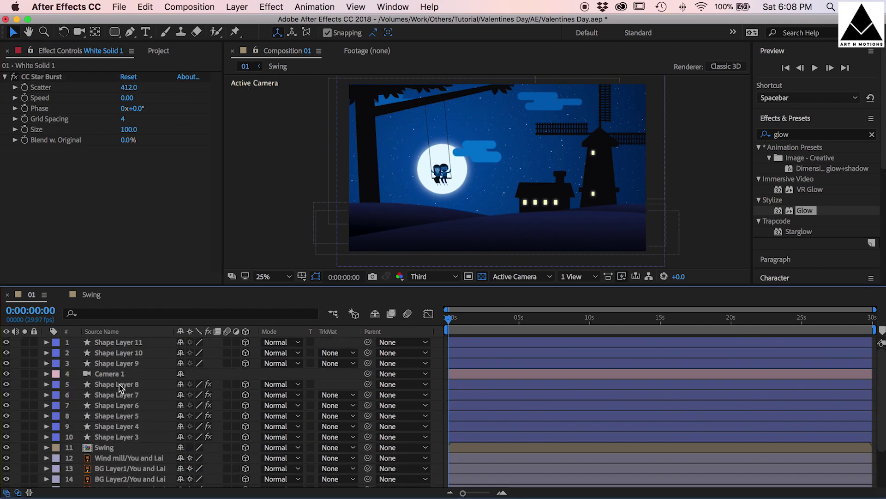
- Examine the glowing window layers by selecting Shape Layer 8 through Shape Layer 3 together
click(118, 385)
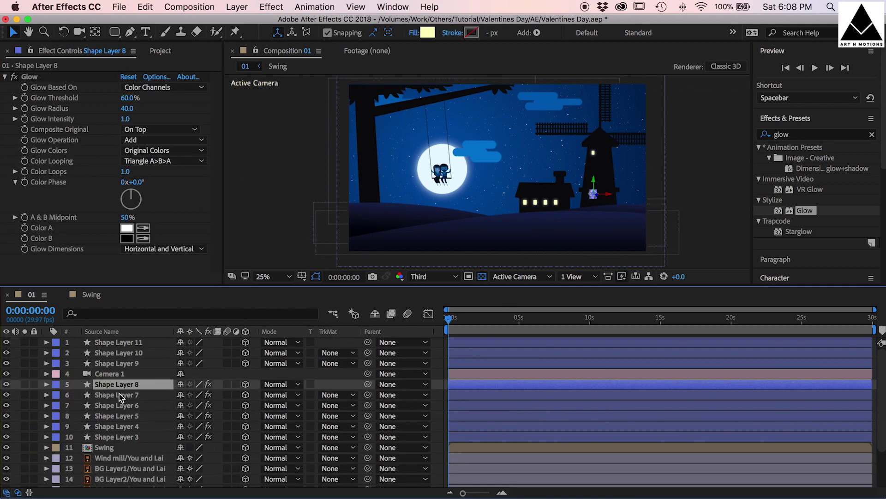
shift+click(120, 394)
shift+click(121, 405)
shift+click(123, 416)
shift+click(125, 435)
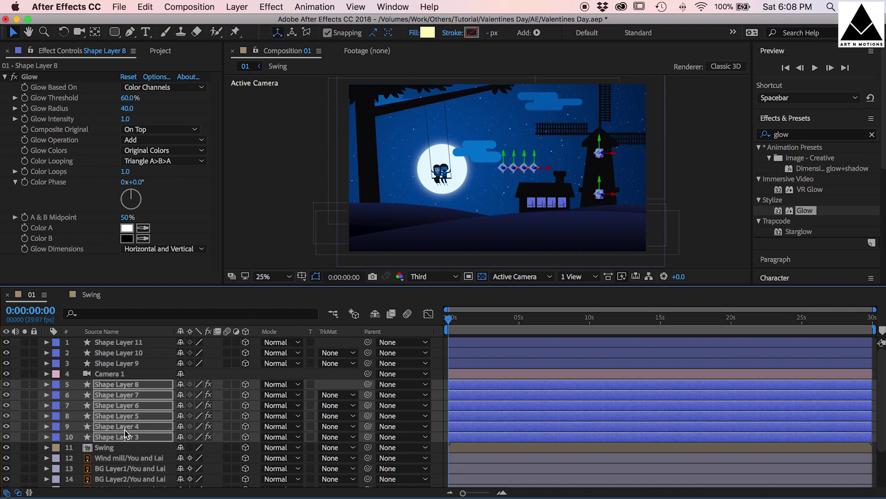
click(253, 187)
- Add the left-aligned two-line title "Happy / Valentines Day" in the middle of the scene
drag(451, 284, 448, 341)
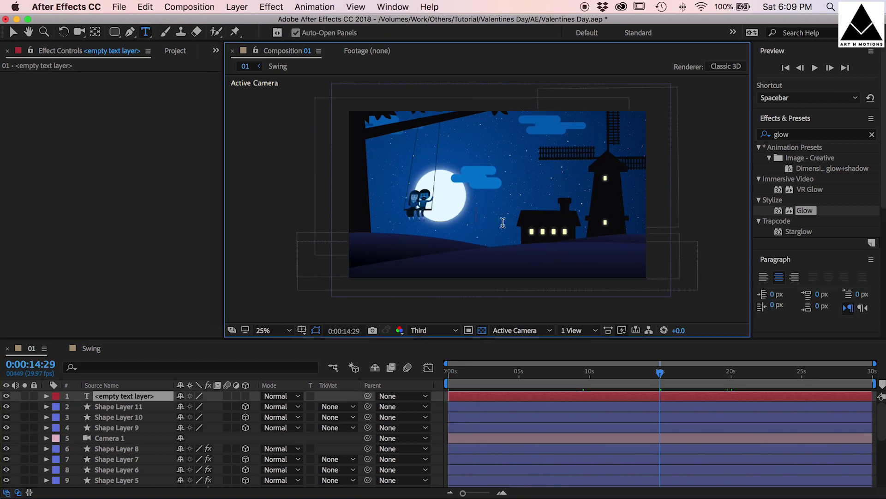
text(Happy)
key(Return)
text(Valentines)
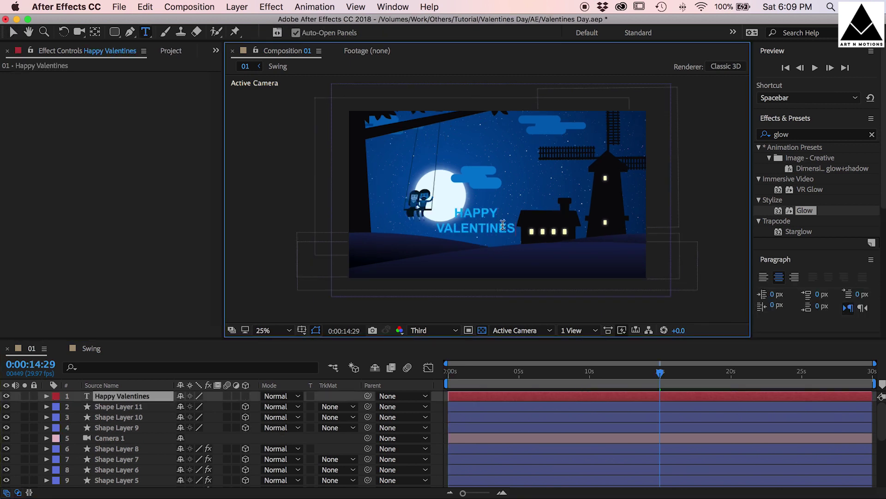
text( Day)
click(763, 277)
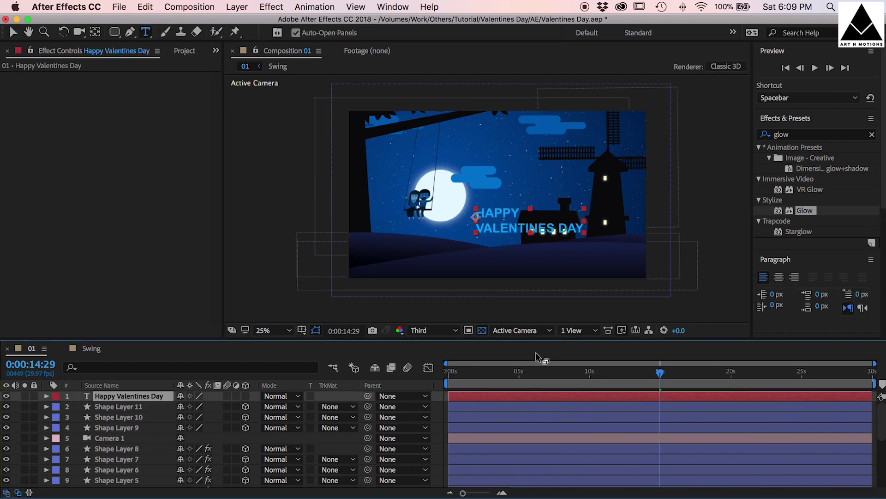
- Move the title up and slightly left into the sky between the swing and the windmill
click(13, 33)
key(shift+Up)
key(shift+Up)
key(shift+Up)
key(shift+Up)
key(shift+Up)
key(shift+Up)
key(shift+Up)
key(shift+Up)
key(shift+Up)
key(shift+Left)
key(shift+Left)
key(shift+Left)
key(shift+Left)
key(shift+Up)
key(shift+Up)
key(shift+Down)
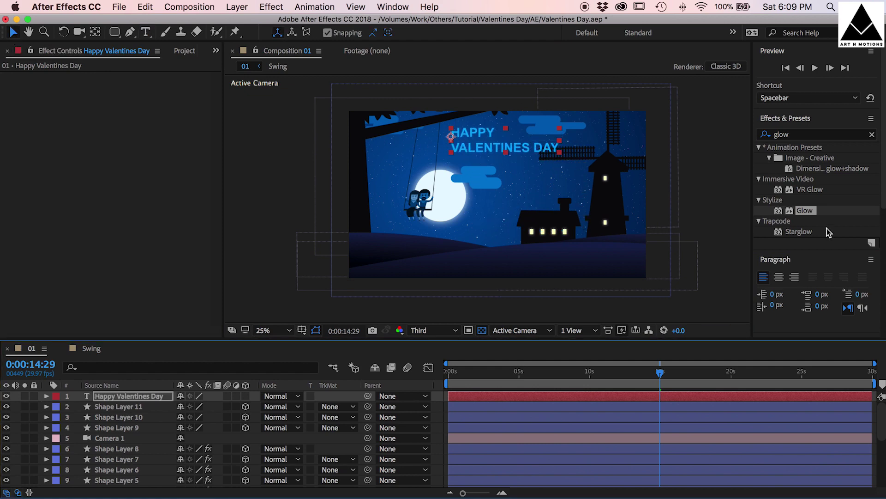
- Format the title in CoffeeSans regular at 296 px with 246 px leading
scroll(826, 228, down, 10)
drag(775, 188, 875, 184)
click(826, 156)
click(684, 309)
click(519, 395)
- Nudge the title to the right and down toward the house
key(shift+Right)
key(shift+Right)
key(shift+Right)
key(shift+Right)
key(shift+Right)
key(shift+Right)
key(shift+Right)
key(shift+Right)
key(shift+Right)
key(shift+Right)
key(shift+Right)
key(shift+Right)
key(shift+Right)
key(shift+Right)
key(shift+Right)
key(shift+Right)
click(589, 397)
key(shift+Down)
key(shift+Down)
key(shift+Down)
key(shift+Down)
key(shift+Down)
key(shift+Down)
key(shift+Down)
key(shift+Down)
key(shift+Down)
key(shift+Down)
key(shift+Down)
key(shift+Down)
key(shift+Down)
key(shift+Down)
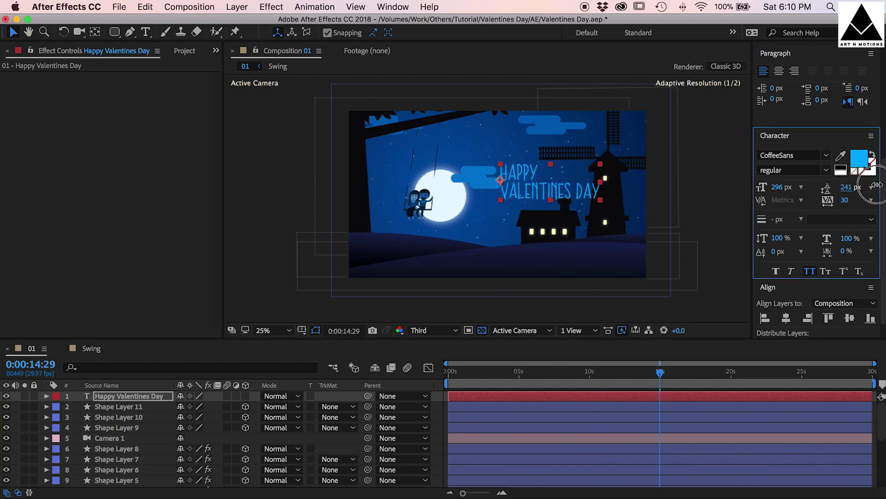
- Move the title back up into the sky above the moon and make its layer start at 0:00:15:01
drag(525, 186, 479, 149)
click(661, 377)
key(p)
key(bracketleft)
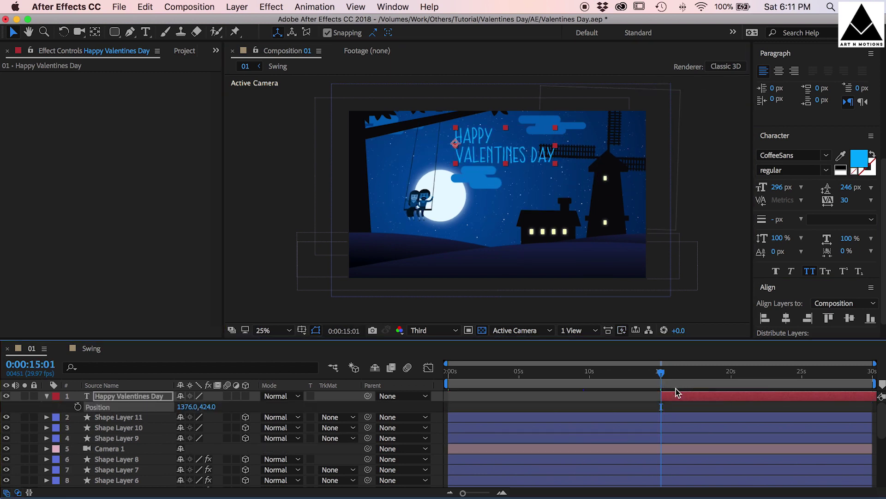
key(p)
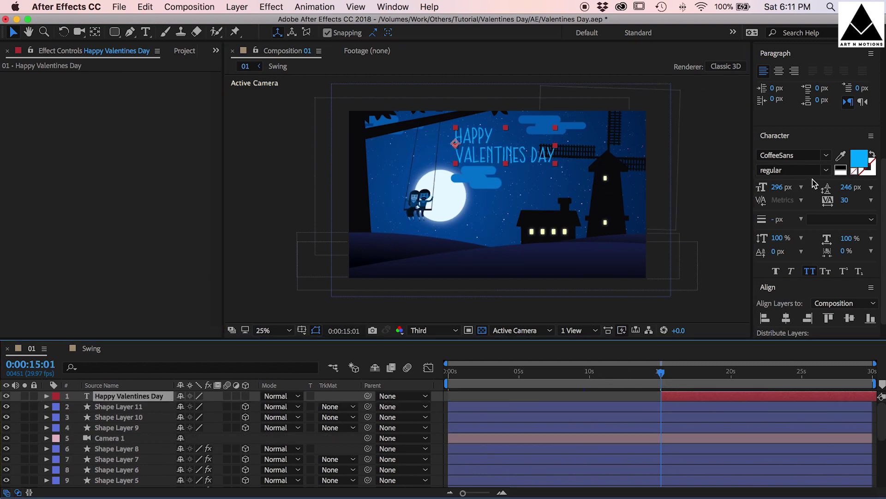
- Apply the Evaporate text animation preset from the Blurs presets to the title layer at 0:00:15:01
scroll(811, 140, up, 3)
scroll(809, 144, up, 5)
click(871, 134)
click(759, 146)
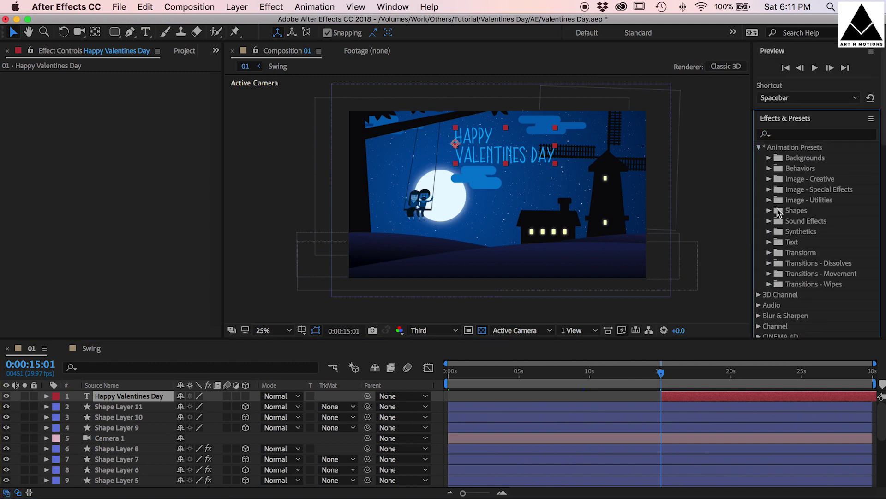
click(768, 242)
scroll(805, 260, down, 5)
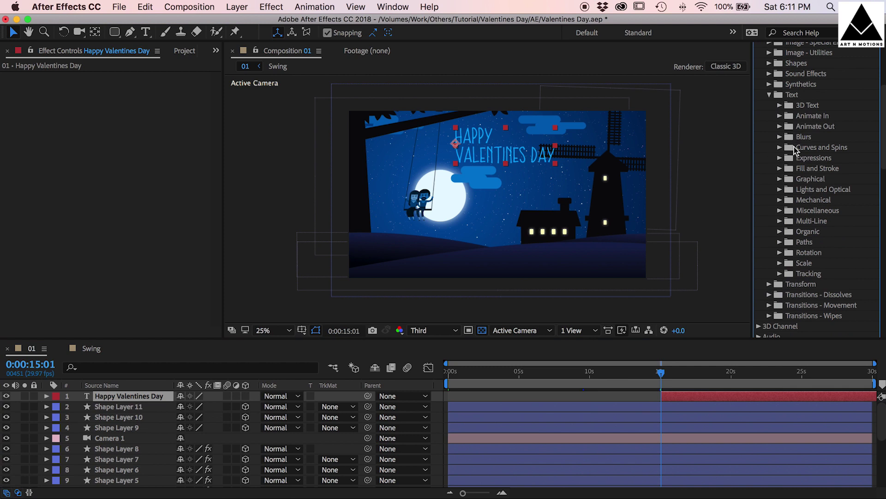
click(779, 137)
click(823, 169)
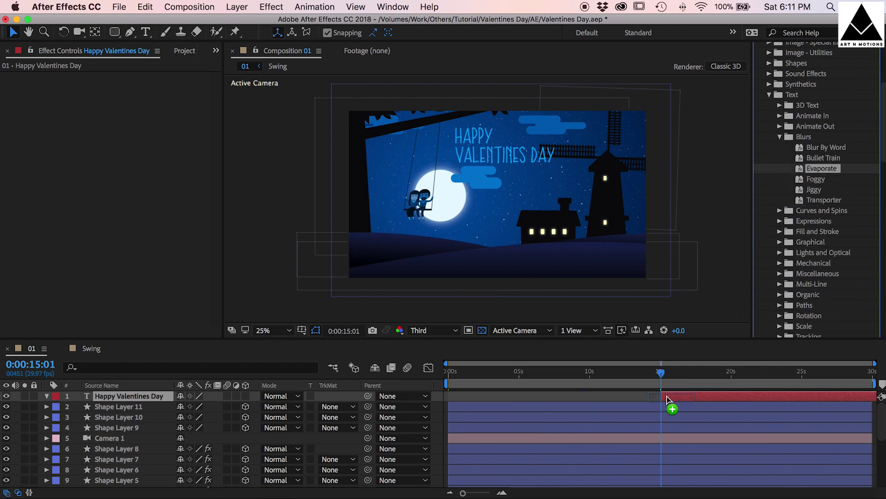
drag(668, 397, 680, 399)
key(space)
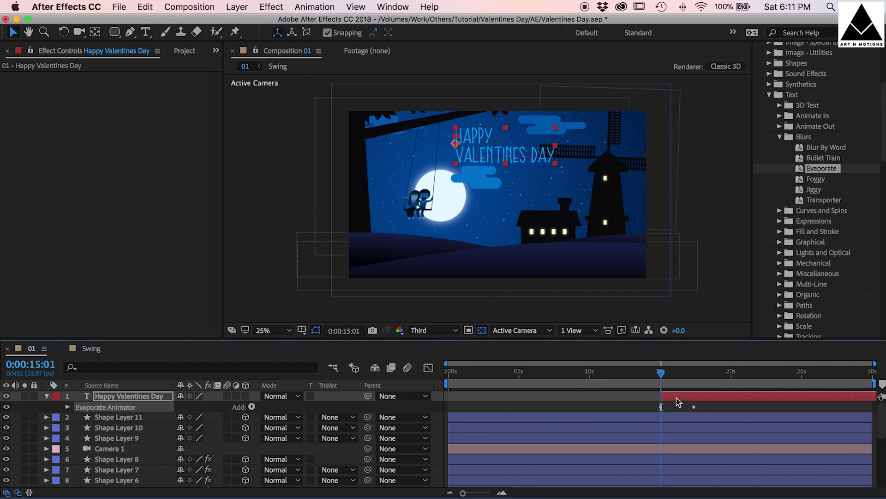
- Reverse the title's Range Selector Offset keyframes so the text forms from 0:00:15:01, and preview the animation
key(u)
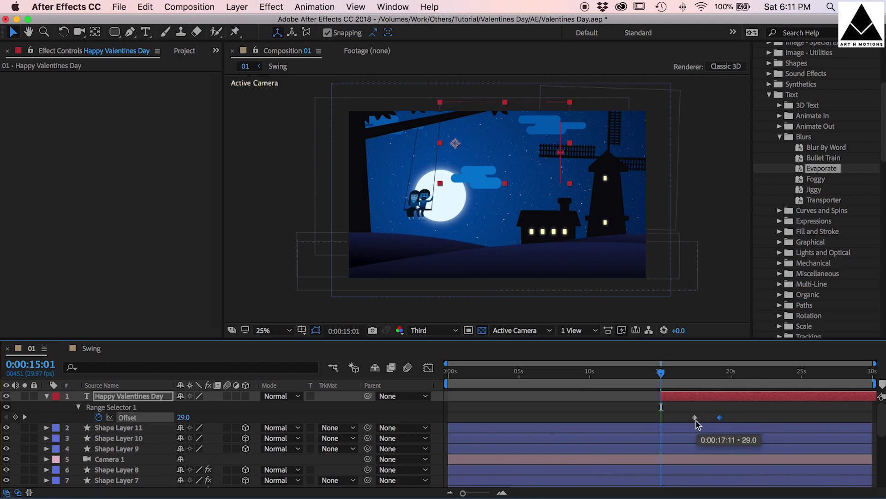
click(704, 416)
key(space)
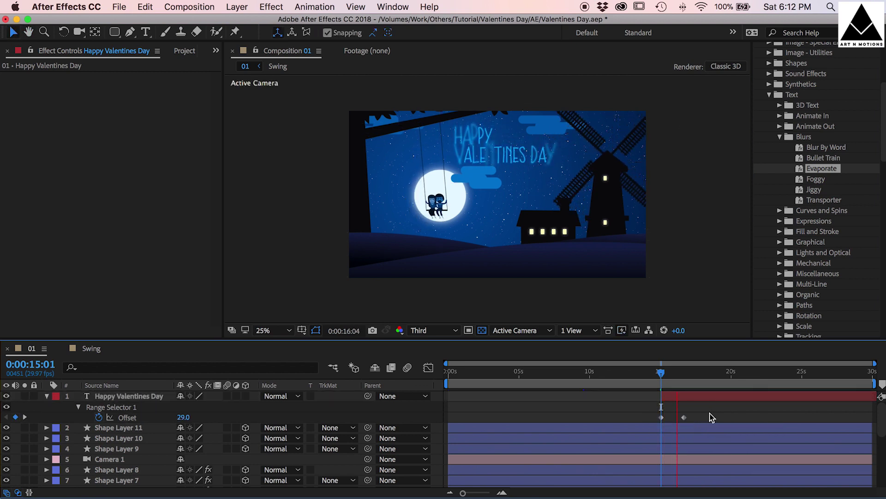
- At 0:00:20:10, move the title down from the sky onto the foreground hill beneath the house and windmill
click(736, 376)
click(478, 143)
drag(477, 143, 556, 246)
click(567, 412)
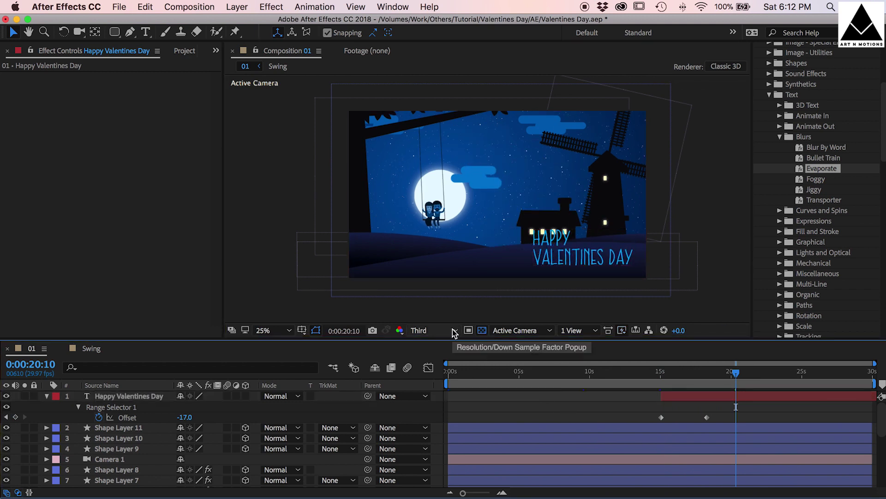
- Remove the title's line break so "Happy Valentines Day" sits on a single line
double_click(557, 259)
key(BackSpace)
key(BackSpace)
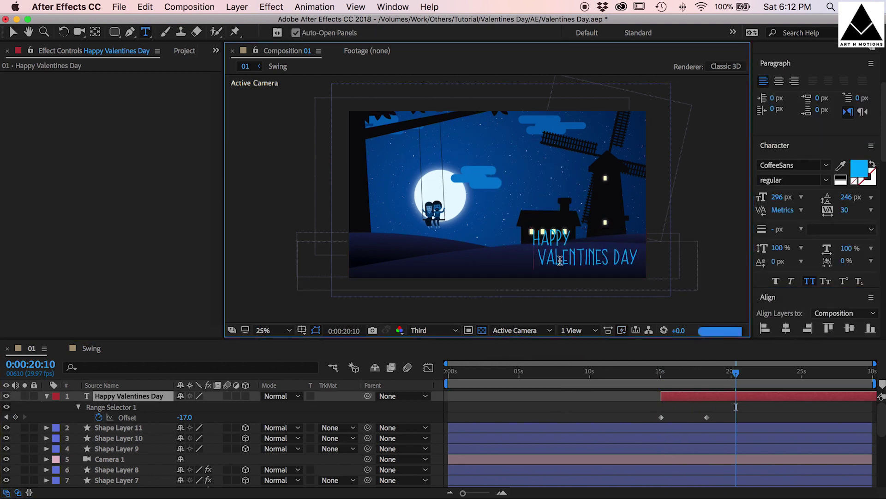
- Nudge the single-line title left and down along the foreground hill
click(688, 398)
key(shift+Left)
key(shift+Left)
key(shift+Left)
key(shift+Left)
key(shift+Left)
key(shift+Left)
key(shift+Left)
key(shift+Left)
key(shift+Left)
key(shift+Left)
key(shift+Left)
key(shift+Left)
key(shift+Left)
key(shift+Left)
key(shift+Left)
key(shift+Left)
key(shift+Down)
key(shift+Down)
key(shift+Down)
key(shift+Down)
key(shift+Down)
key(shift+Down)
key(shift+Down)
key(shift+Down)
key(shift+Down)
key(shift+Down)
key(shift+Down)
key(shift+Down)
key(shift+Down)
key(shift+Down)
key(shift+Down)
key(shift+Down)
key(shift+Left)
key(shift+Left)
key(shift+Left)
key(shift+Left)
key(shift+Left)
key(shift+Left)
key(shift+Left)
key(shift+Left)
key(shift+Left)
key(shift+Left)
key(shift+Left)
key(shift+Left)
key(shift+Left)
key(shift+Left)
key(shift+Left)
key(shift+Left)
key(shift+Left)
key(shift+Left)
key(shift+Left)
key(shift+Left)
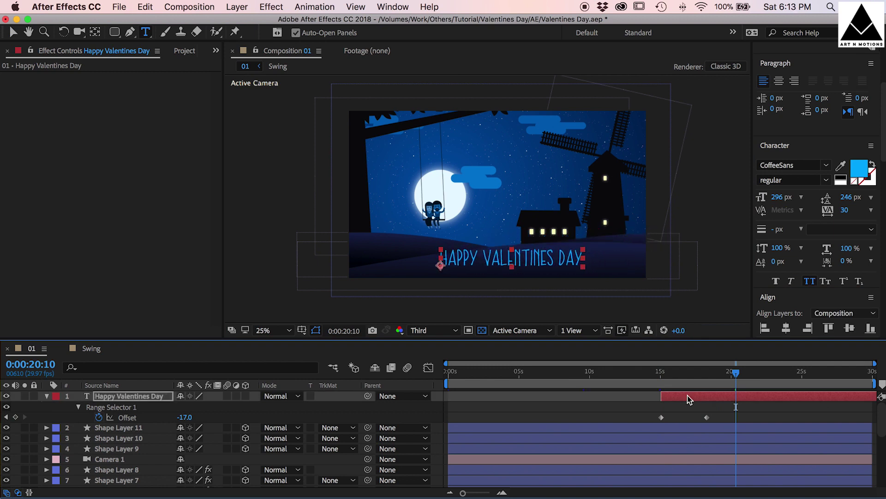
- Center the title horizontally in the composition and preview its reveal from 0:00:14:25
click(645, 403)
click(724, 396)
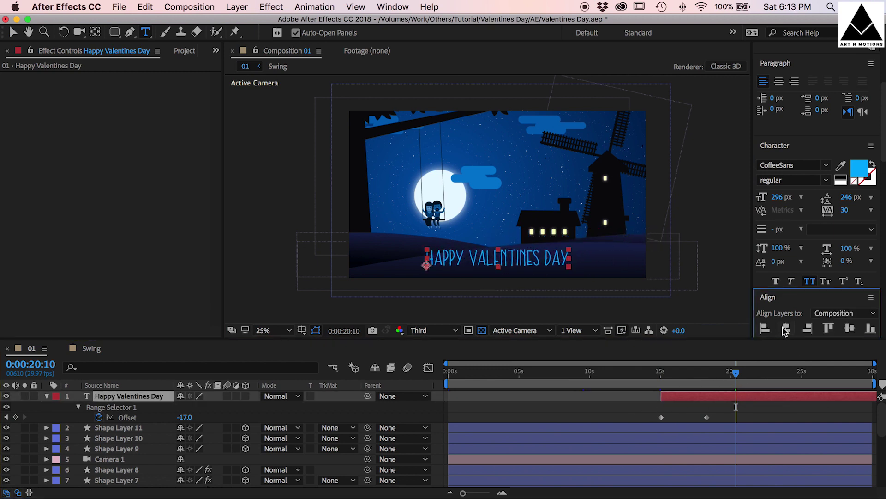
click(565, 402)
click(657, 372)
key(space)
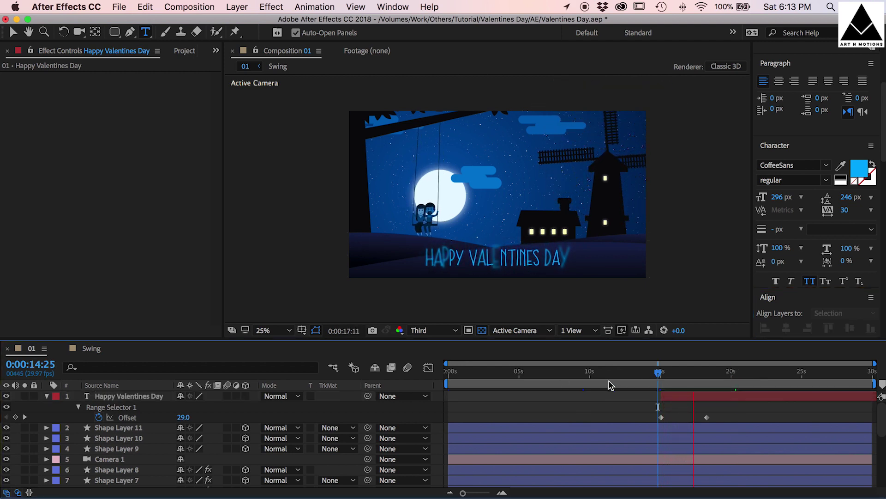
key(y)
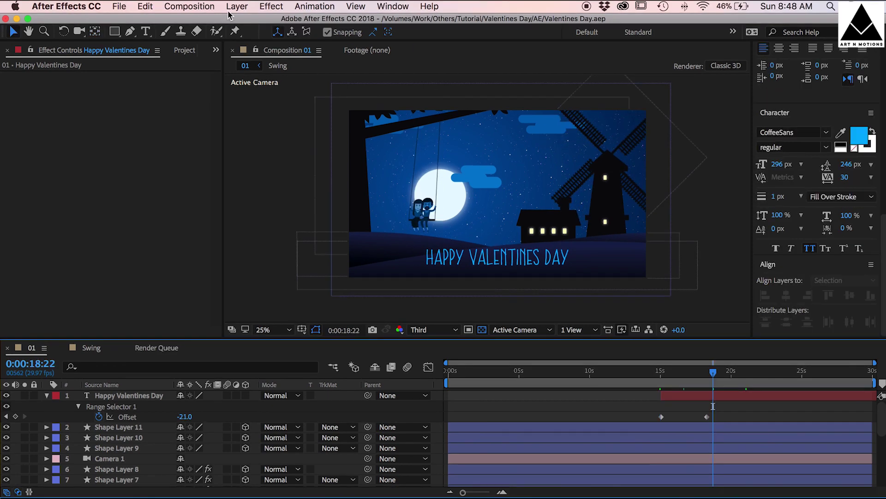
- Create a full-frame white solid and apply the Turbulent Noise effect to it
click(237, 7)
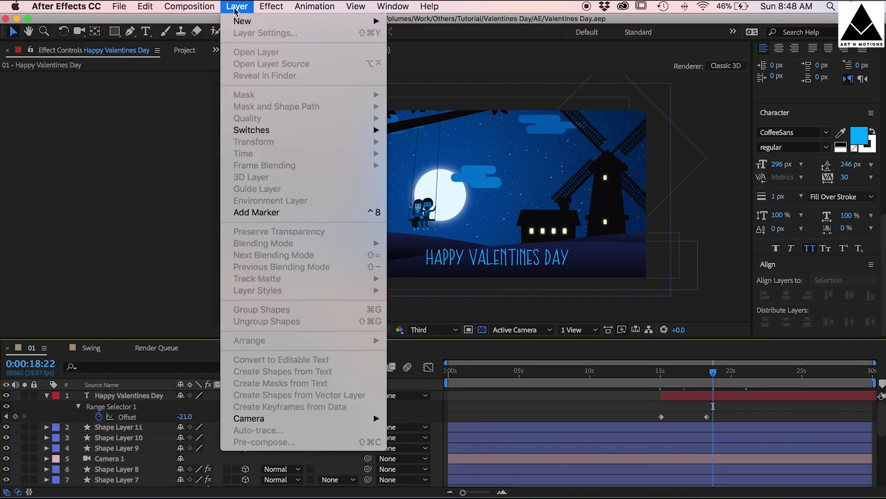
mouse_move(242, 21)
click(432, 40)
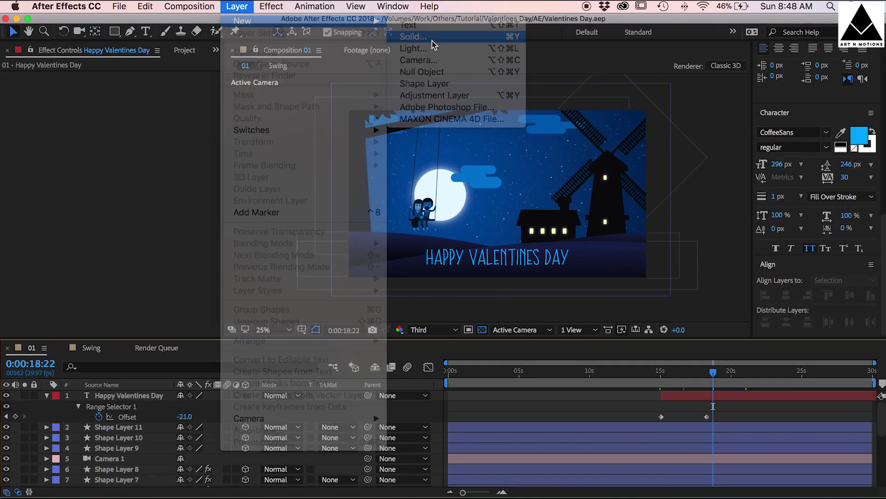
click(384, 260)
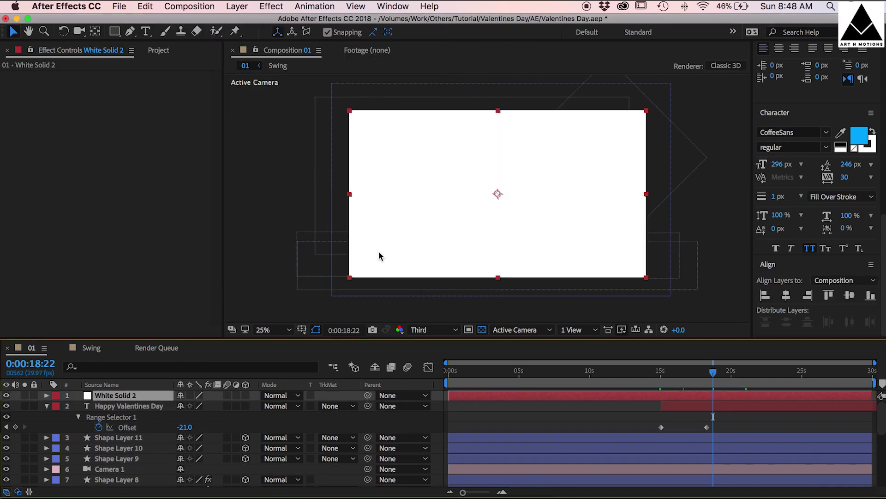
click(271, 7)
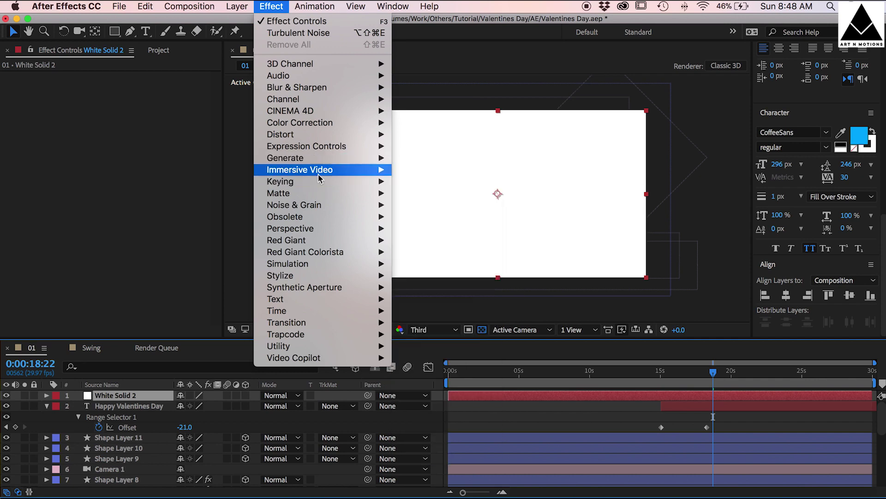
mouse_move(350, 204)
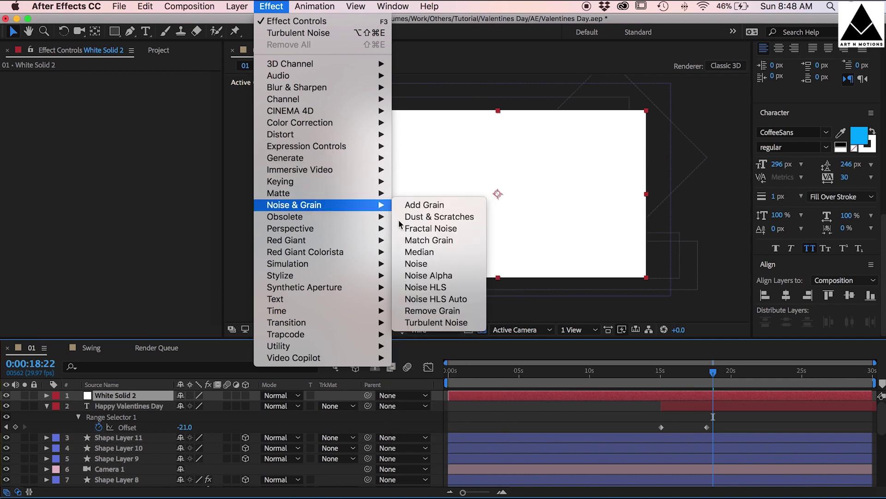
click(436, 322)
- Set the Turbulent Noise contrast to 737, brightness to -61 and fractal type to Dynamic
drag(130, 118, 178, 114)
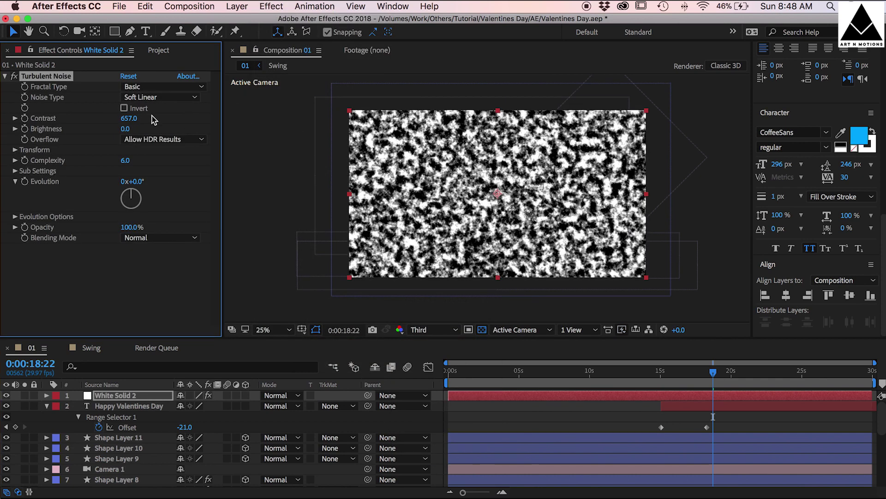
drag(126, 130, 83, 132)
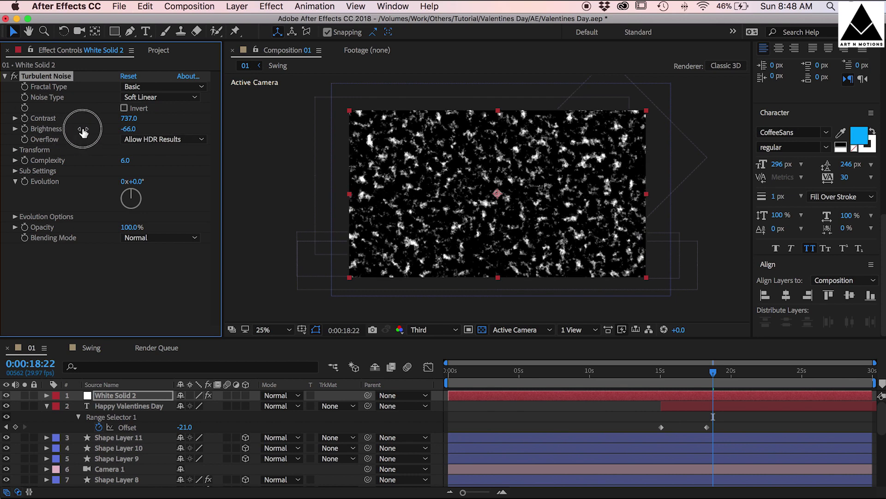
click(161, 86)
click(190, 165)
- Keyframe the noise Evolution from 0 to 20 revolutions between 0:00:00:00 and 0:00:20:00, end the work area there, and preview it
key(Home)
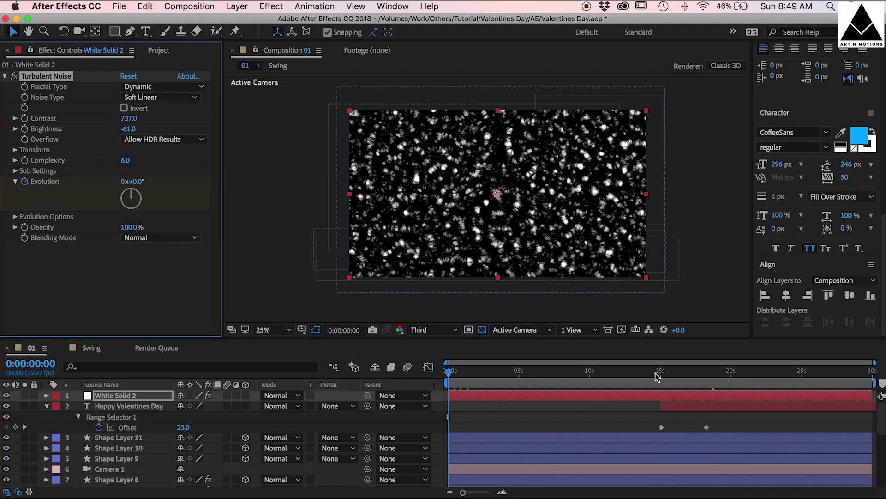
drag(658, 376, 726, 378)
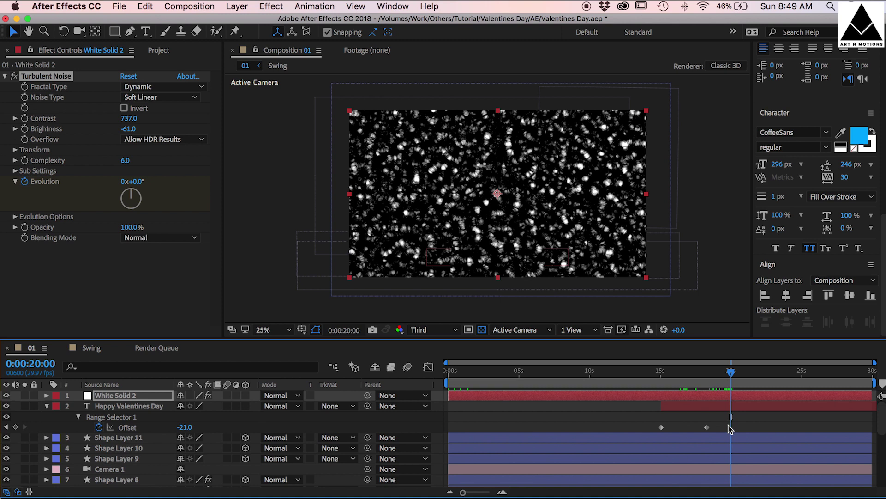
key(n)
key(u)
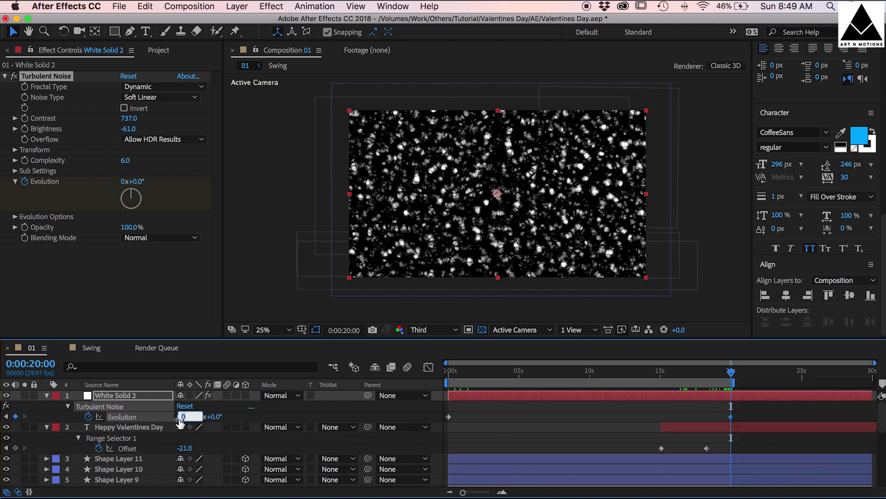
click(492, 418)
key(space)
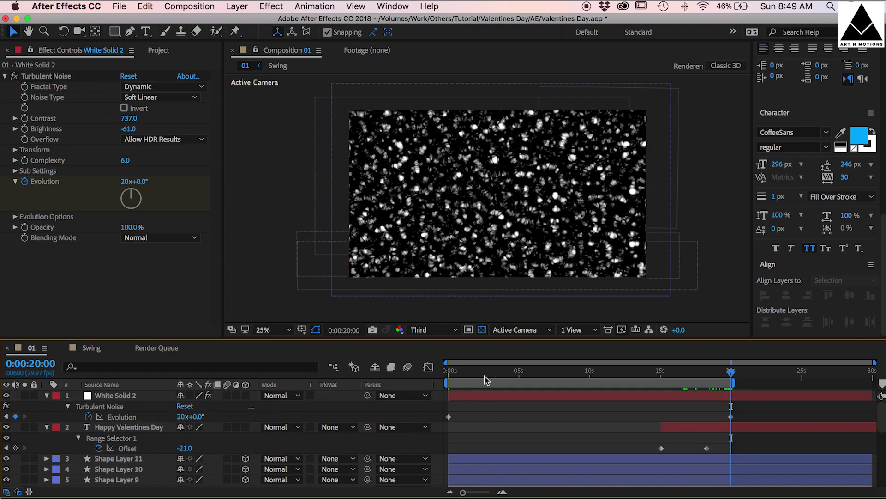
key(space)
key(space)
- Move the noise solid directly above the White Solid 1 stars layer and invert its Turbulent Noise
drag(119, 397, 133, 479)
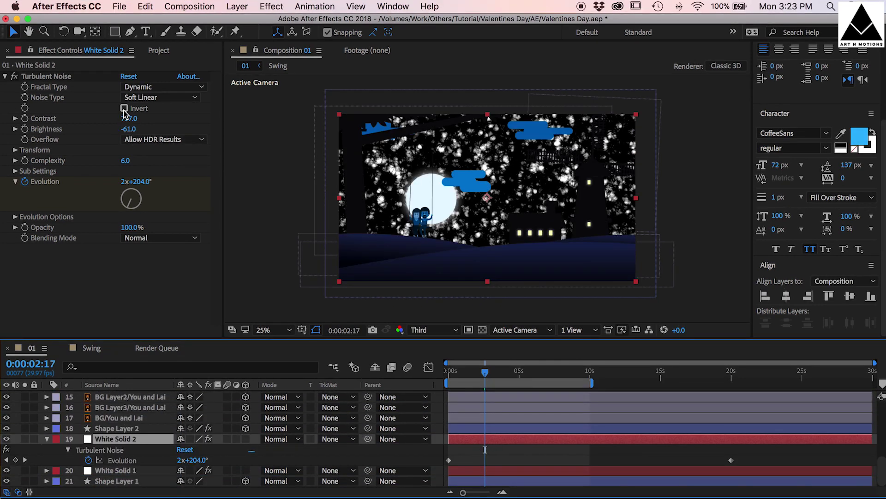
click(123, 109)
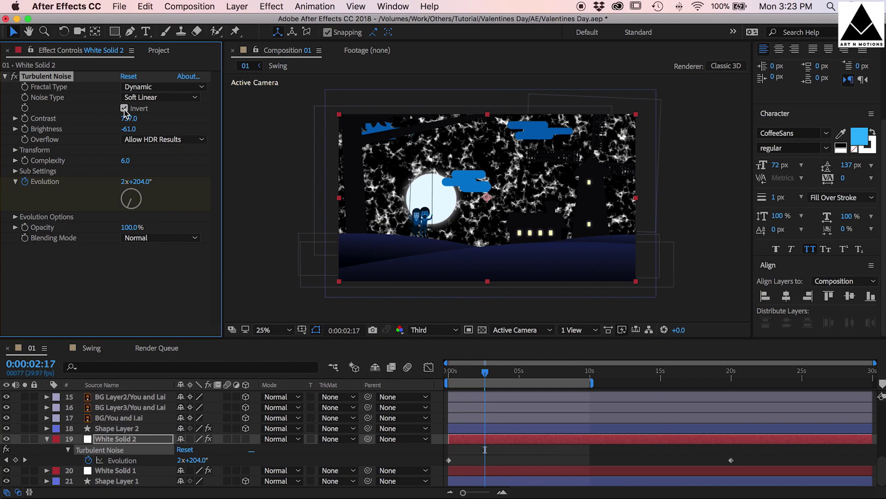
- Set the noise solid's blending mode to Silhouette Luma and widen the timeline's layer columns
click(468, 440)
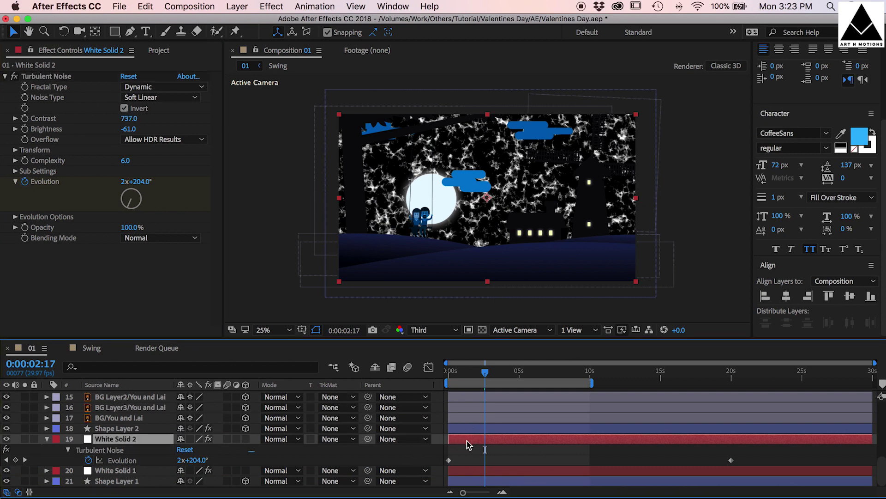
click(297, 441)
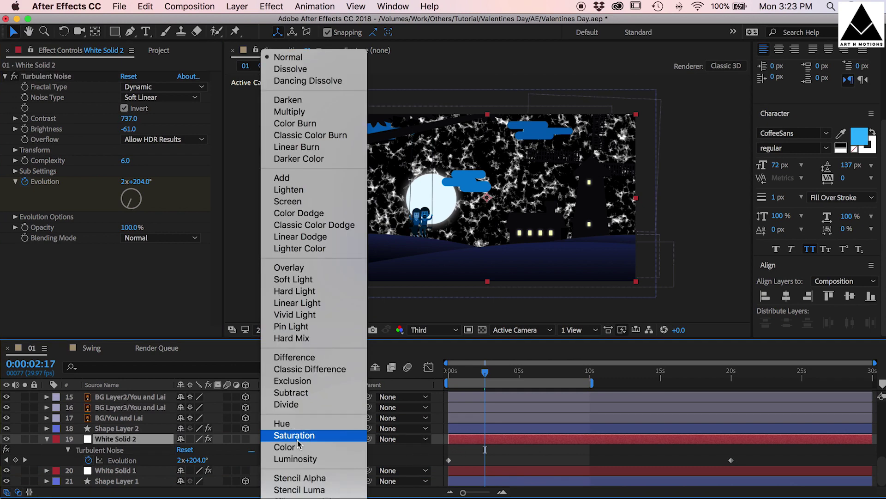
click(305, 461)
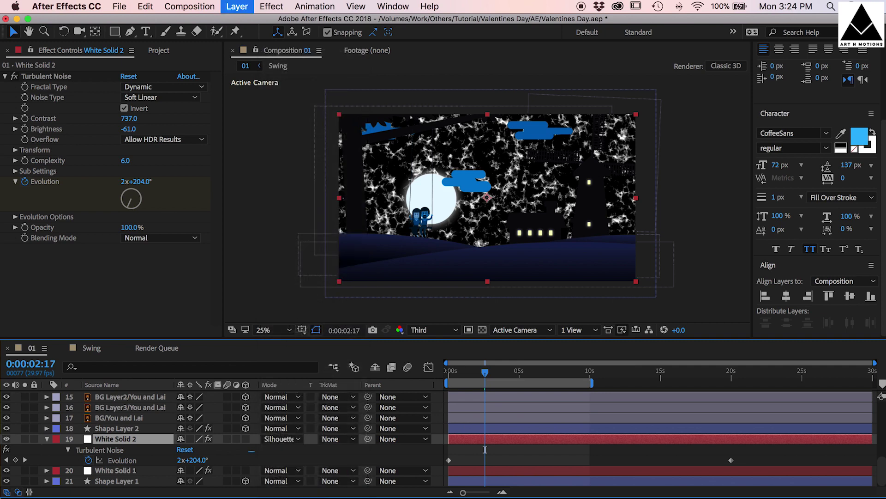
drag(361, 385, 420, 384)
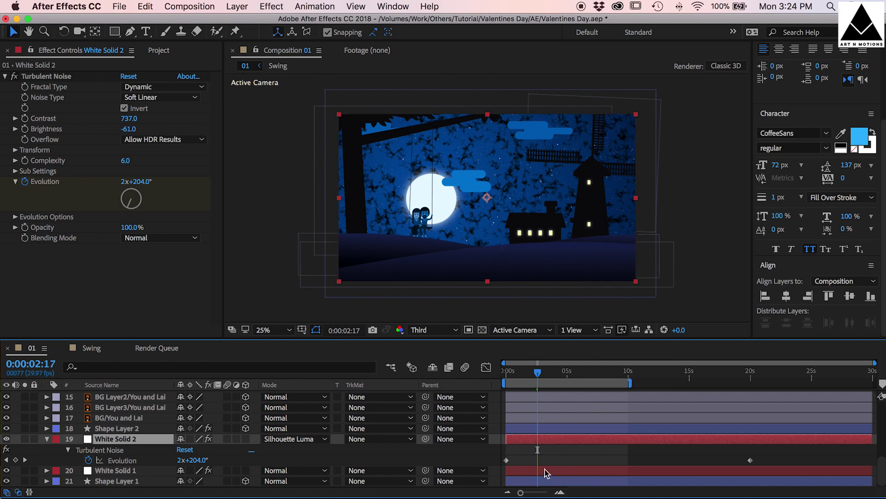
- Pre-compose White Solid 2 and White Solid 1 into a new composition named Stars, moving all attributes
shift+click(546, 470)
right_click(537, 444)
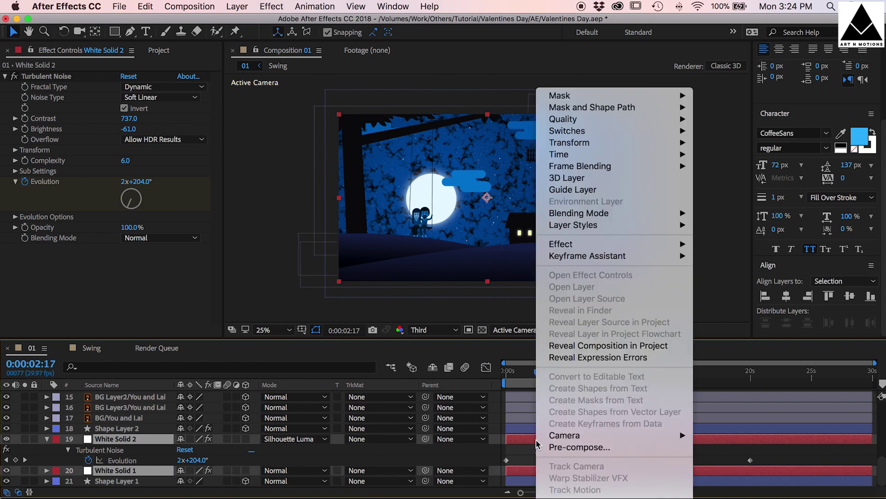
click(572, 447)
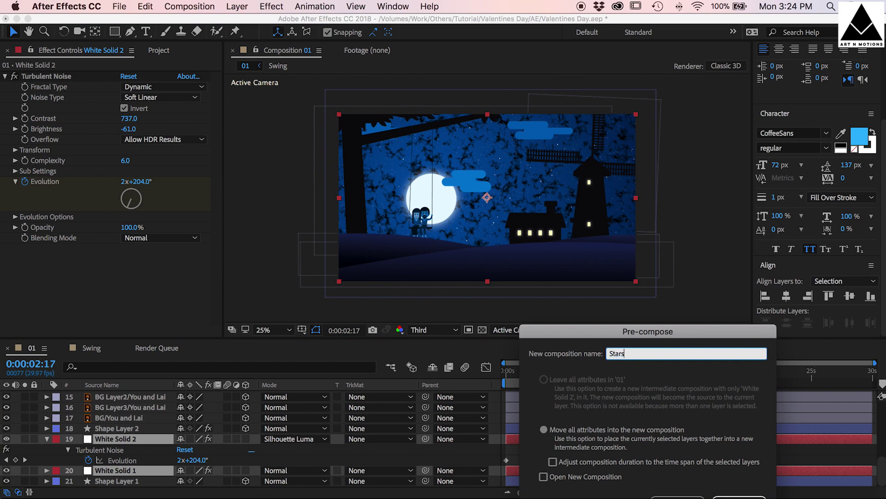
text(Stars)
key(Return)
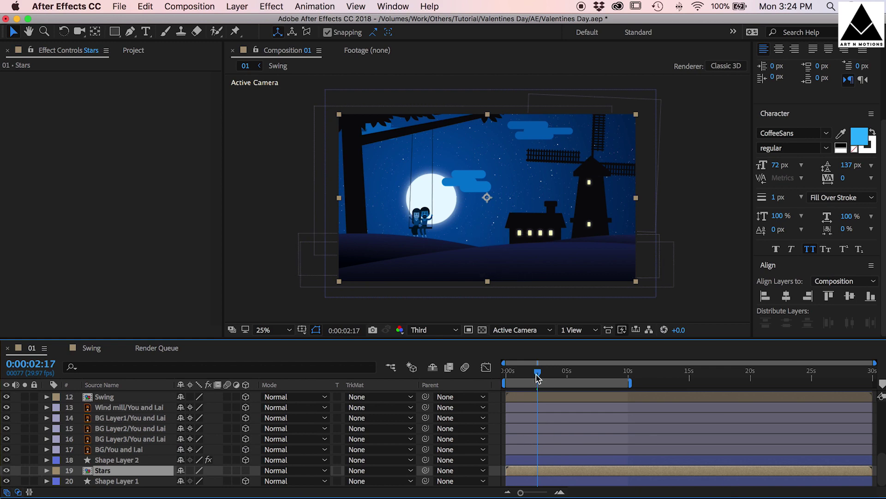
- Preview the twinkling stars from the start of the timeline at 50% magnification
key(period)
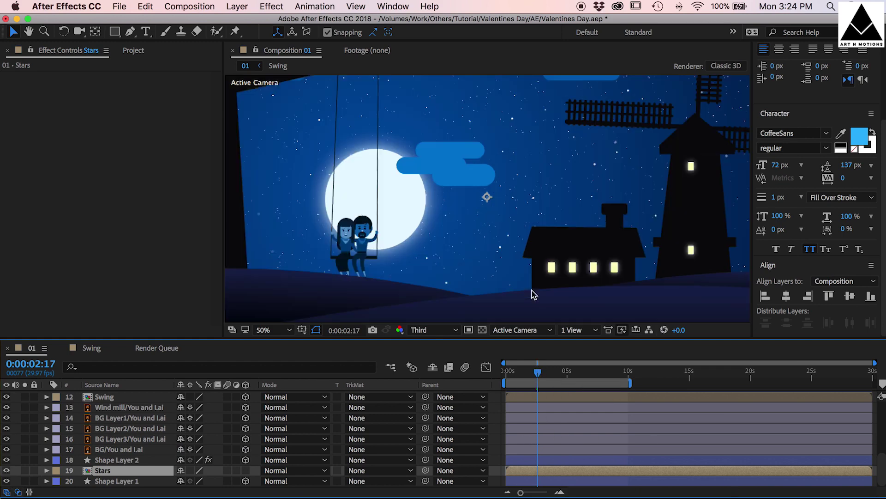
drag(523, 373, 461, 368)
key(space)
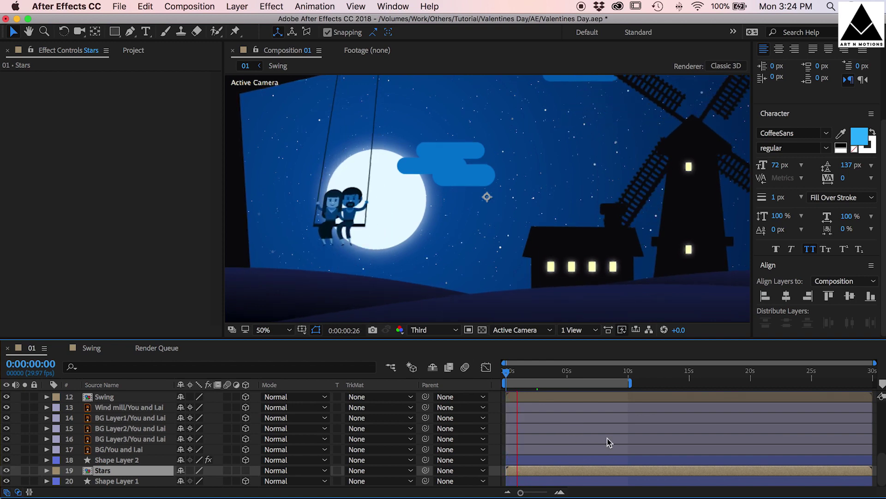